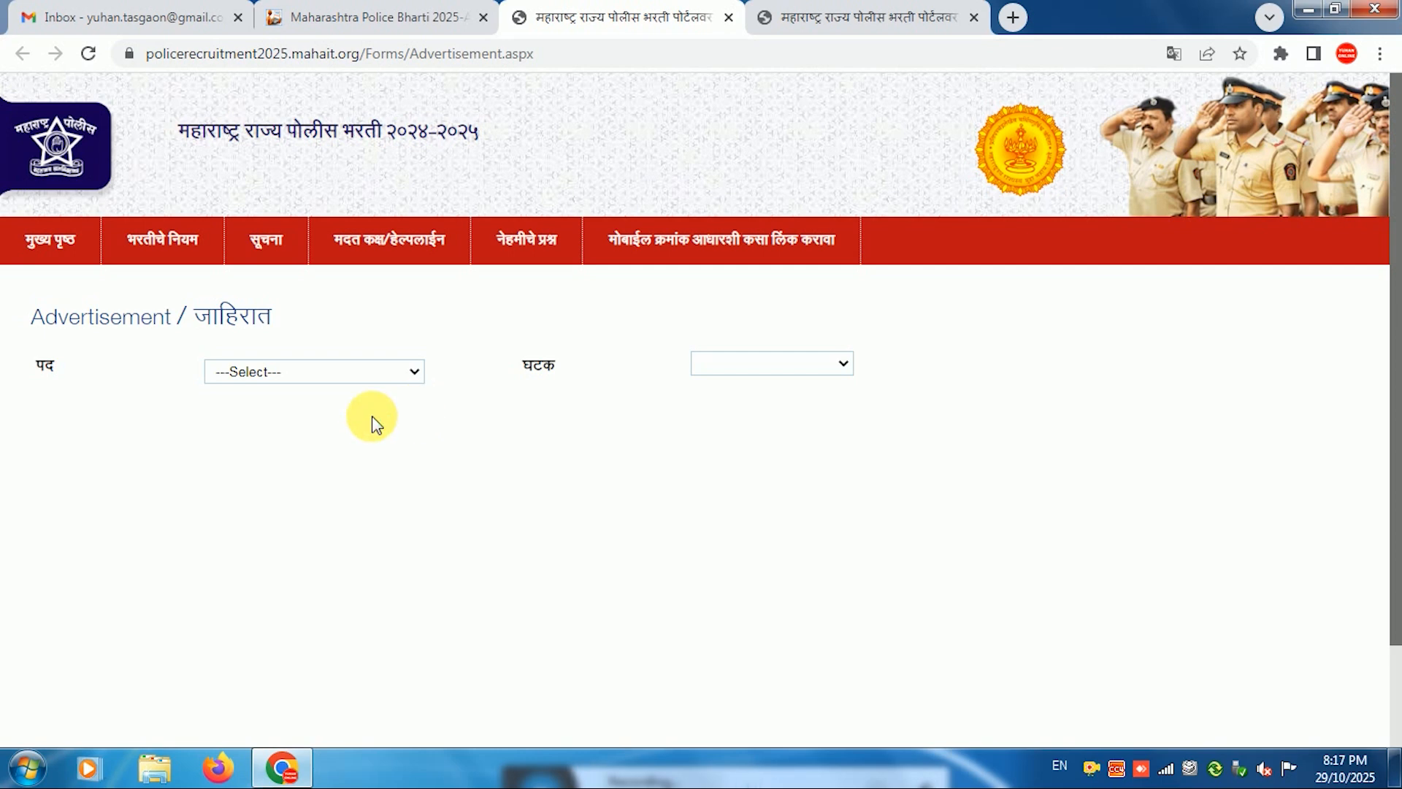
- Open the Police Constable advertisement PDF for CP, Mumbai, then return to the portal home page
left_click(336, 371)
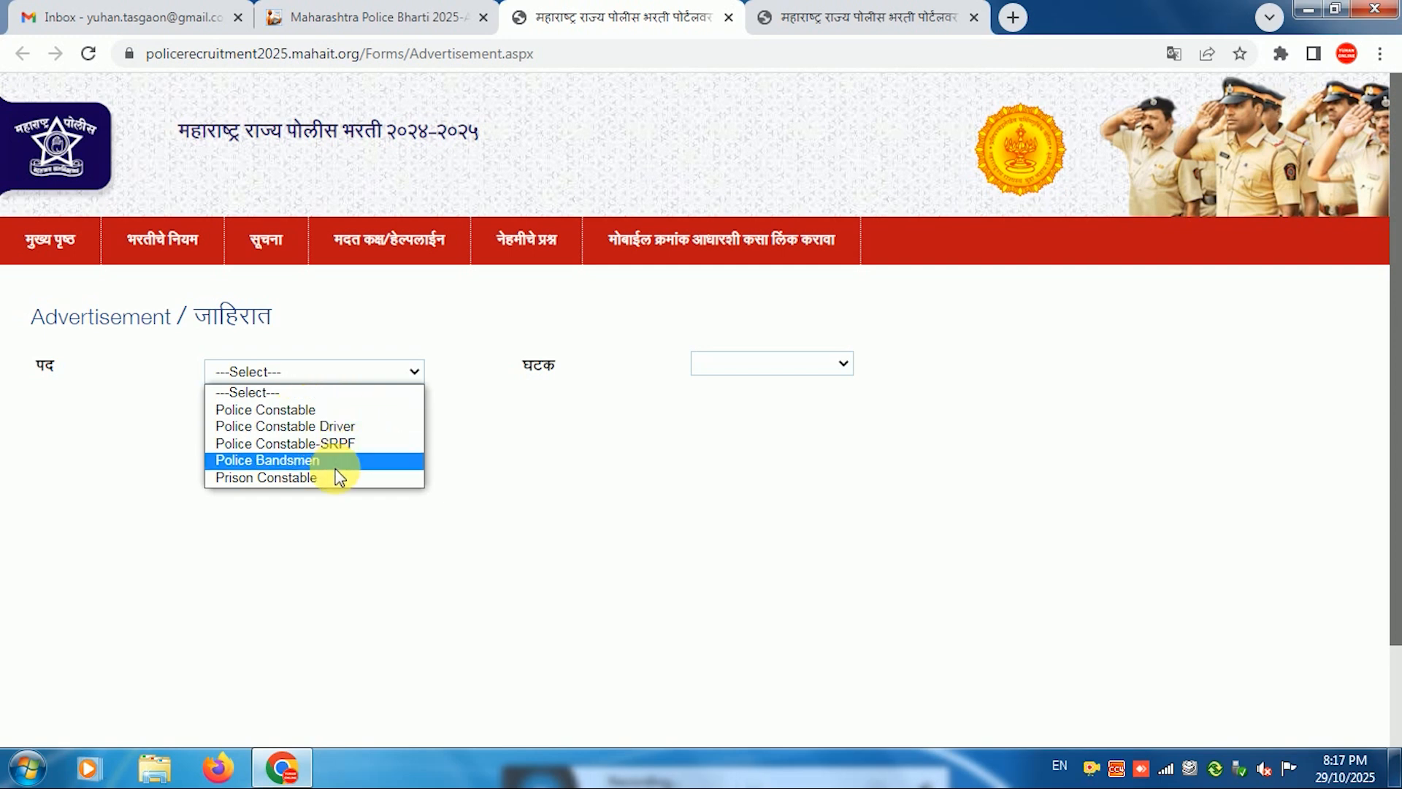
left_click(353, 412)
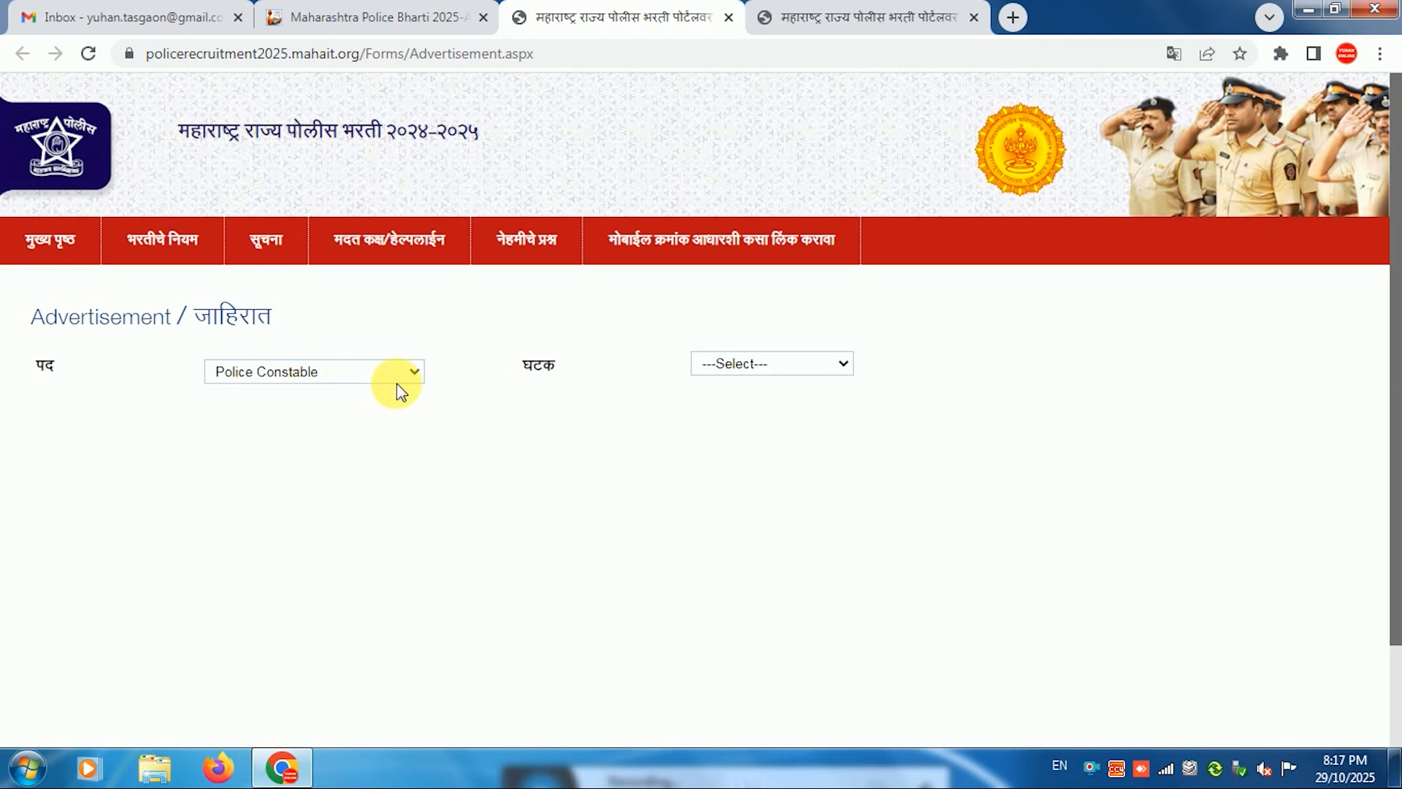
left_click(796, 376)
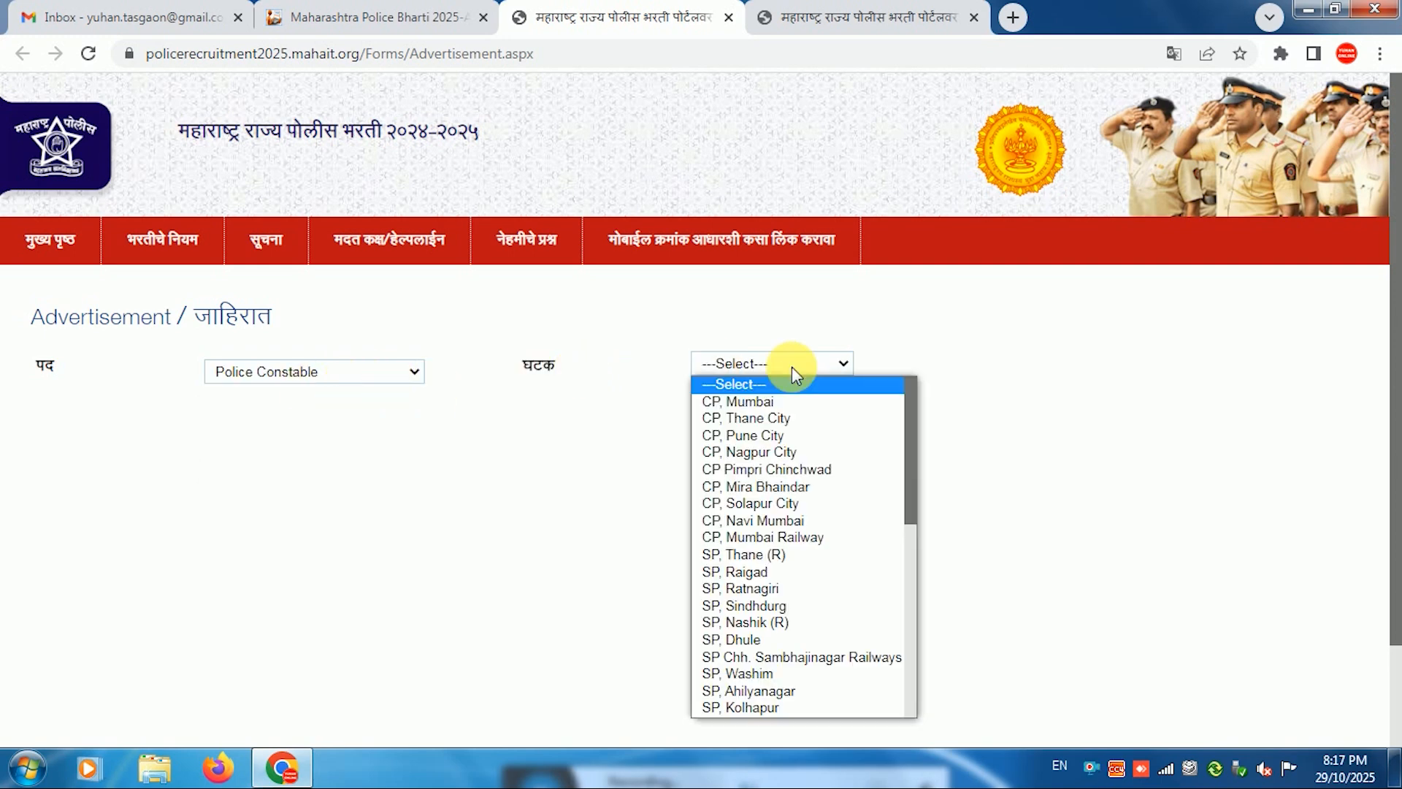
left_click(780, 406)
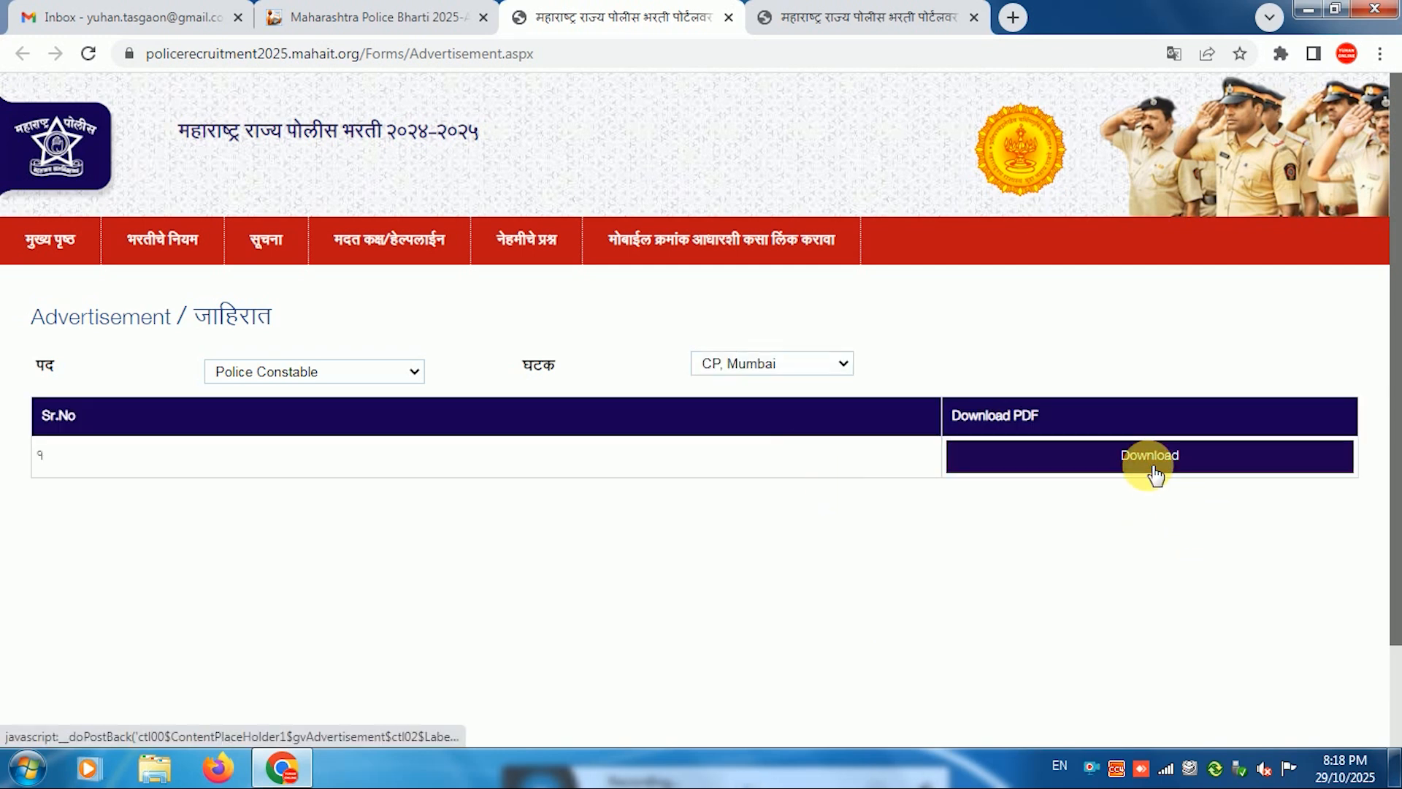
left_click(1153, 471)
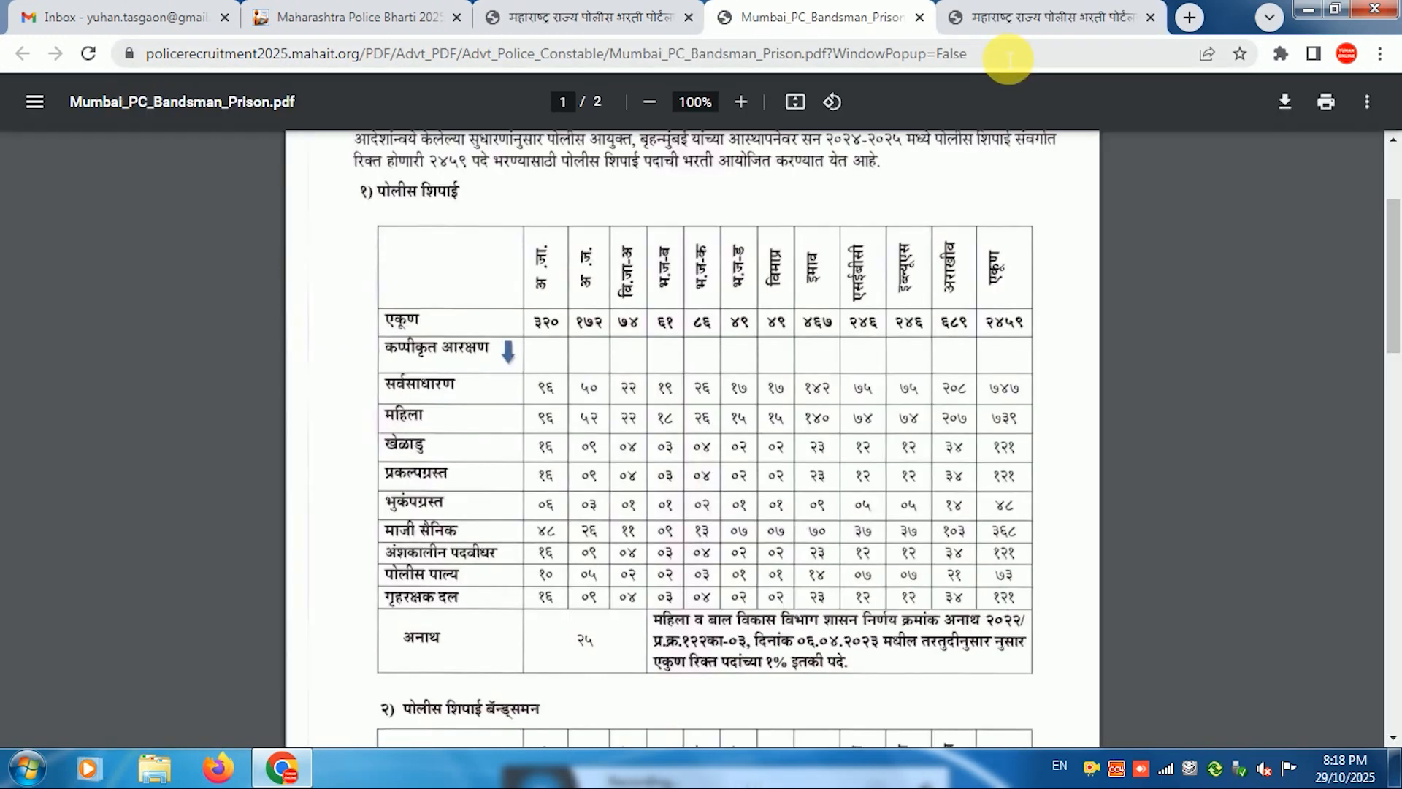
left_click(1032, 11)
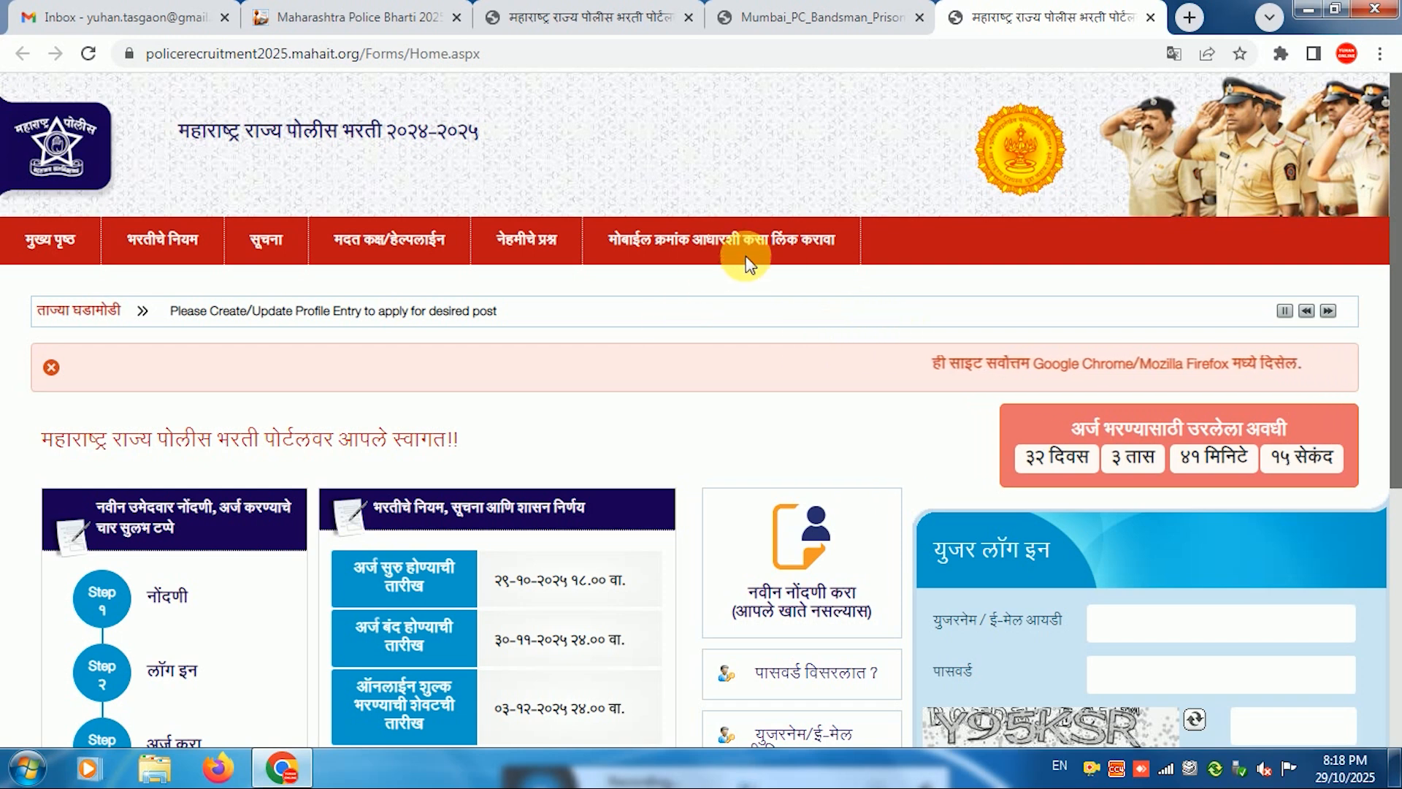
- Find the new candidate registration card on the home page and start a registration
left_click(518, 66)
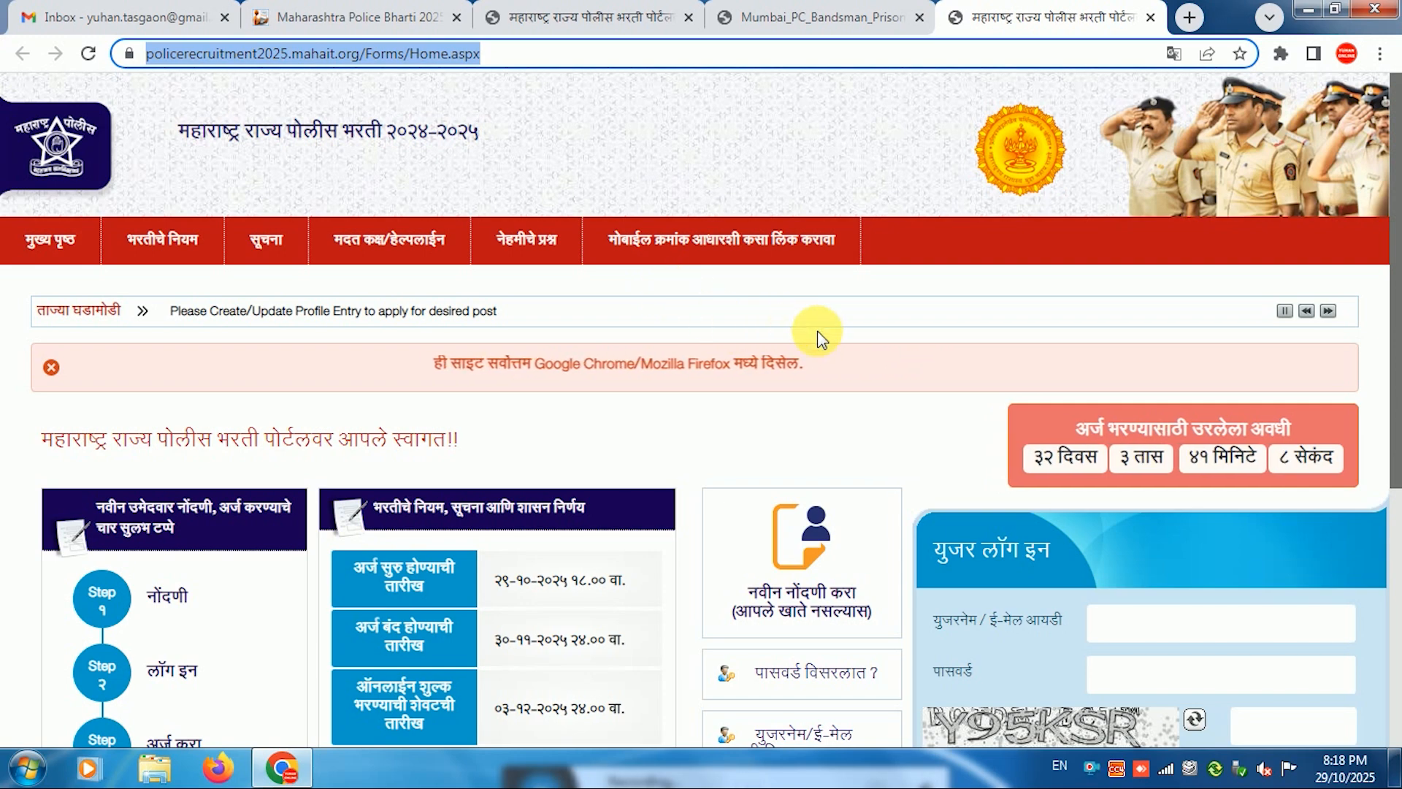
scroll(796, 314, "down", 1)
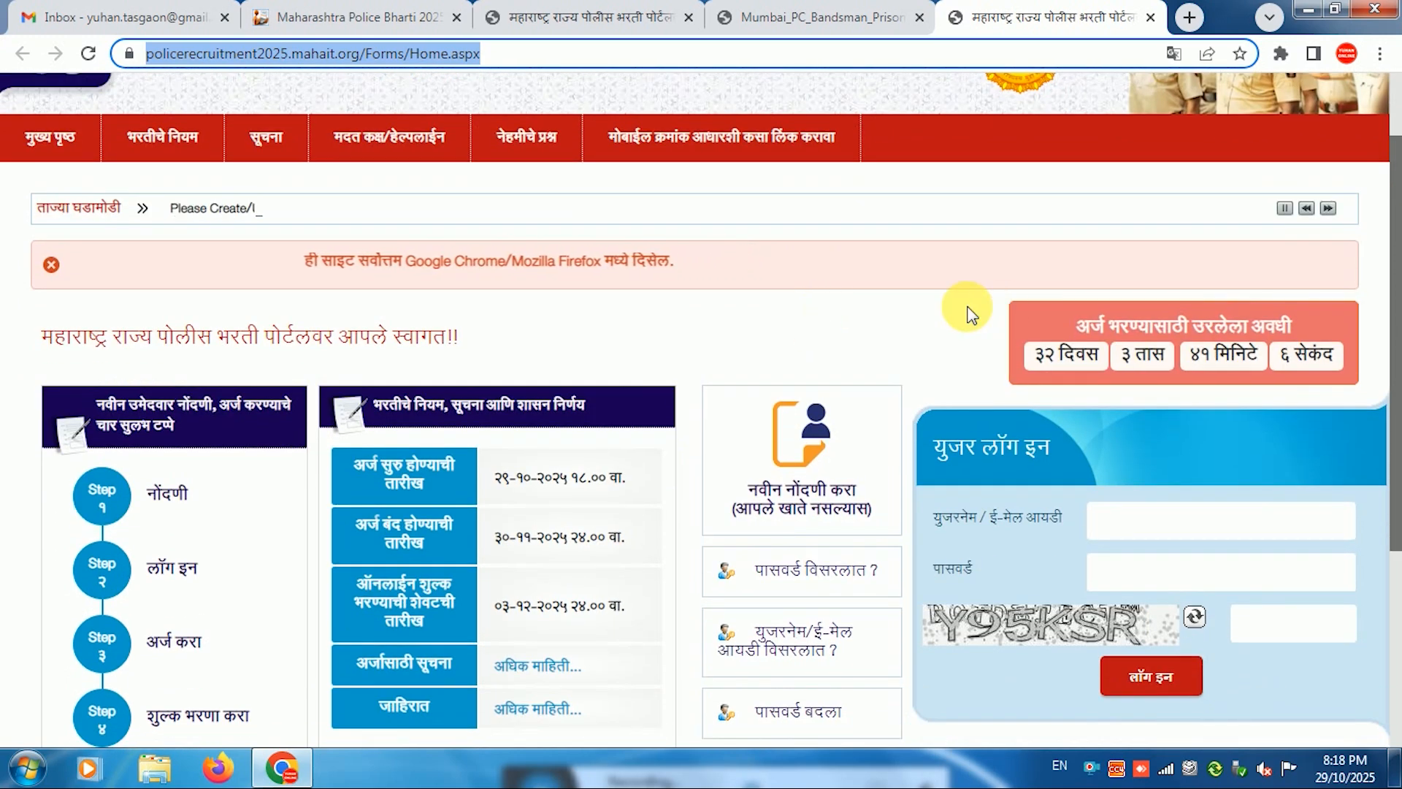
left_click(897, 282)
scroll(901, 285, "down", 1)
scroll(902, 285, "down", 1)
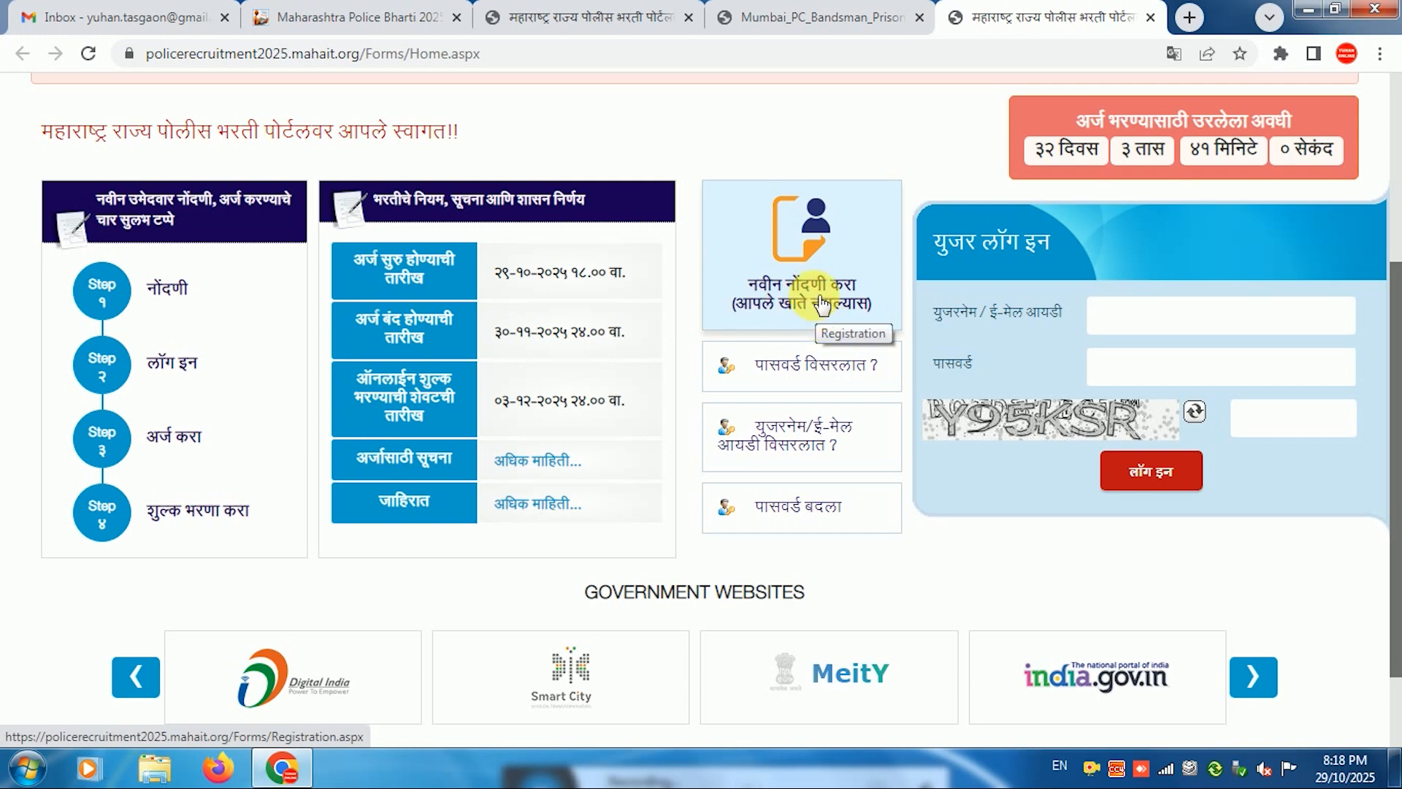
left_click(823, 304)
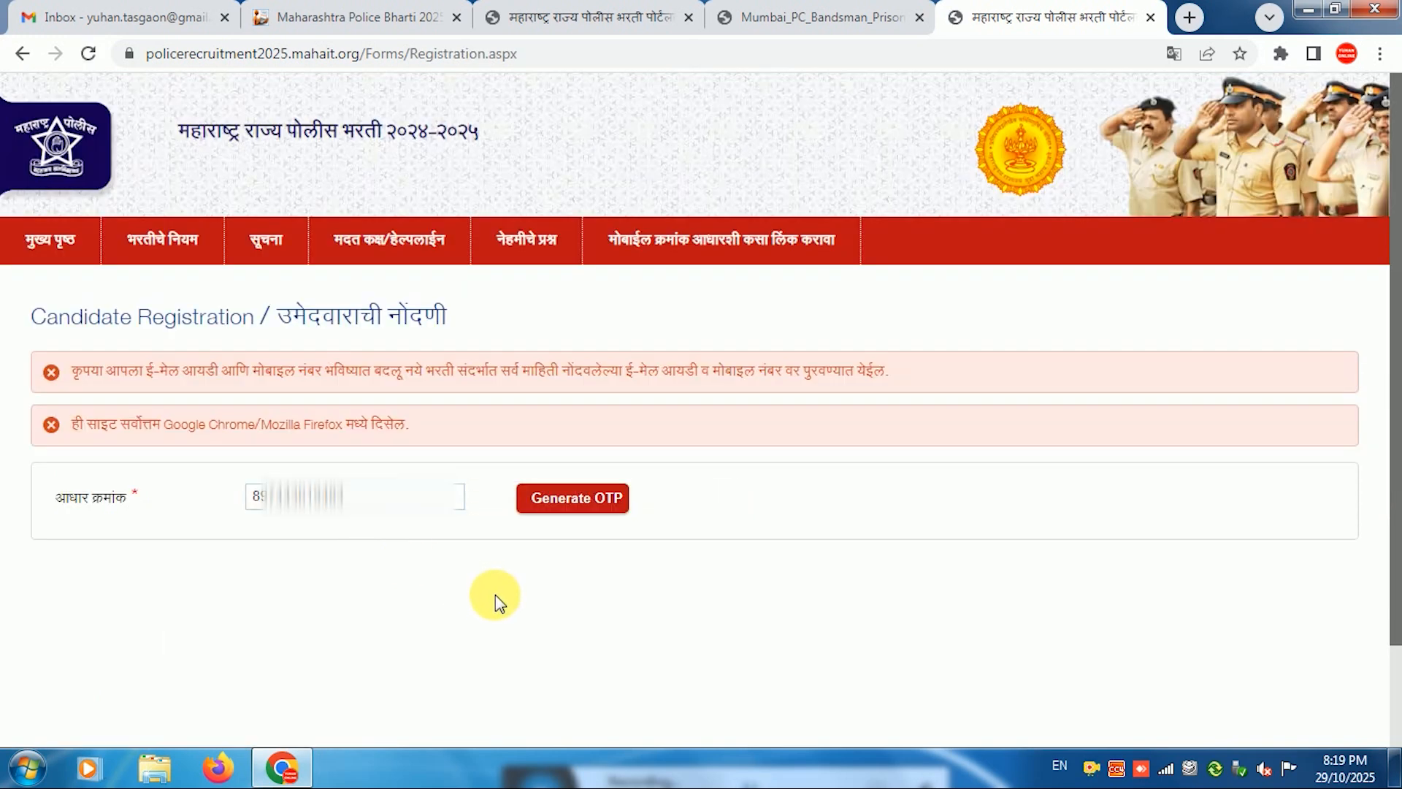
- Generate and verify the Aadhaar OTP, then dismiss the verified message
left_click(579, 505)
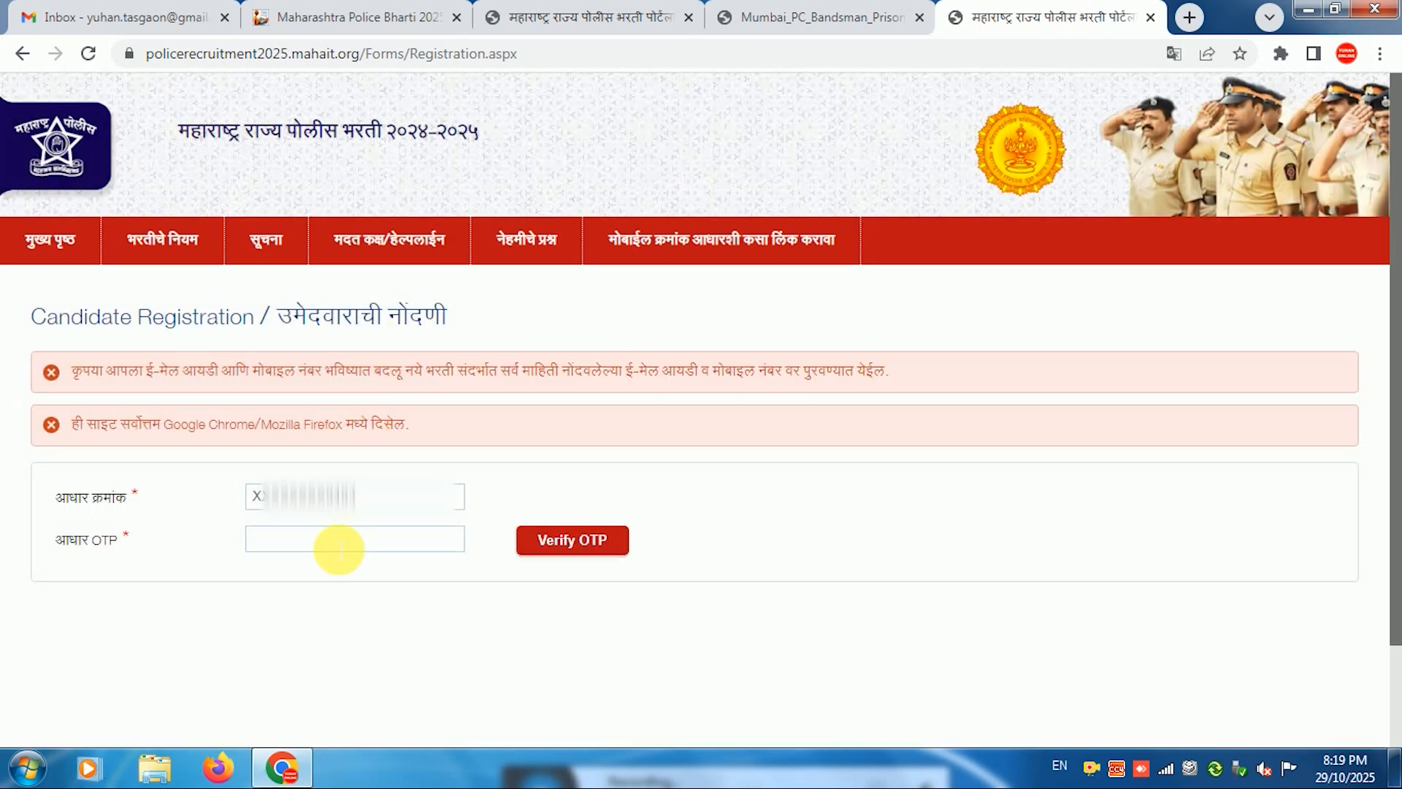
left_click(338, 546)
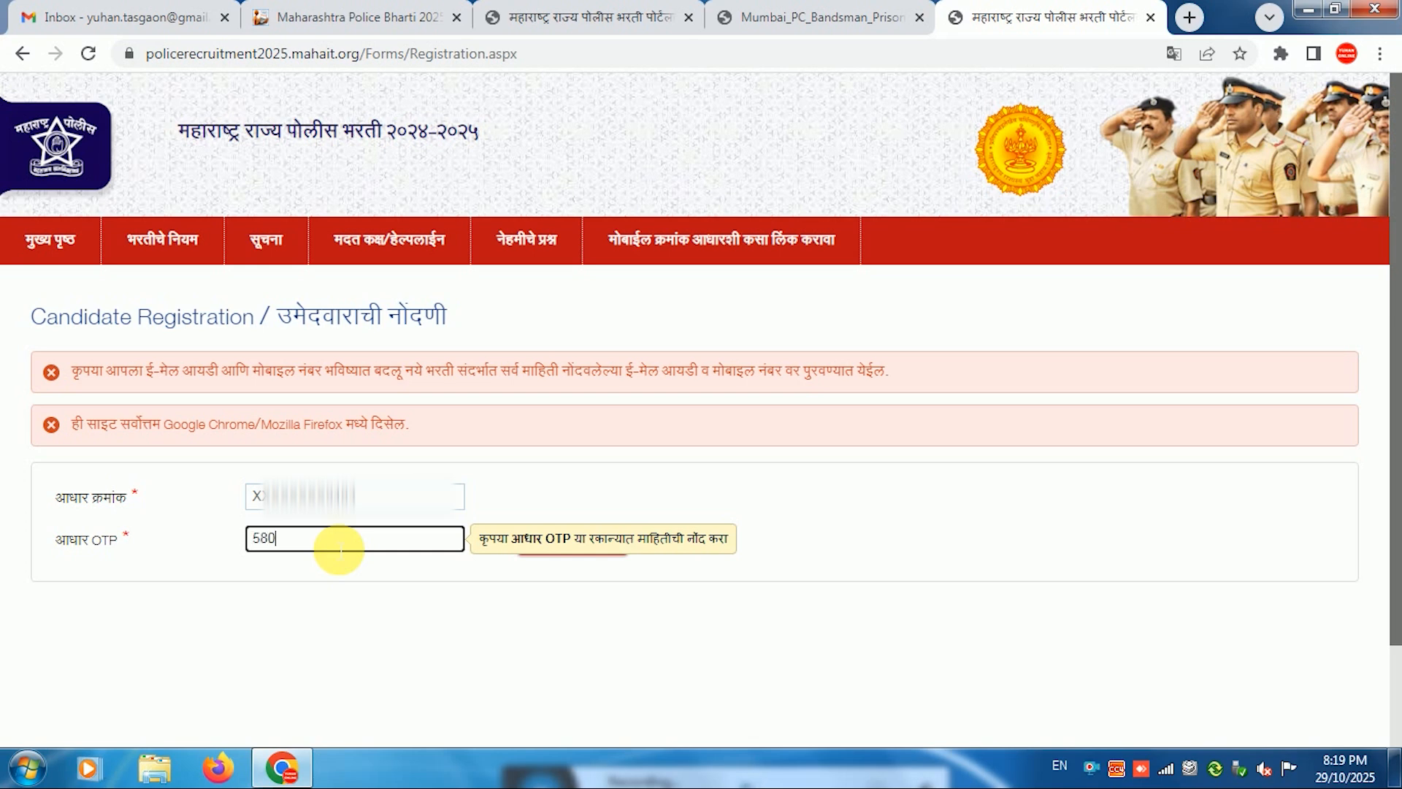
left_click(571, 560)
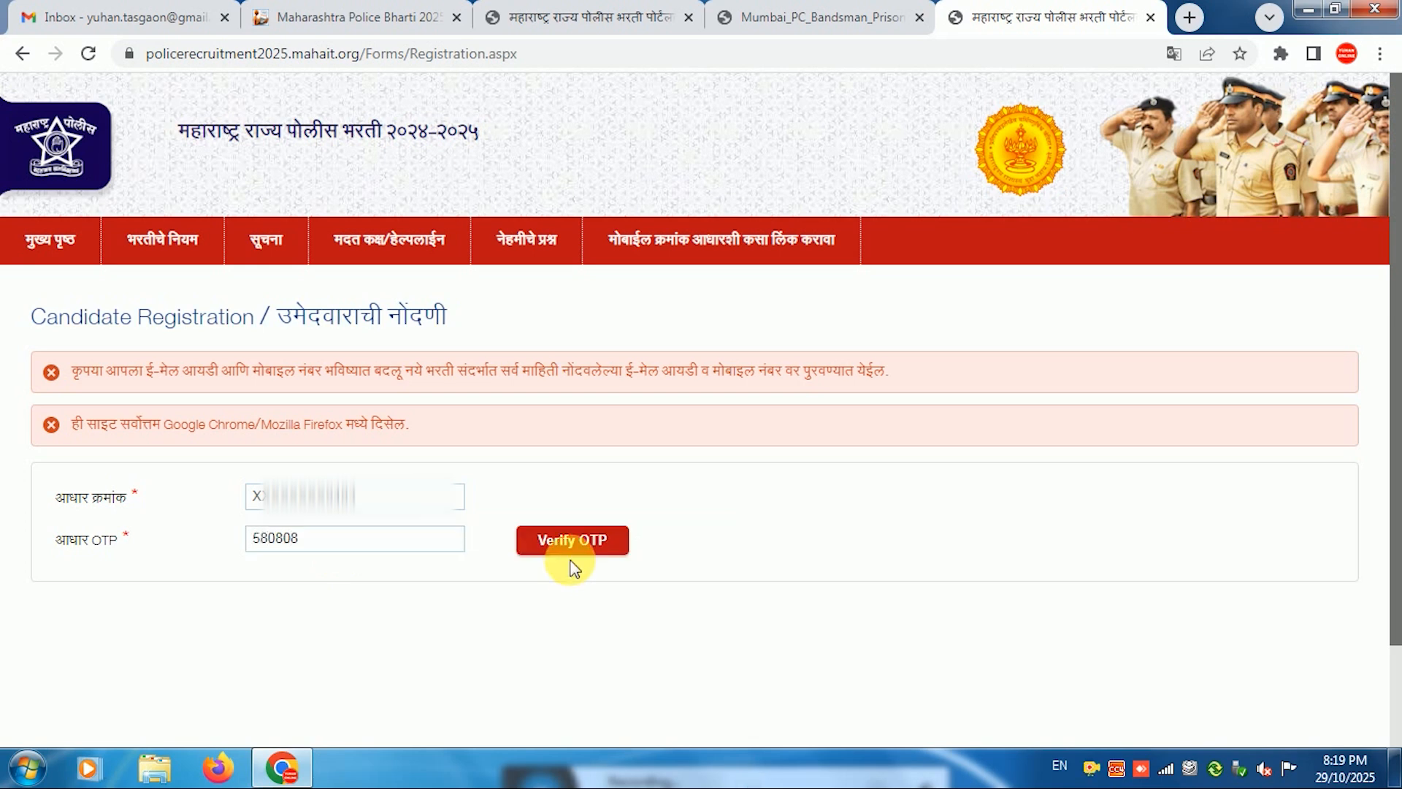
left_click(572, 545)
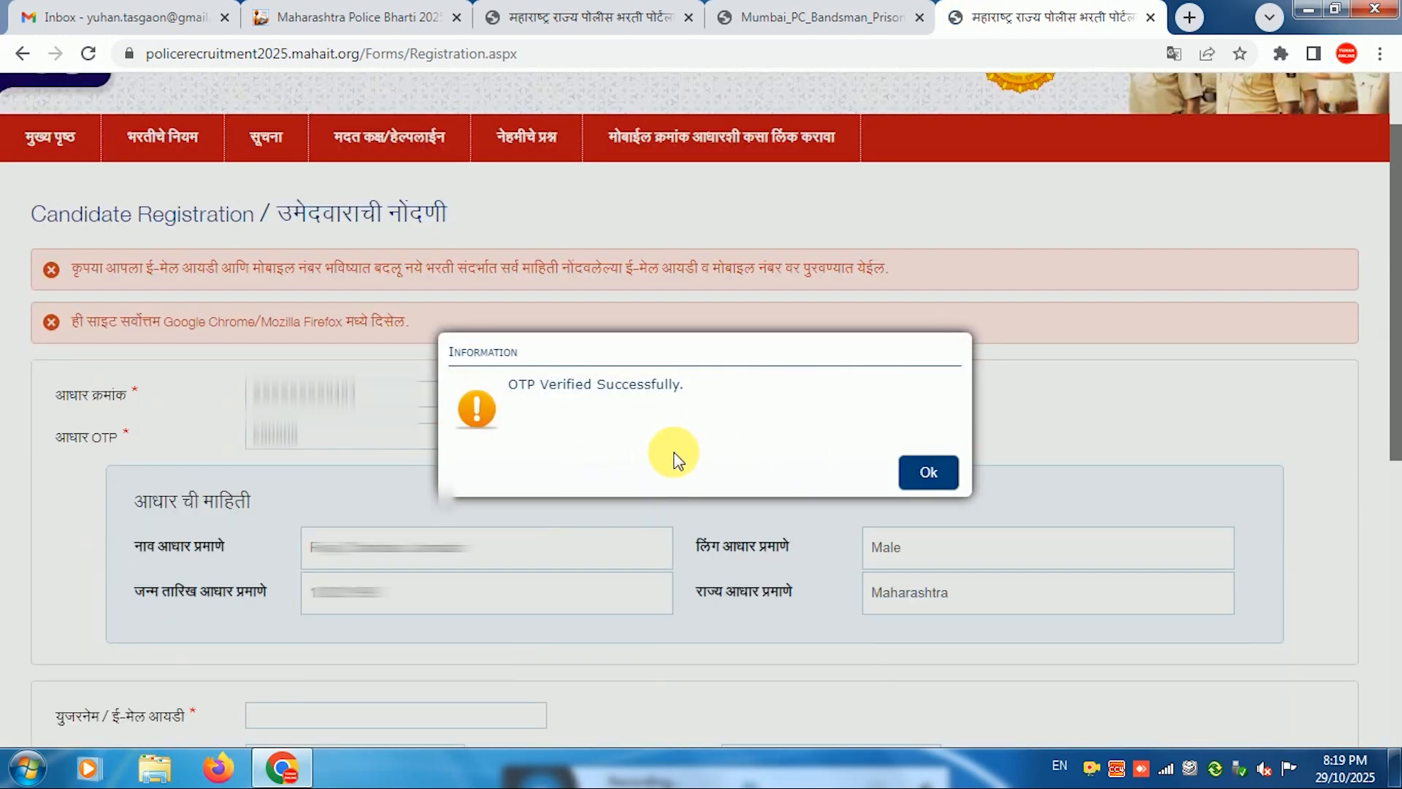
left_click(937, 474)
- Fill in the username, password, password confirmation and mobile number
scroll(501, 492, "down", 3)
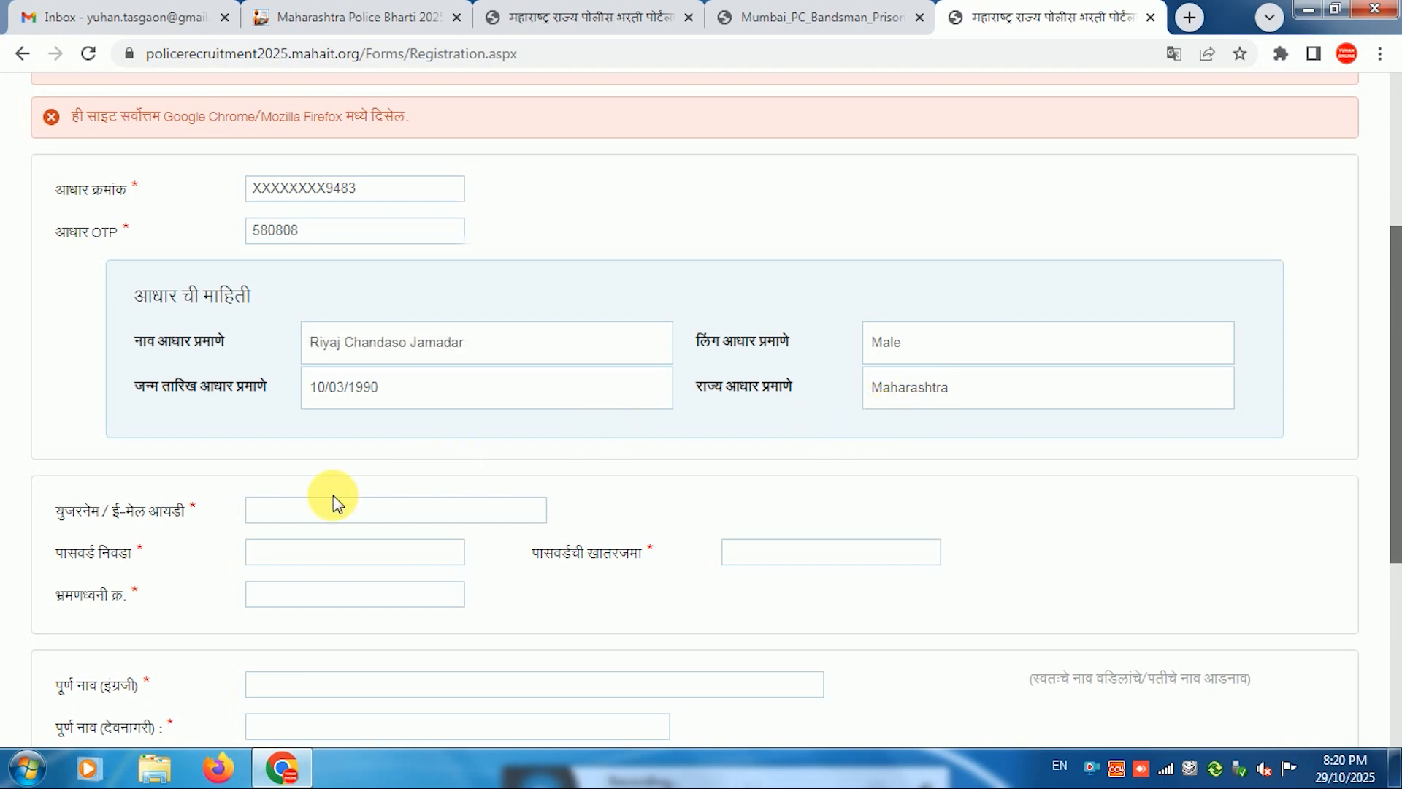
scroll(288, 492, "down", 1)
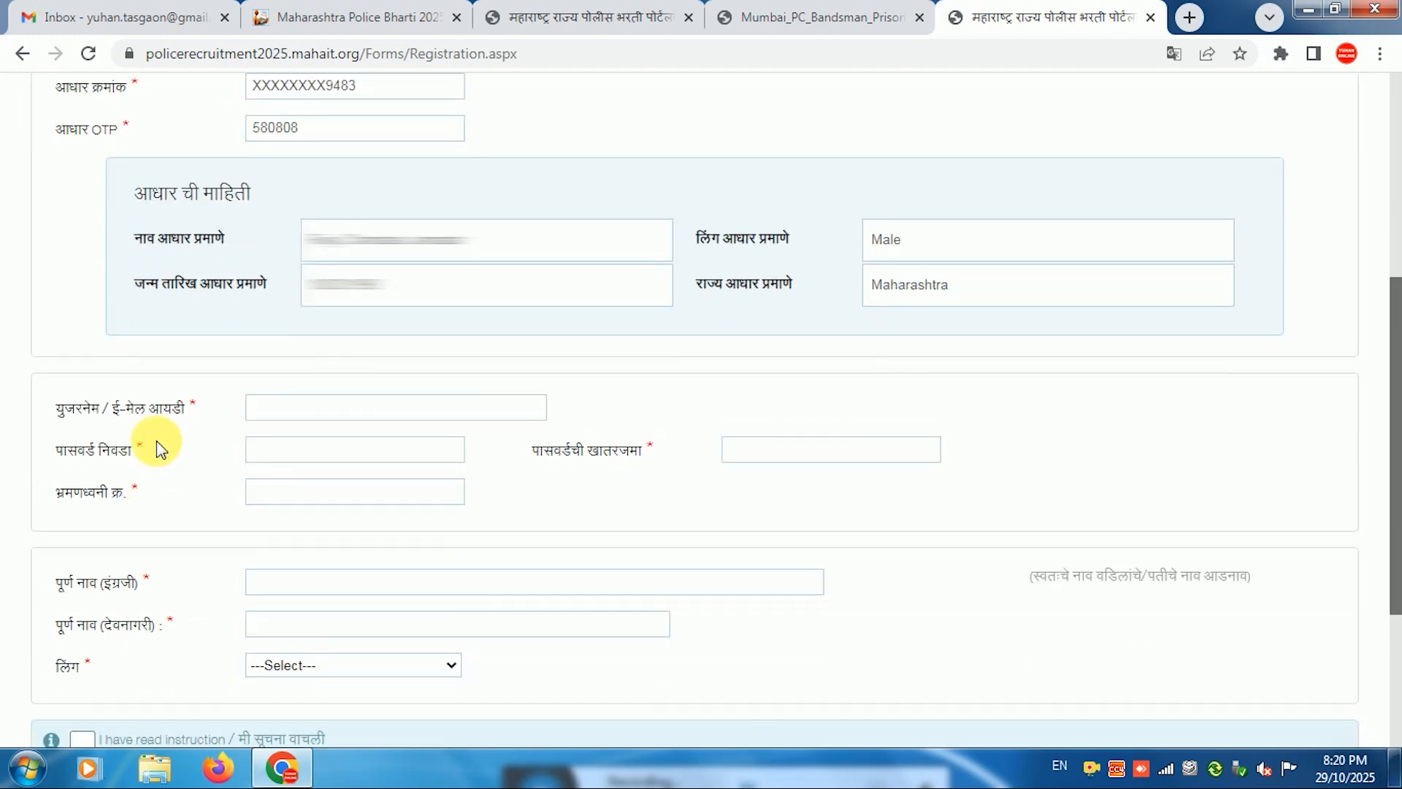
left_click(327, 418)
key("Tab")
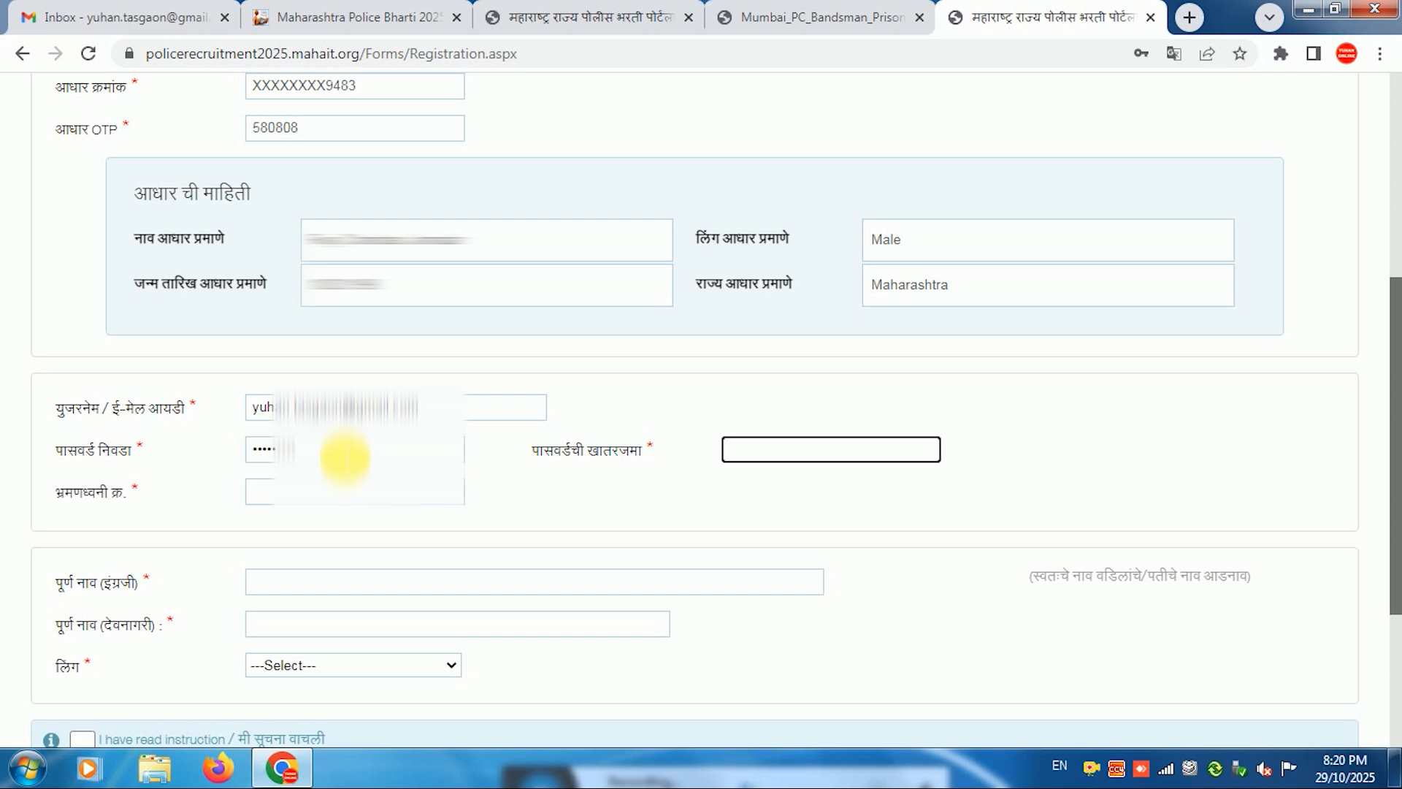
key("ctrl+v")
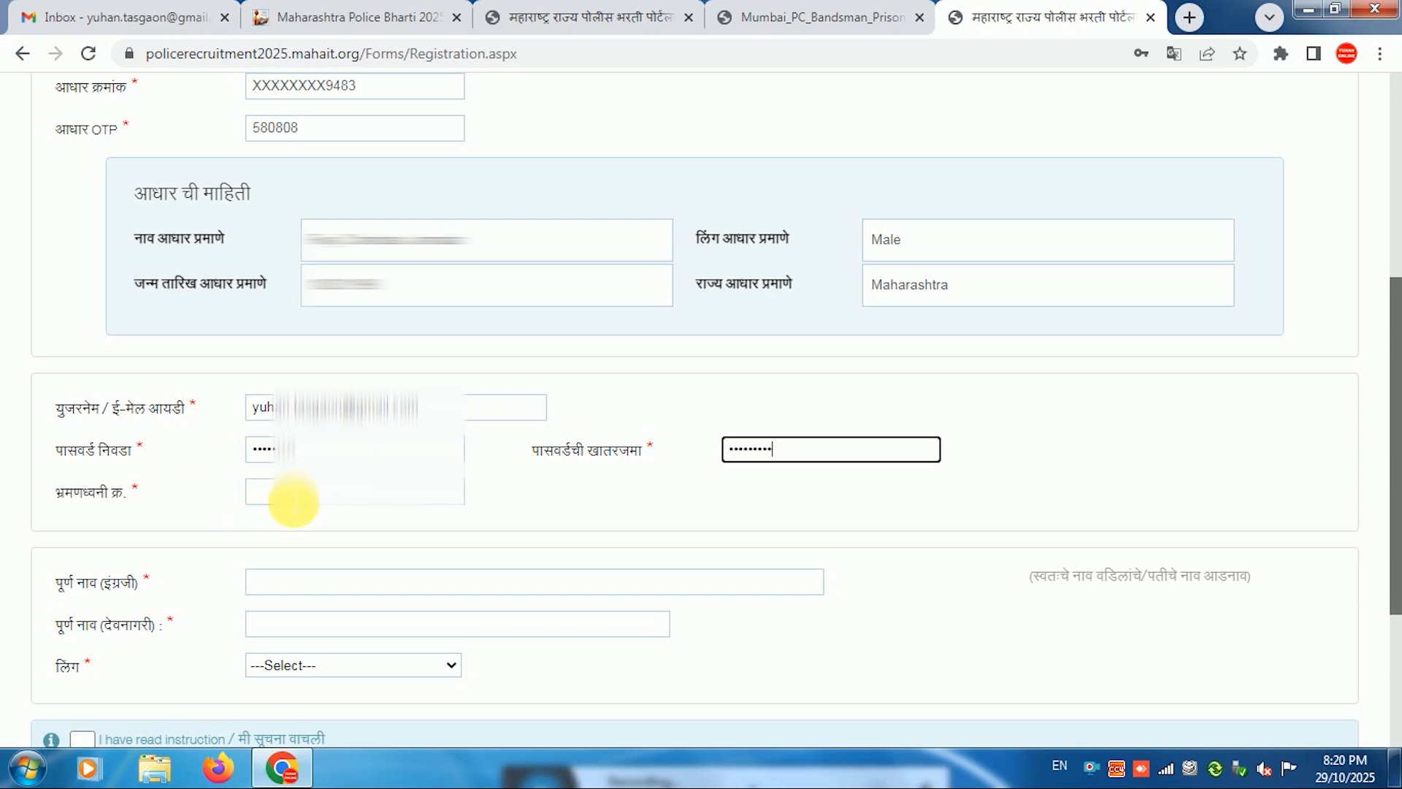
left_click(294, 502)
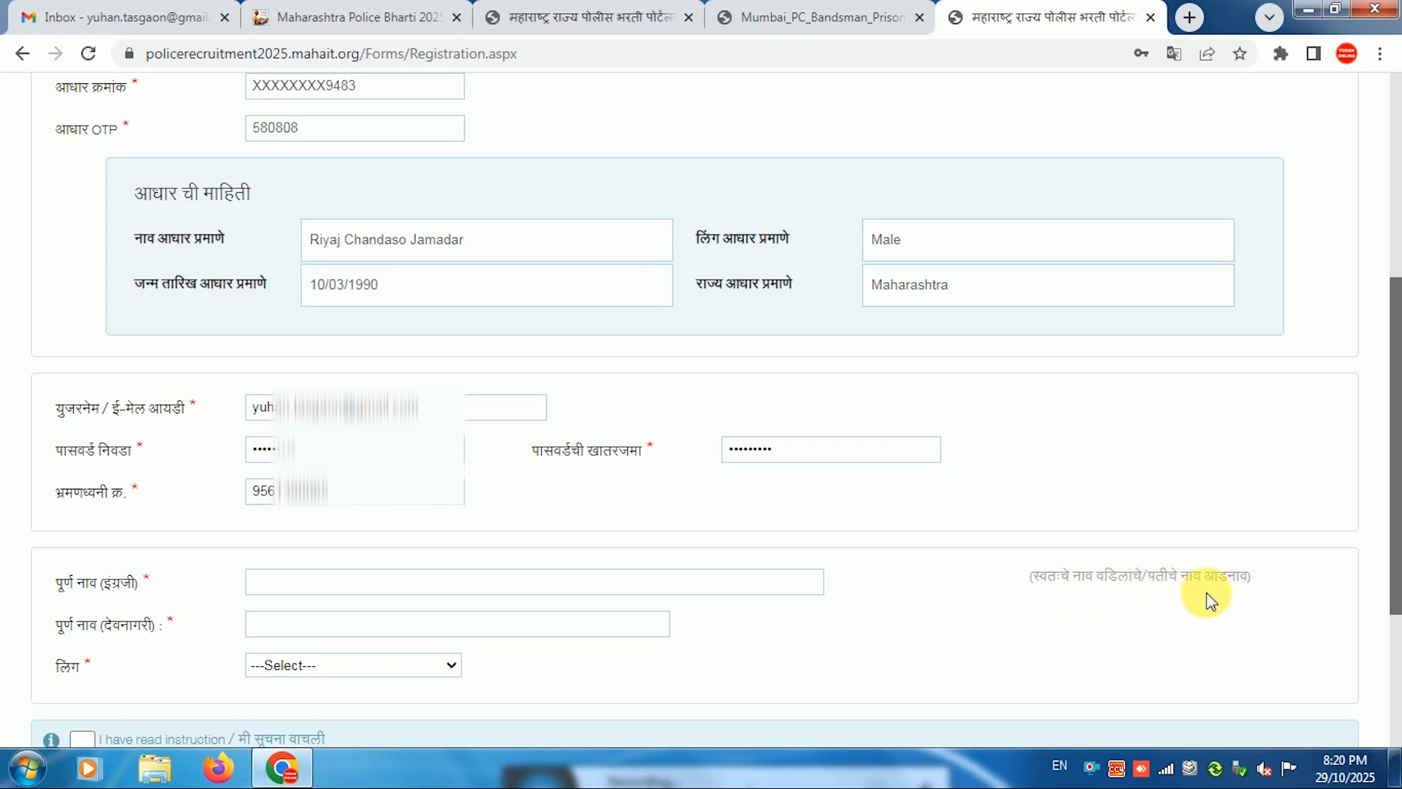
- Enter the candidate's full name in Devanagari using Marathi input
left_click(379, 625)
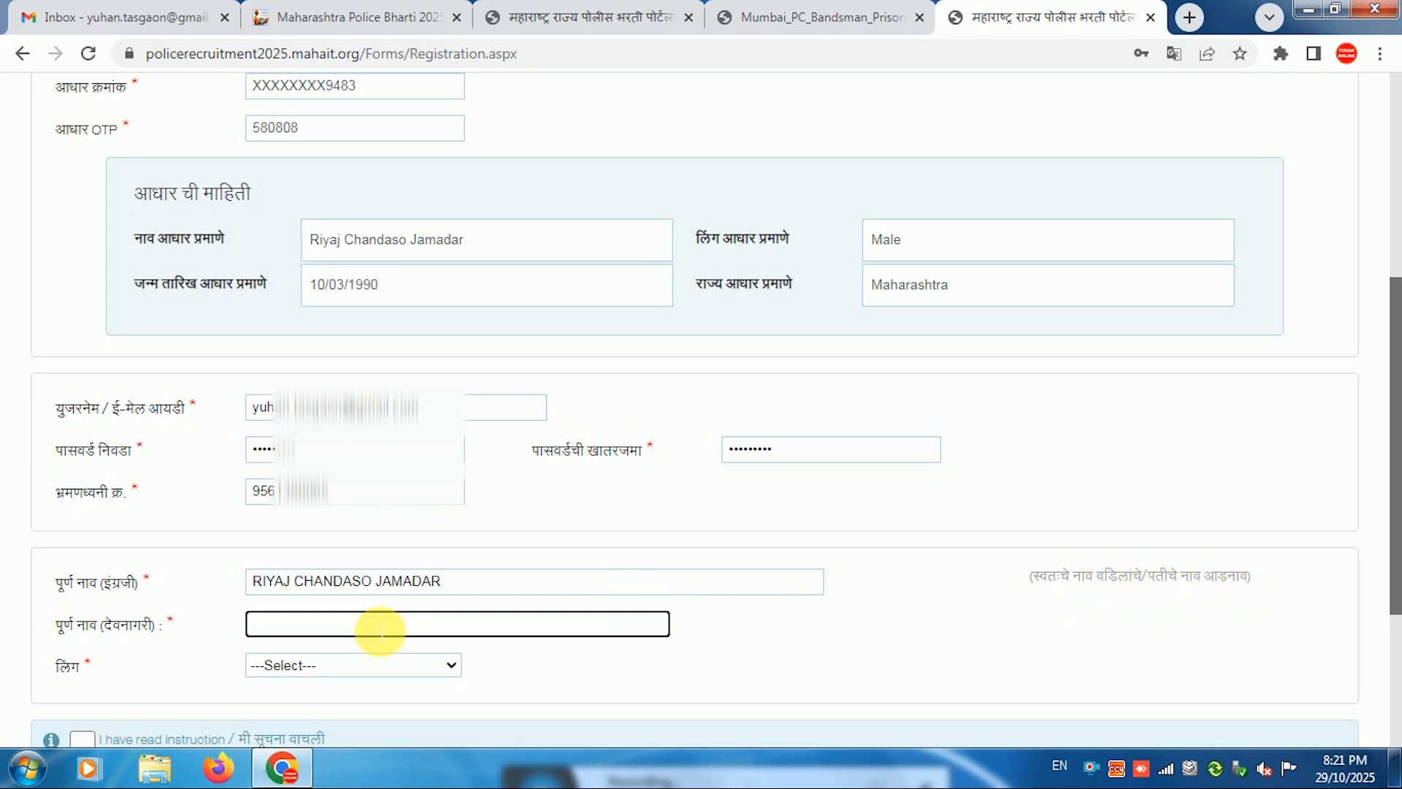
key("alt+shift")
scroll(382, 601, "down", 3)
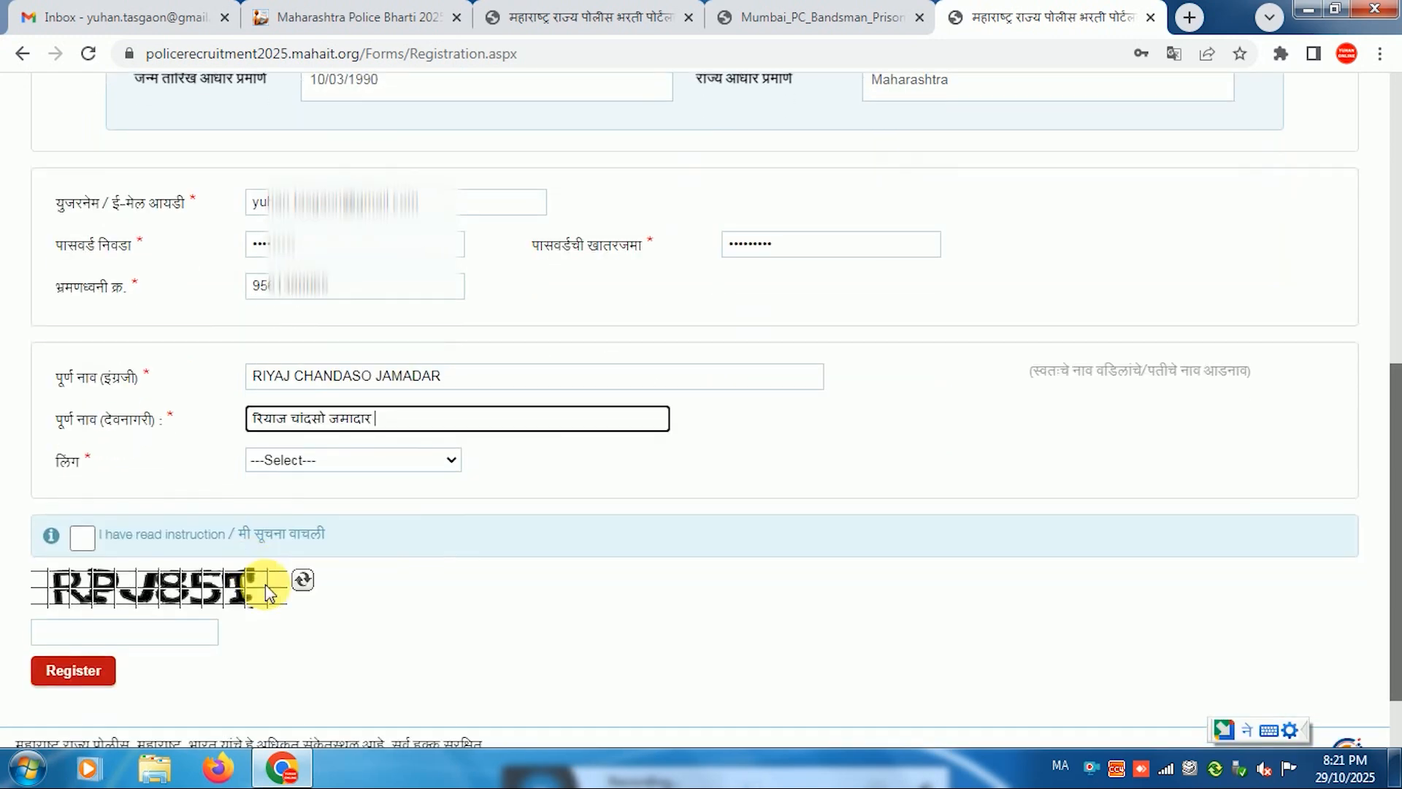
- Choose Male as gender, accept the instructions, enter the captcha and submit the registration
left_click(334, 462)
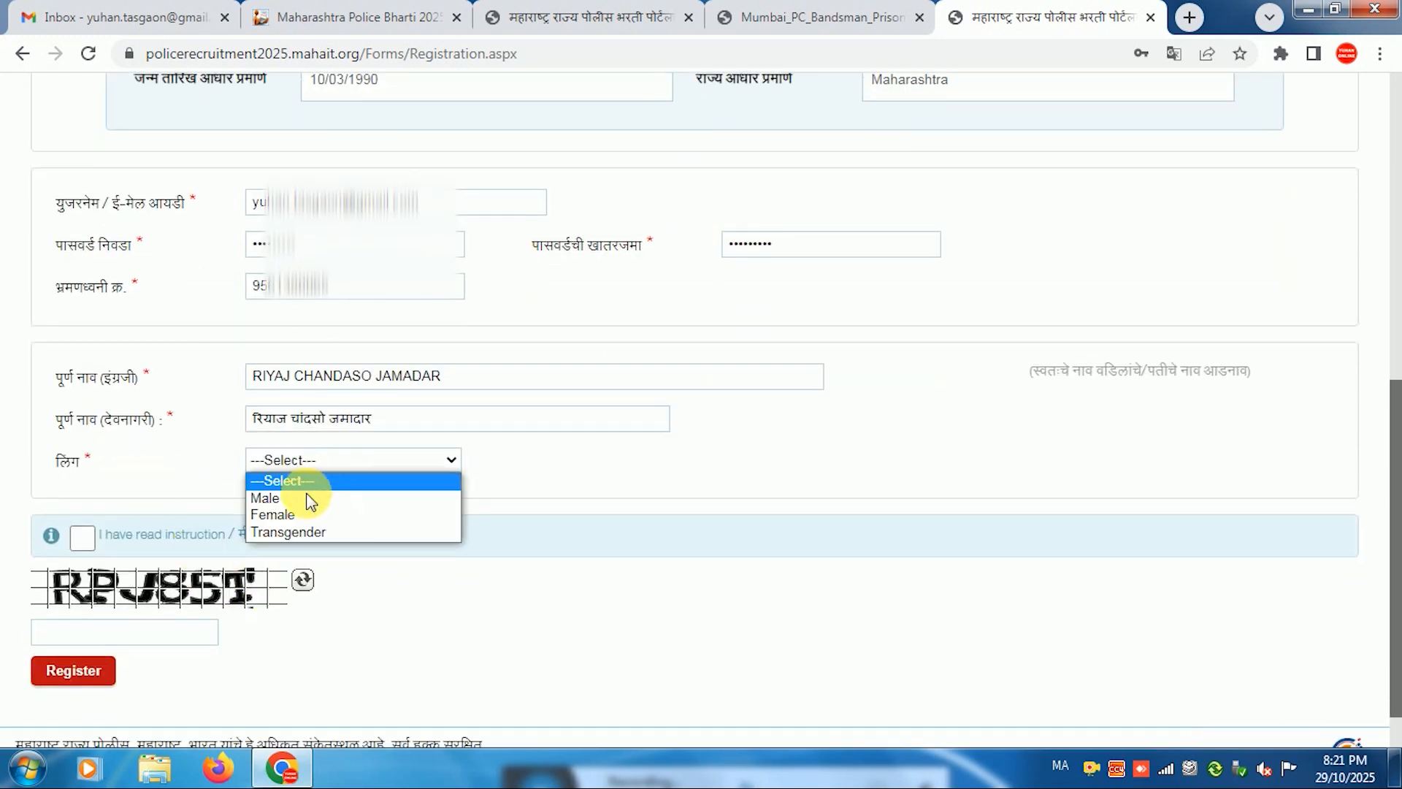
left_click(307, 495)
left_click(133, 568)
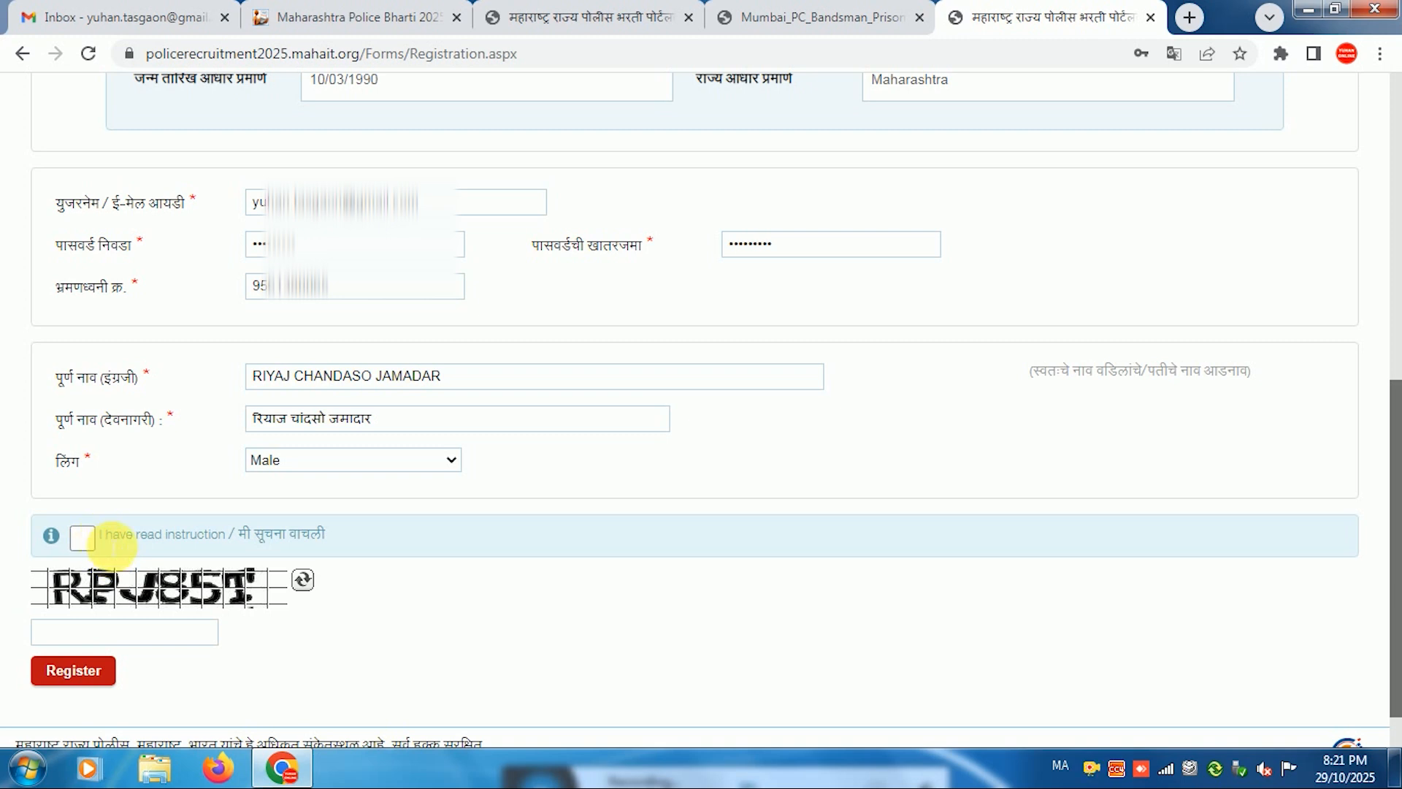
left_click(110, 639)
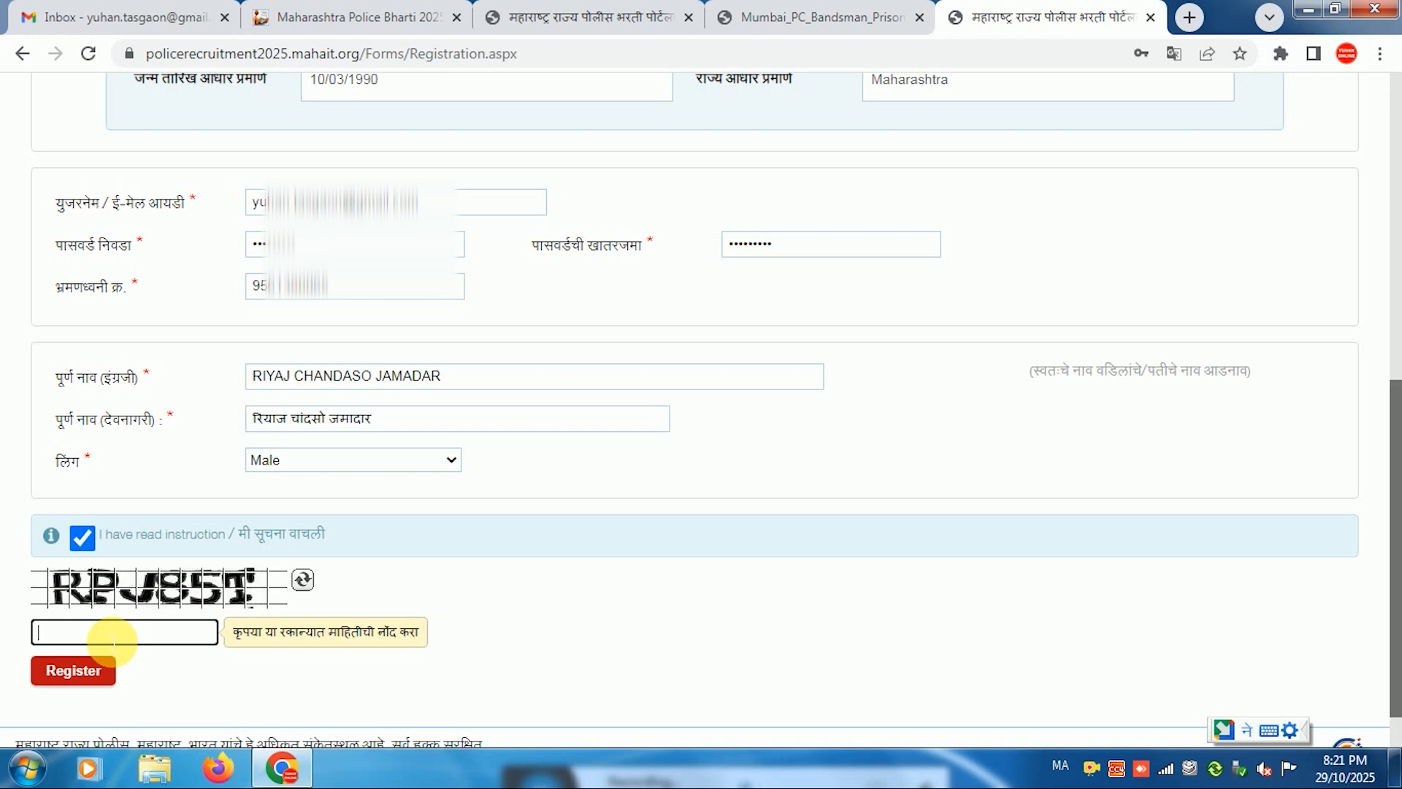
type("RPJ85T")
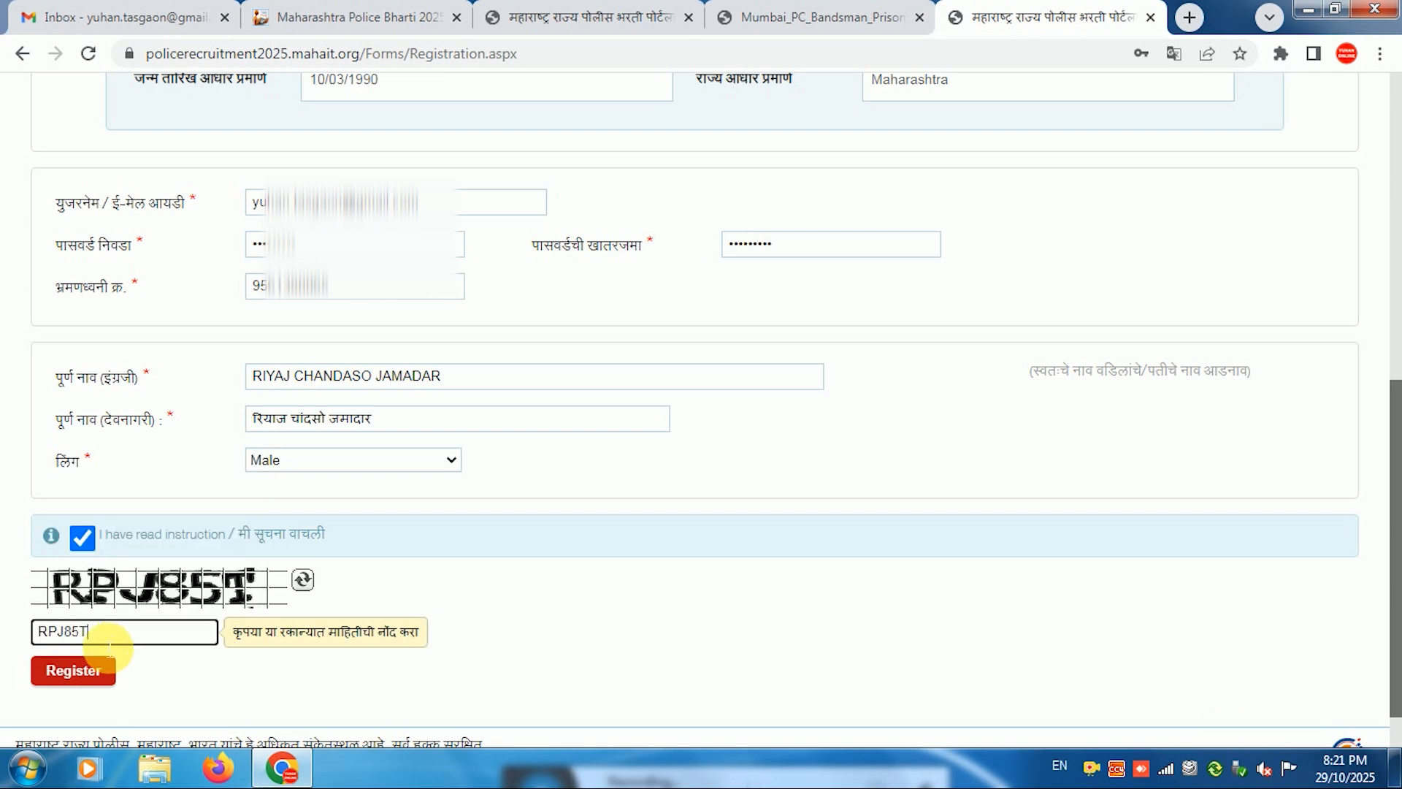
left_click(73, 671)
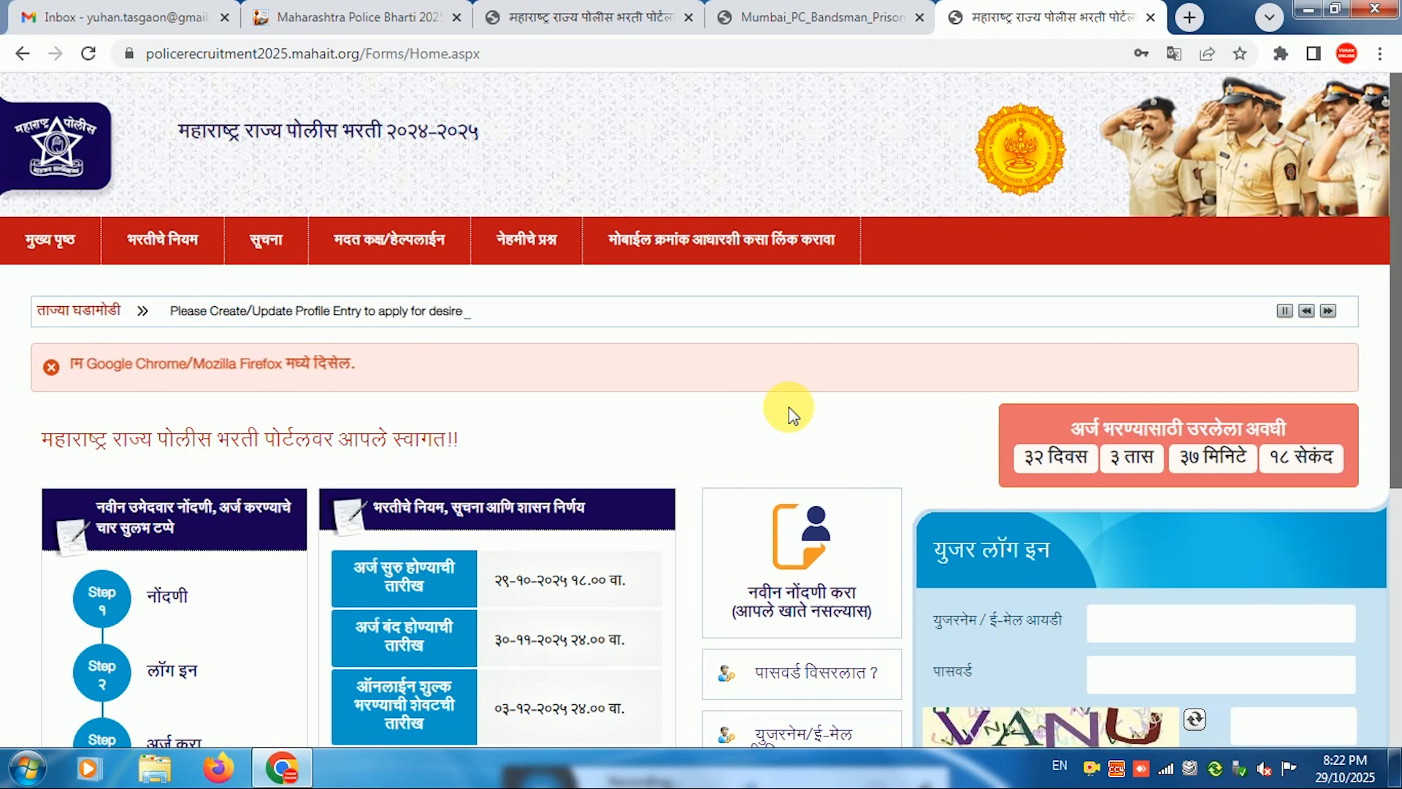
scroll(934, 471, "down", 1)
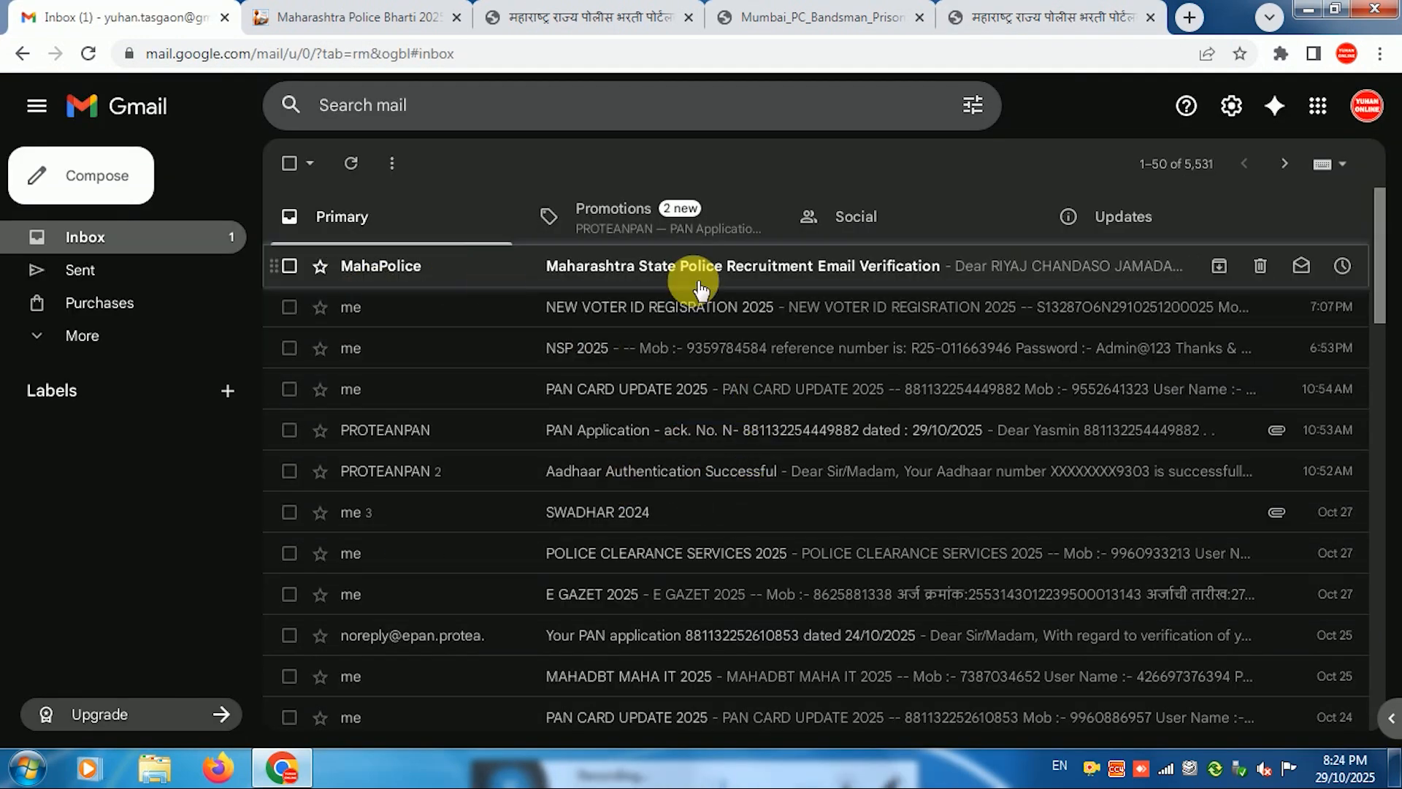
- Open the MahaPolice verification email in Gmail and follow its Verify link
left_click(823, 282)
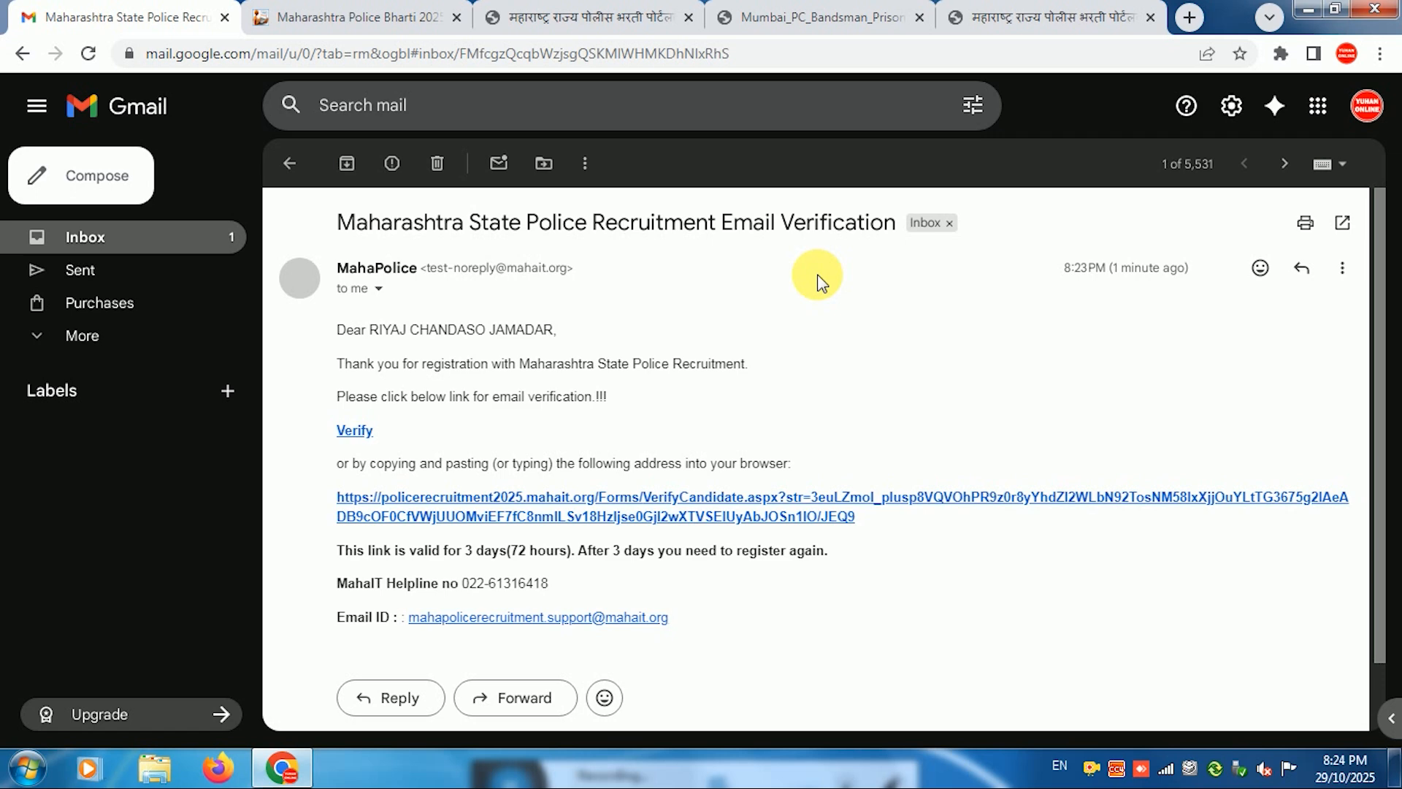
left_click(355, 431)
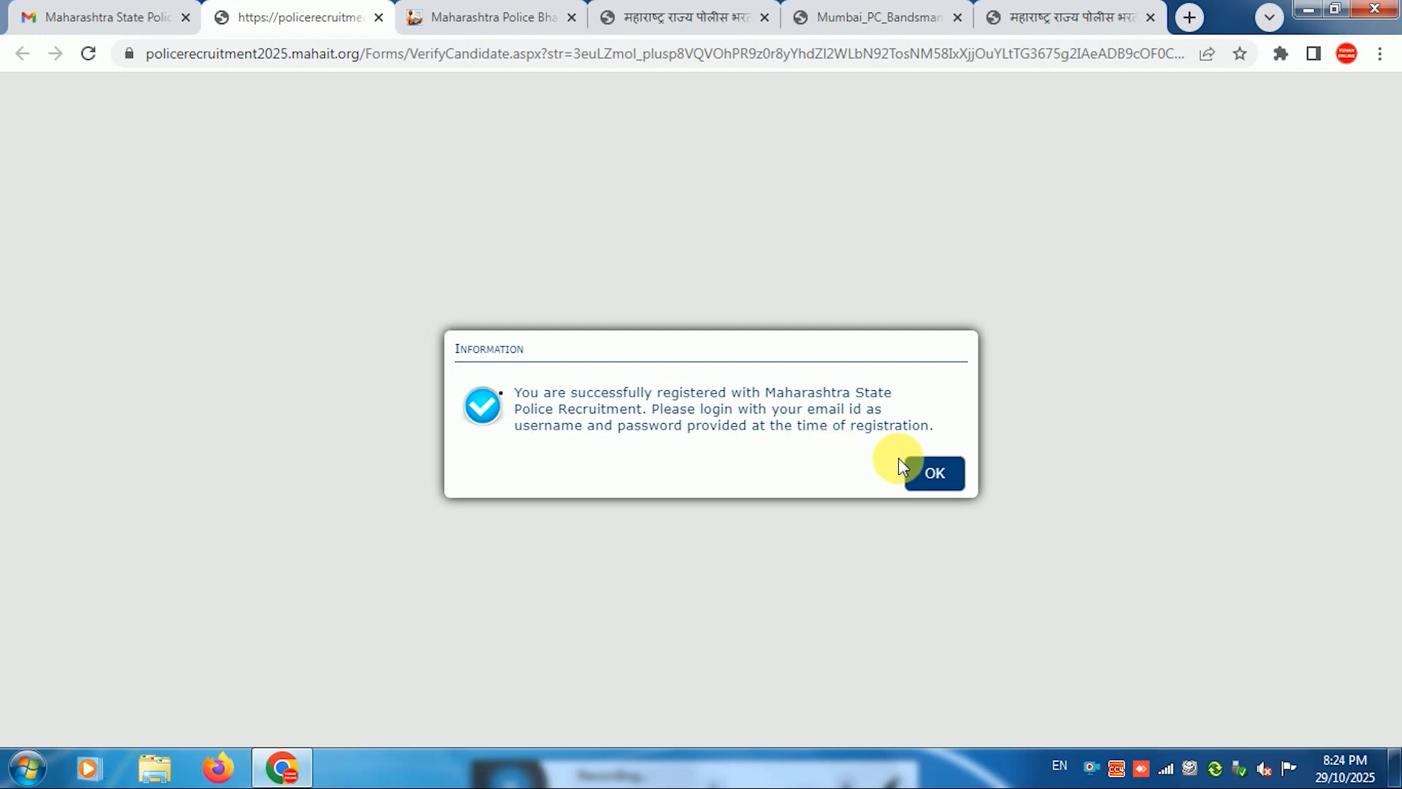
- Dismiss the success message and log in with username, password and captcha, declining to save the password
left_click(929, 482)
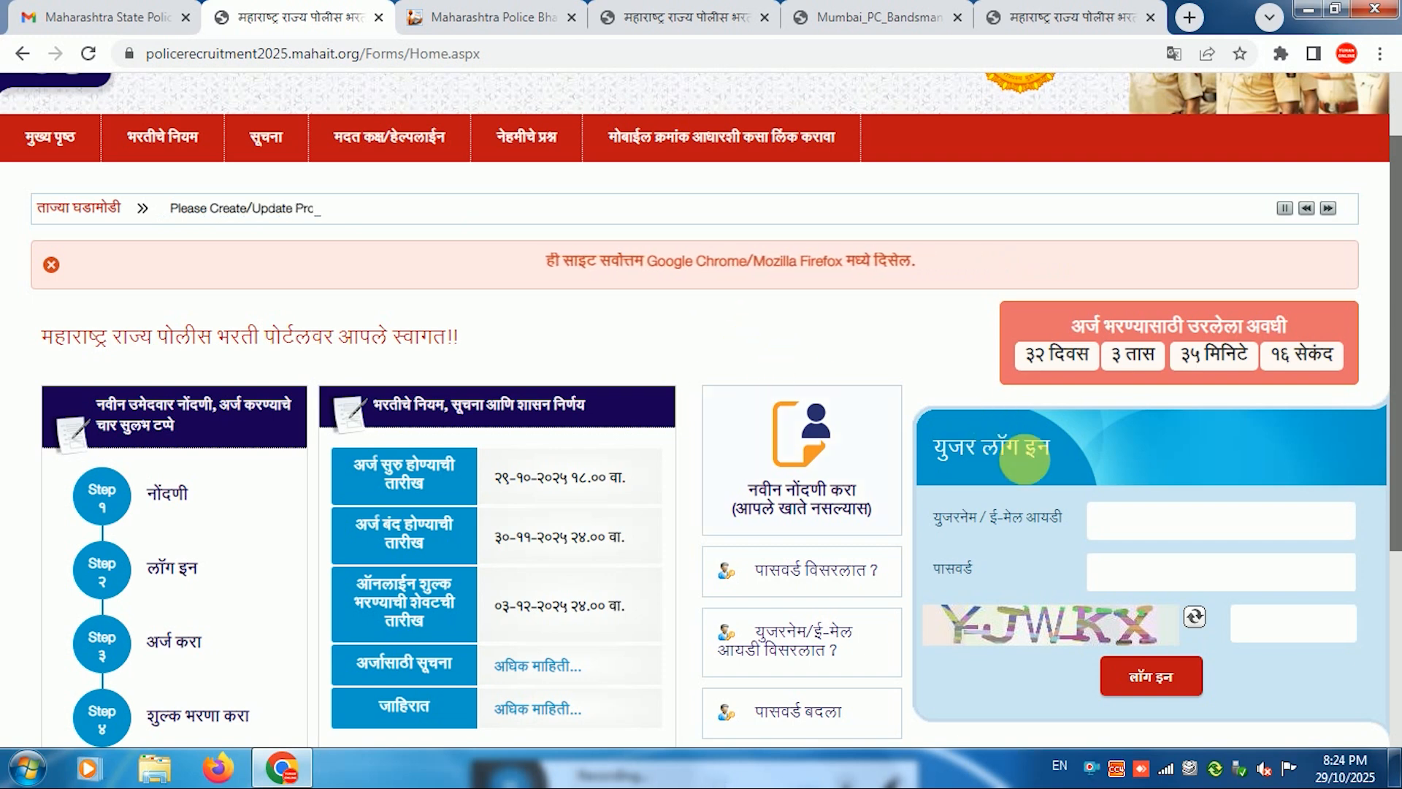
left_click(1137, 520)
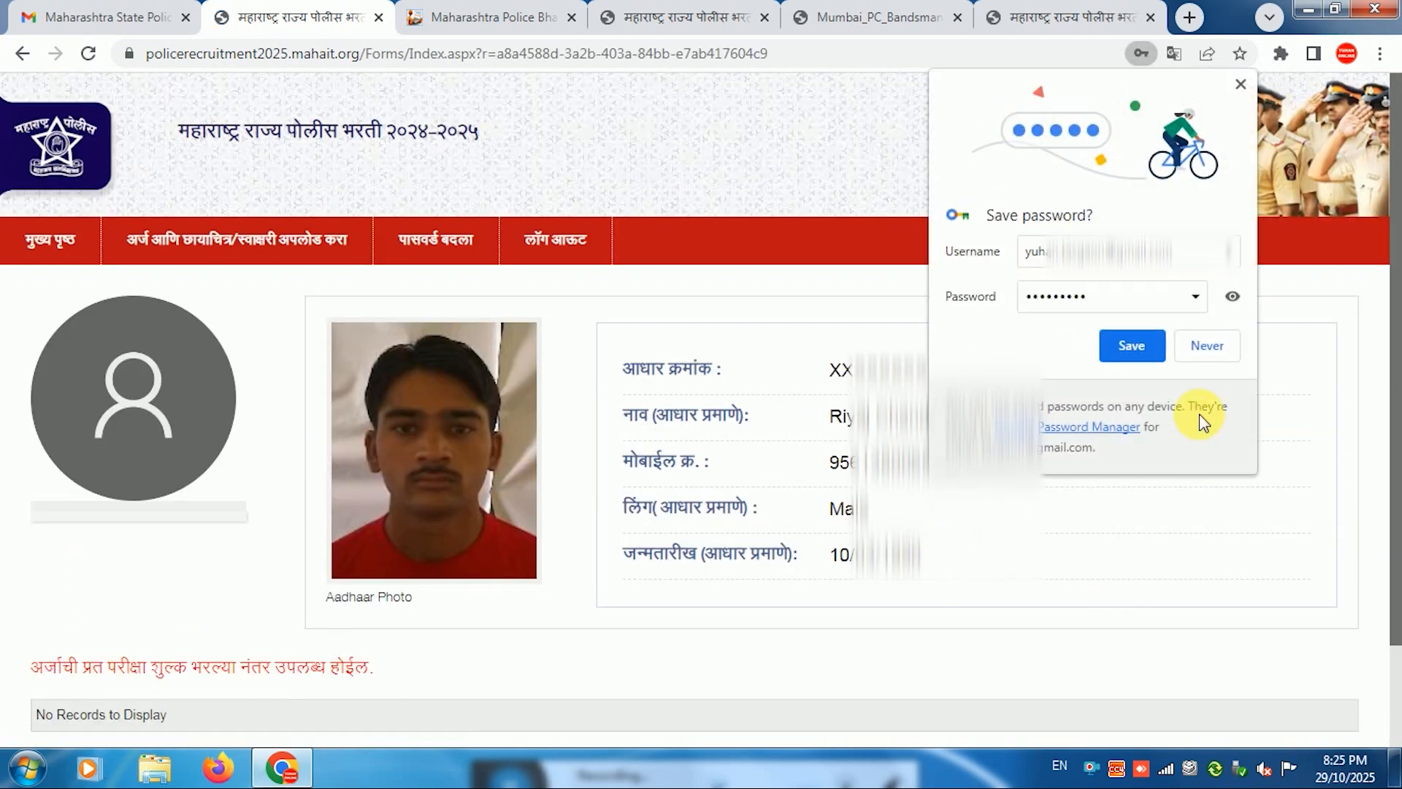
left_click(1208, 354)
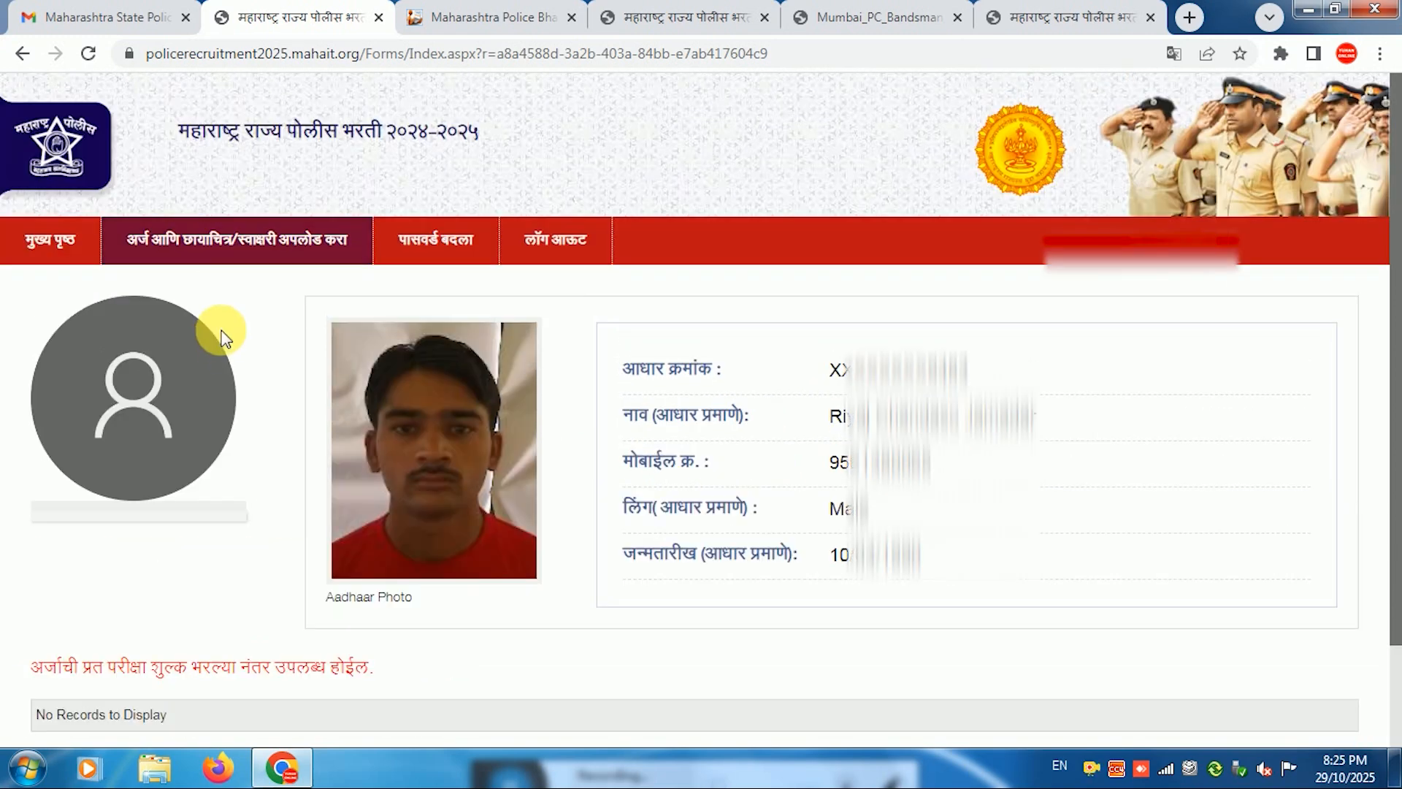
mouse_move(211, 262)
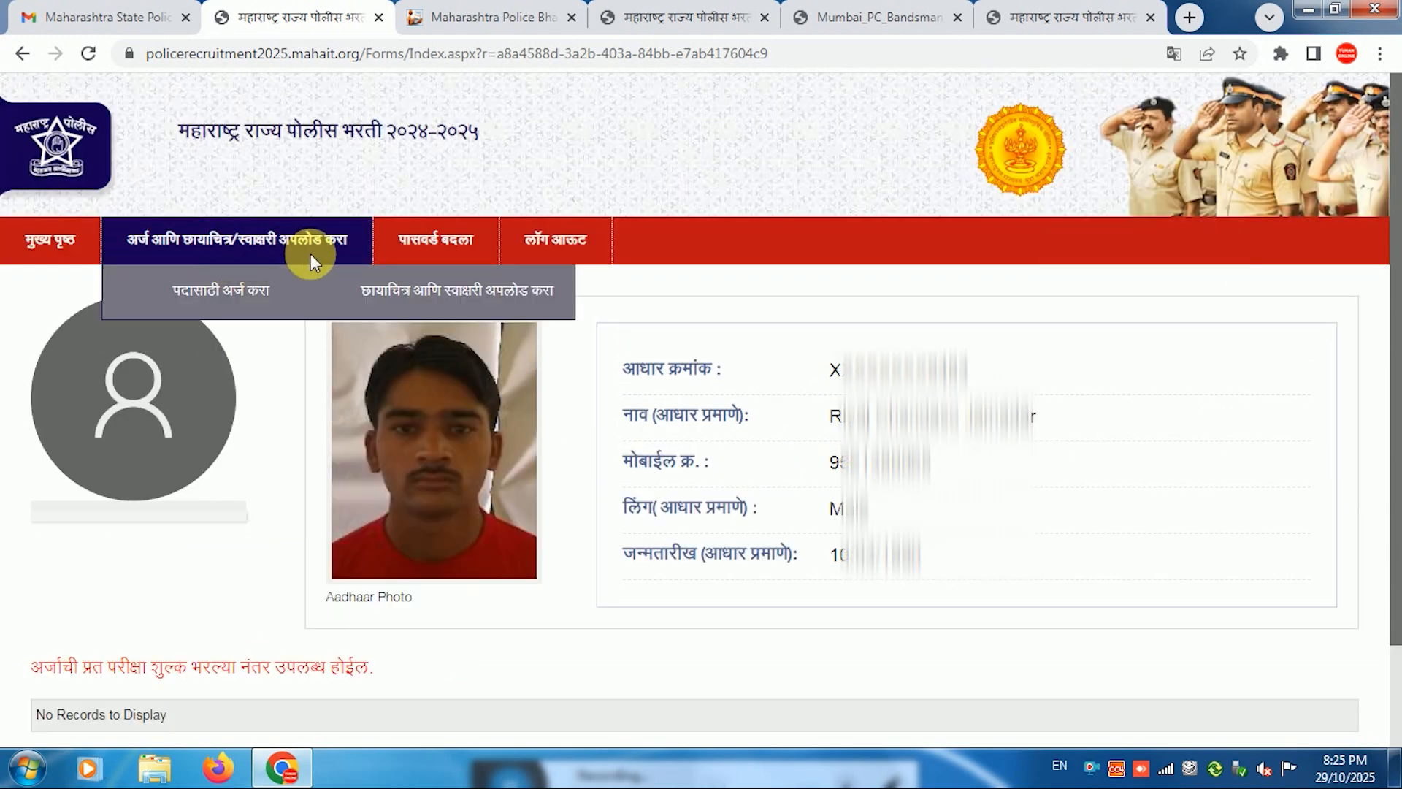
- Open the post application form and enter the applicant's, father's, surname and mother's names in English
left_click(221, 298)
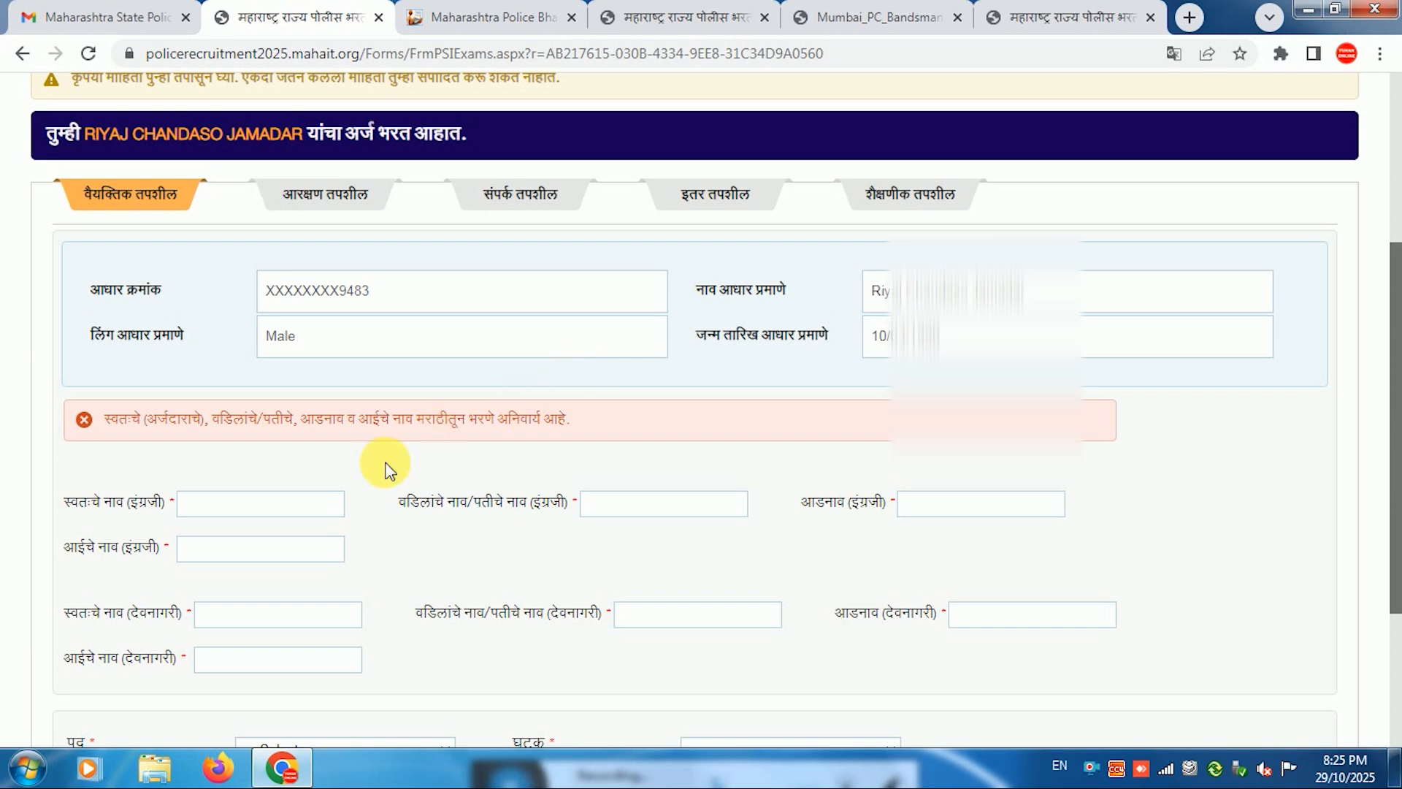
left_click(270, 506)
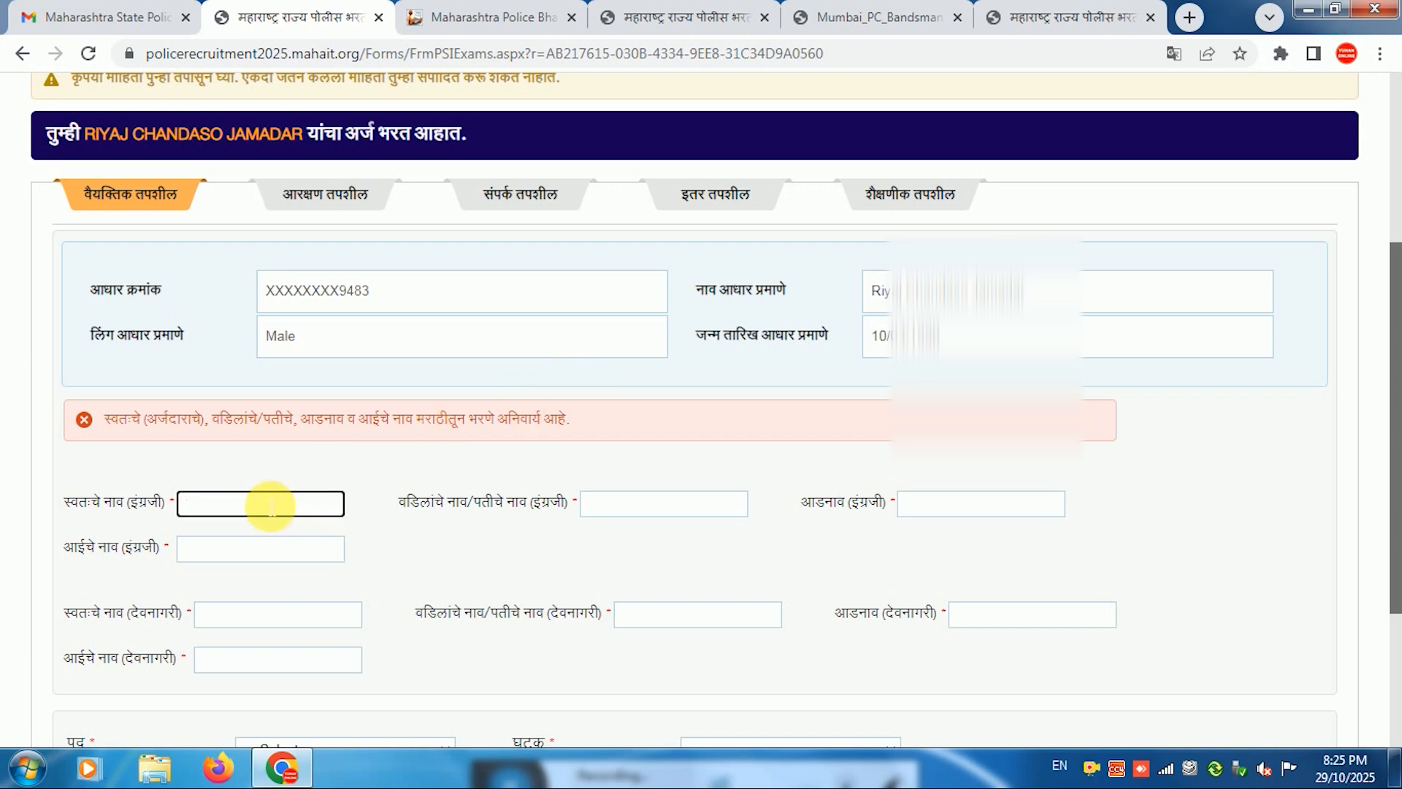
key("Tab")
key("Tab")
key("Tab")
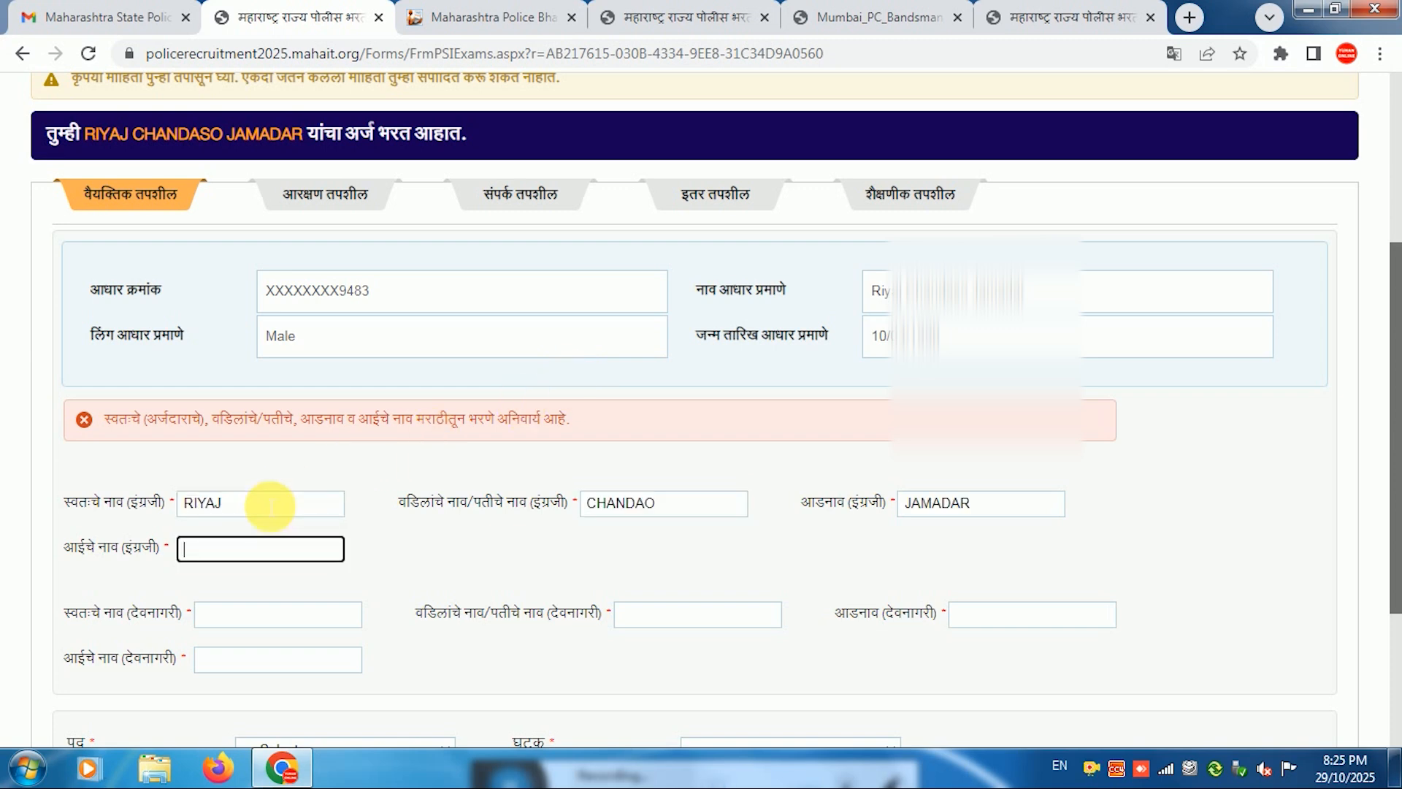
type("MUMTAJ")
key("Tab")
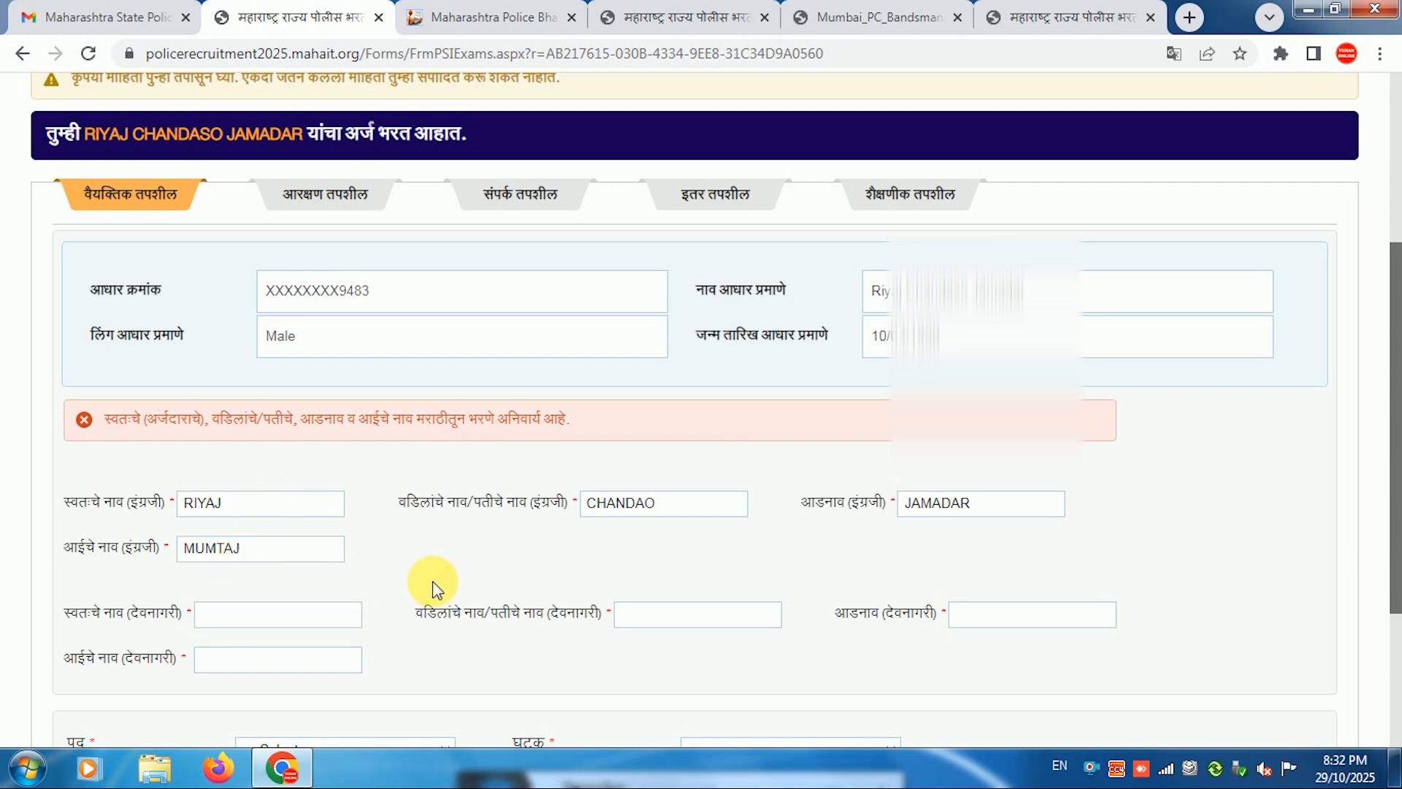
- Enter the same four names in Devanagari
left_click(280, 622)
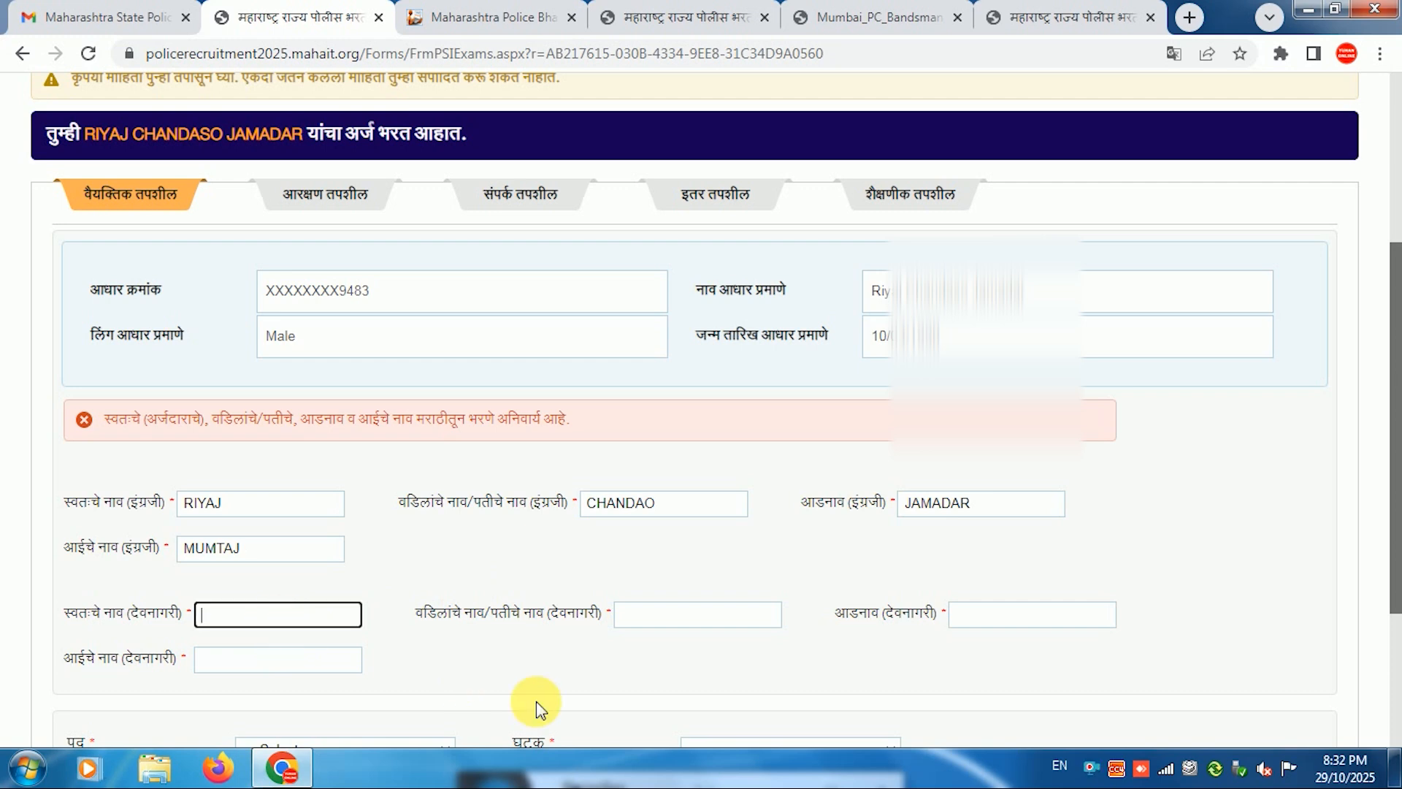
key("Tab")
key("Tab")
key("Tab")
type("मुमताज")
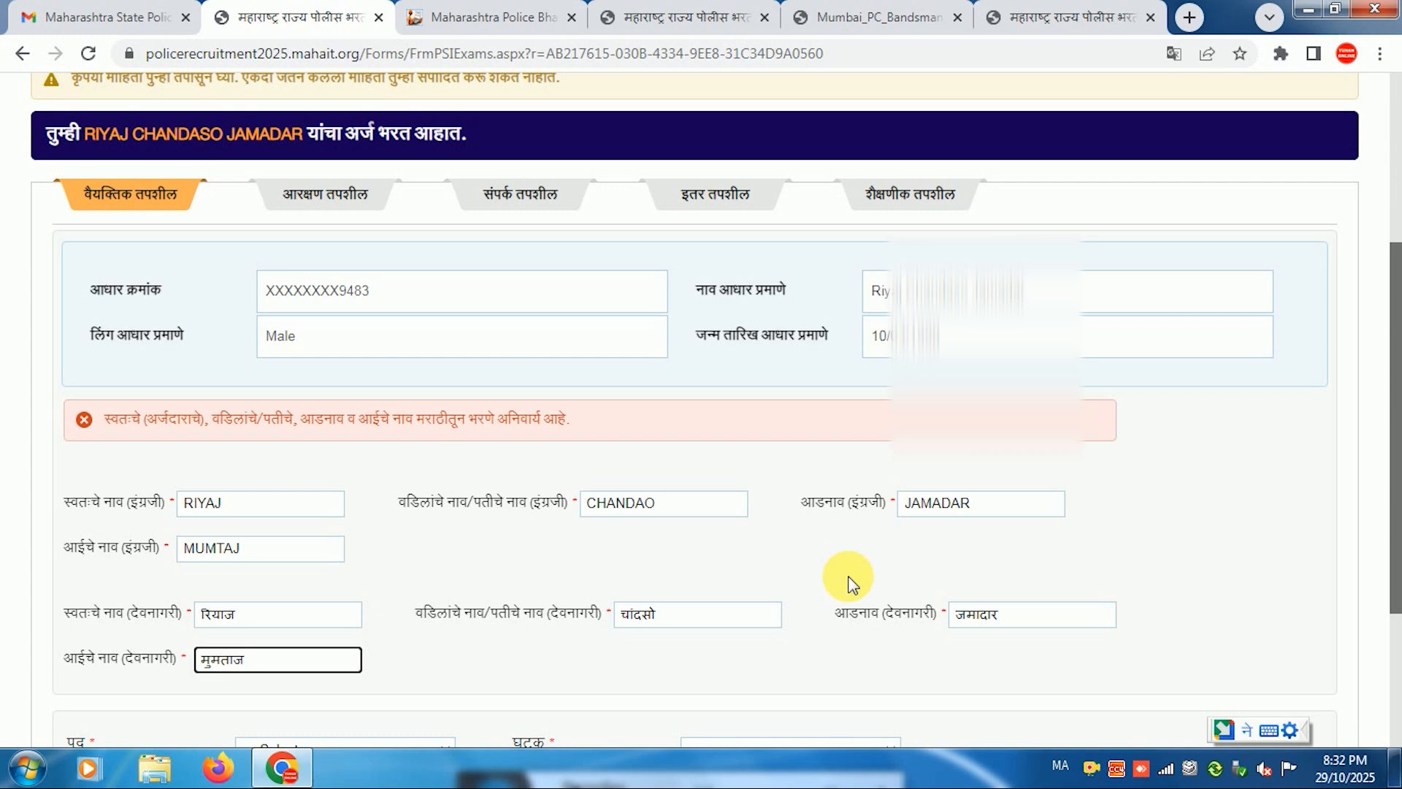
scroll(850, 584, "down", 3)
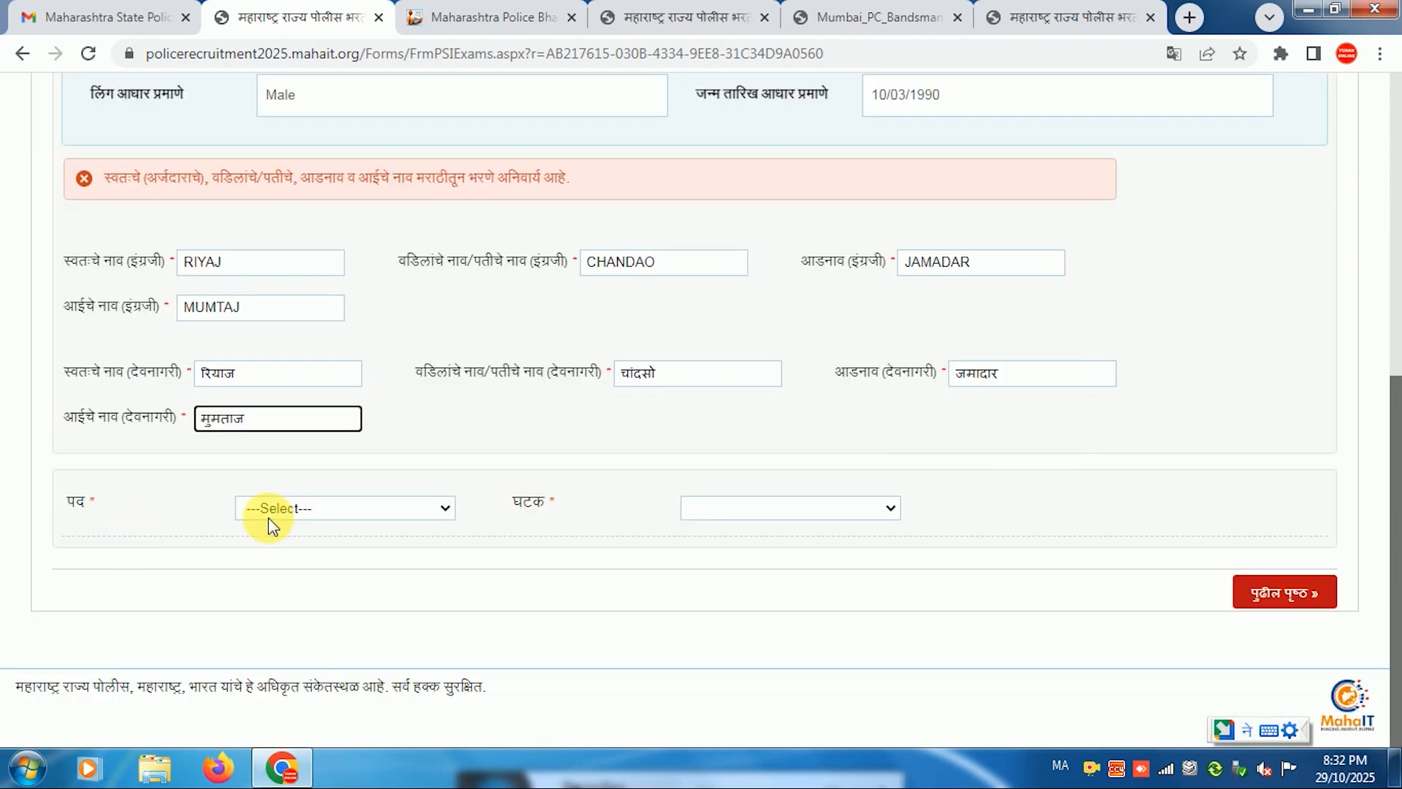
- Choose Police Constable as post and CP, Mumbai as unit, then go to the next page
left_click(310, 512)
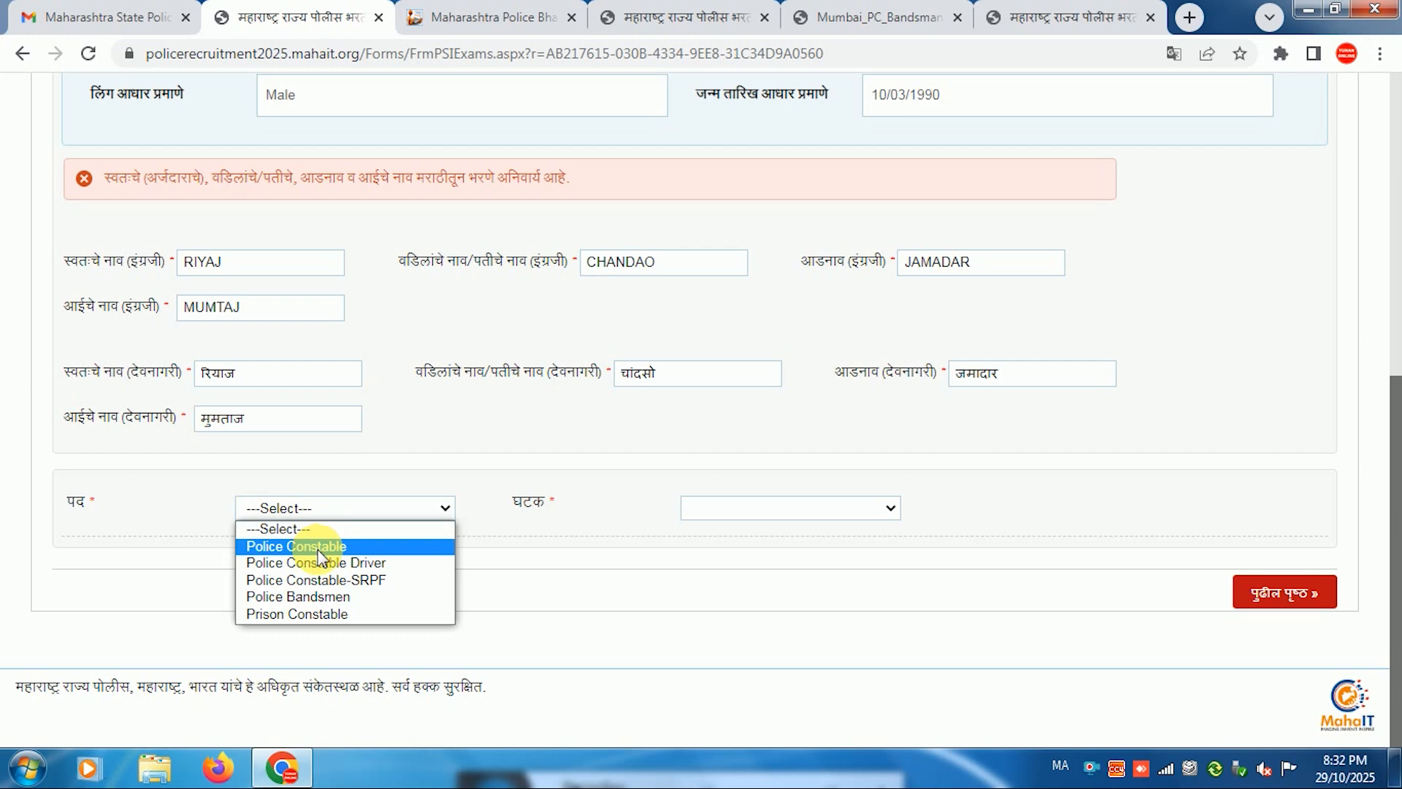
left_click(320, 549)
left_click(795, 511)
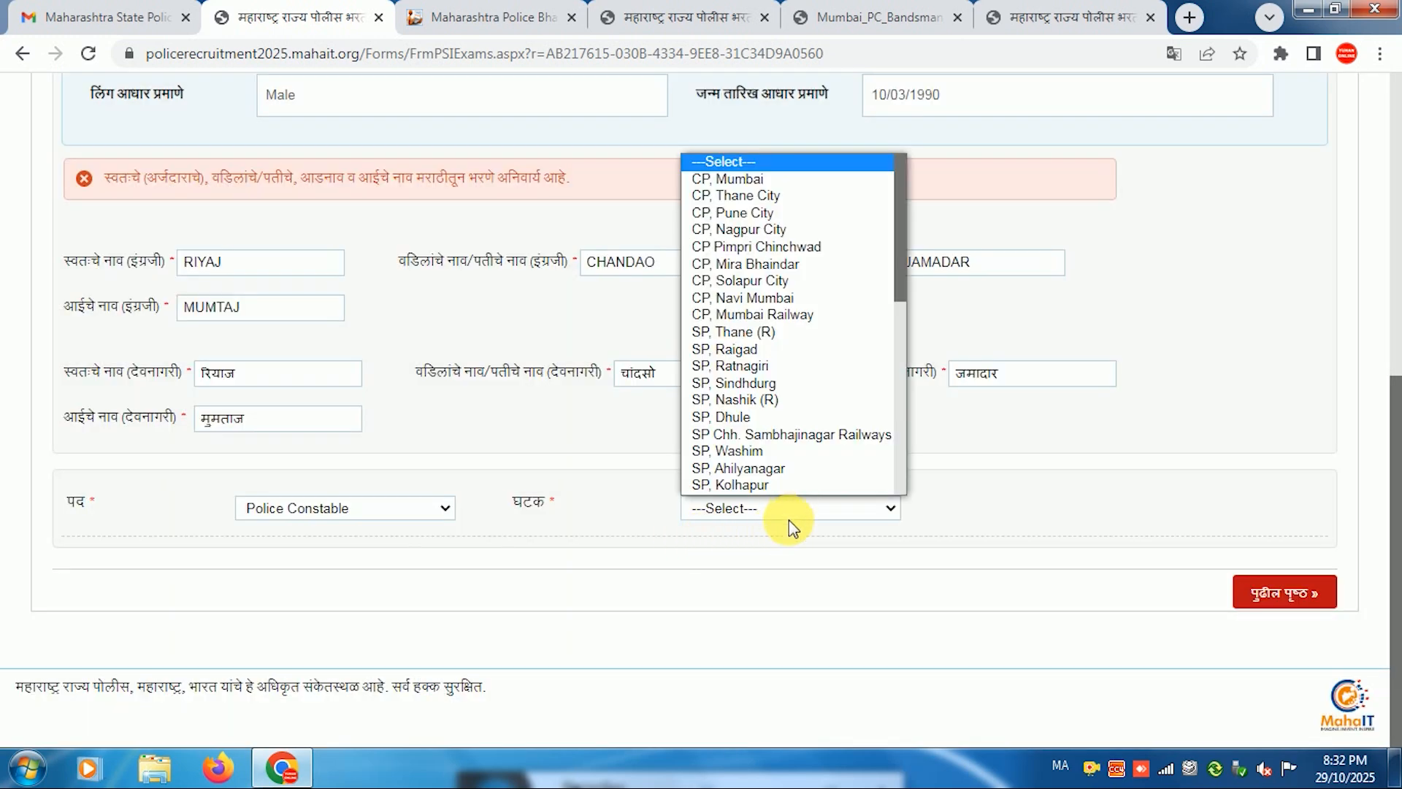
left_click(769, 165)
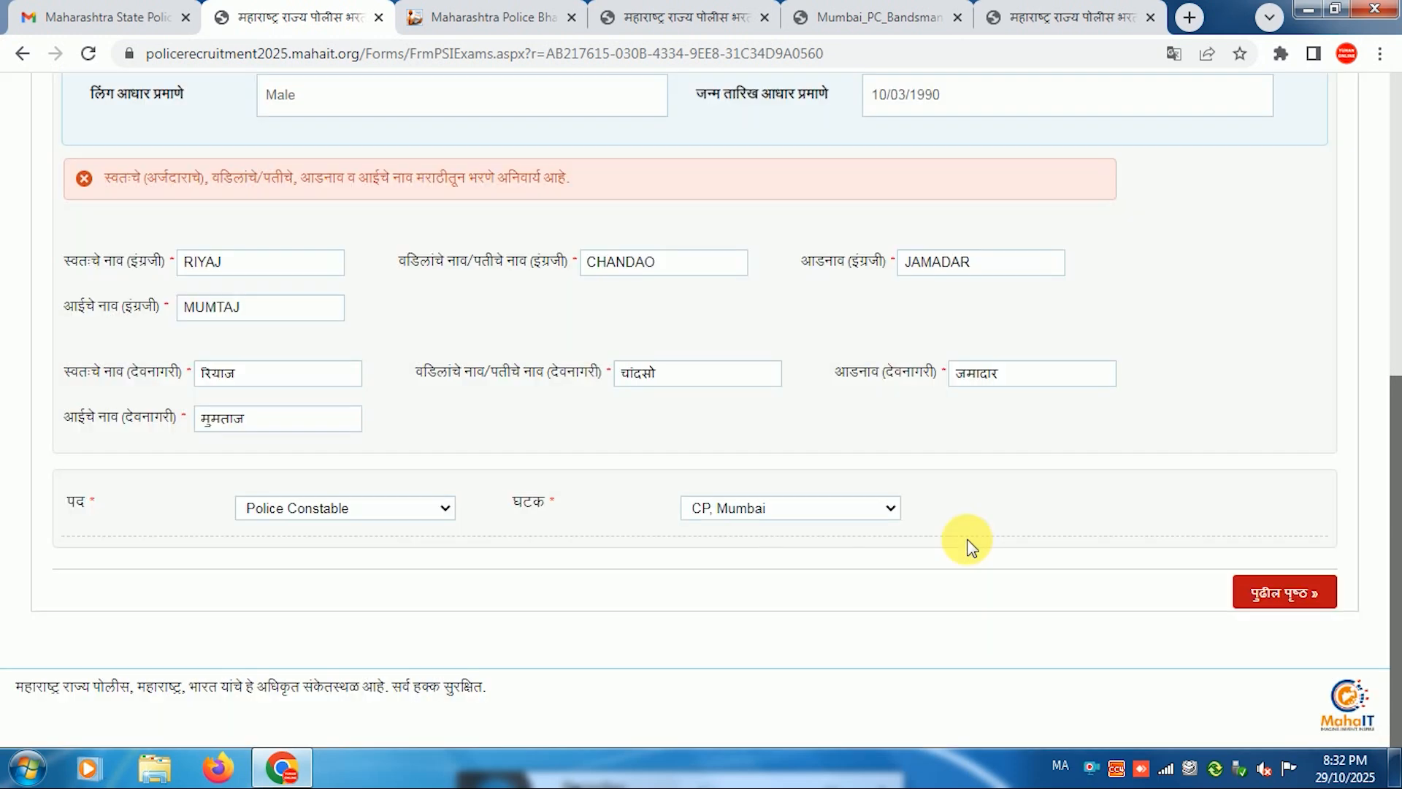
left_click(1272, 606)
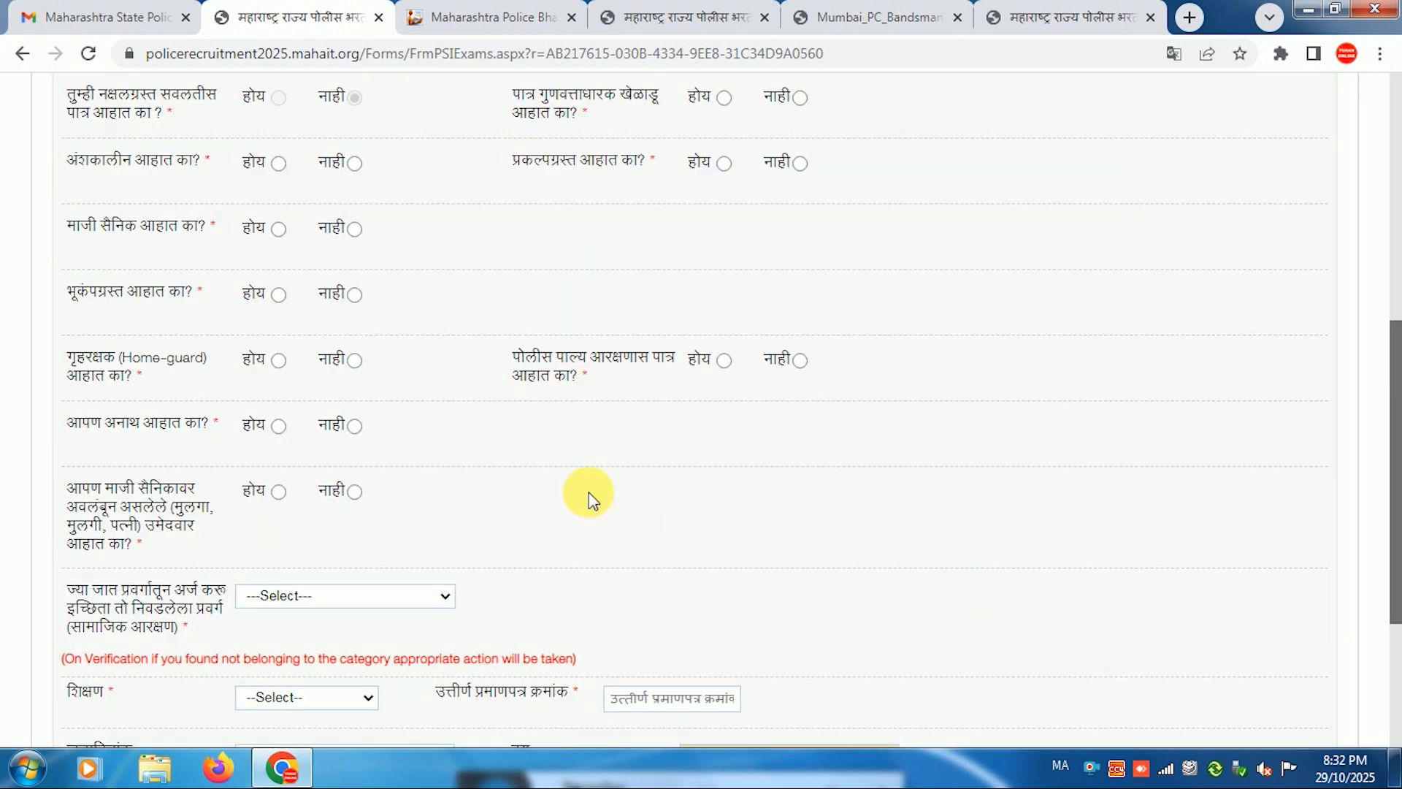
- Answer नाही to all nine reservation questions, from part-time through police ward
scroll(589, 490, "down", 5)
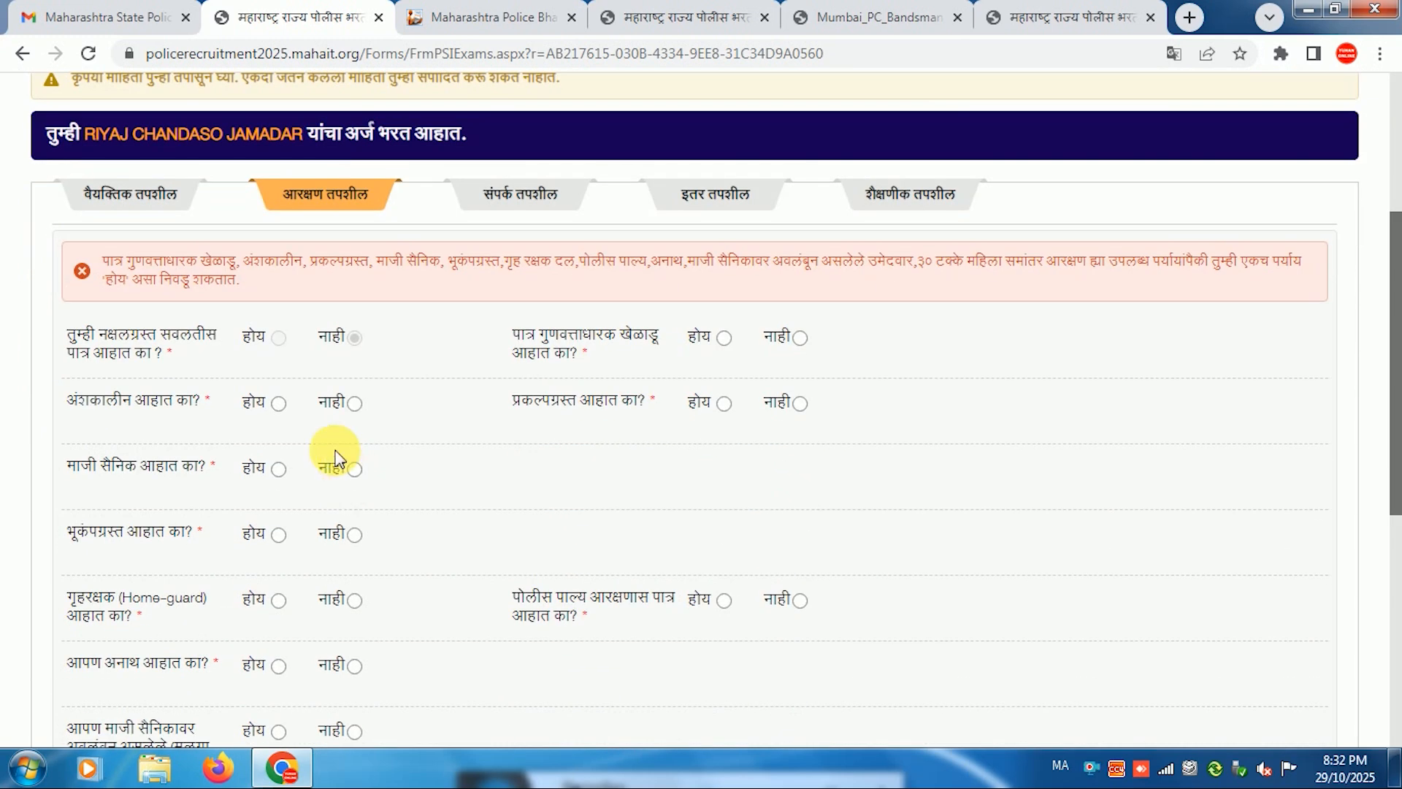
scroll(335, 448, "down", 1)
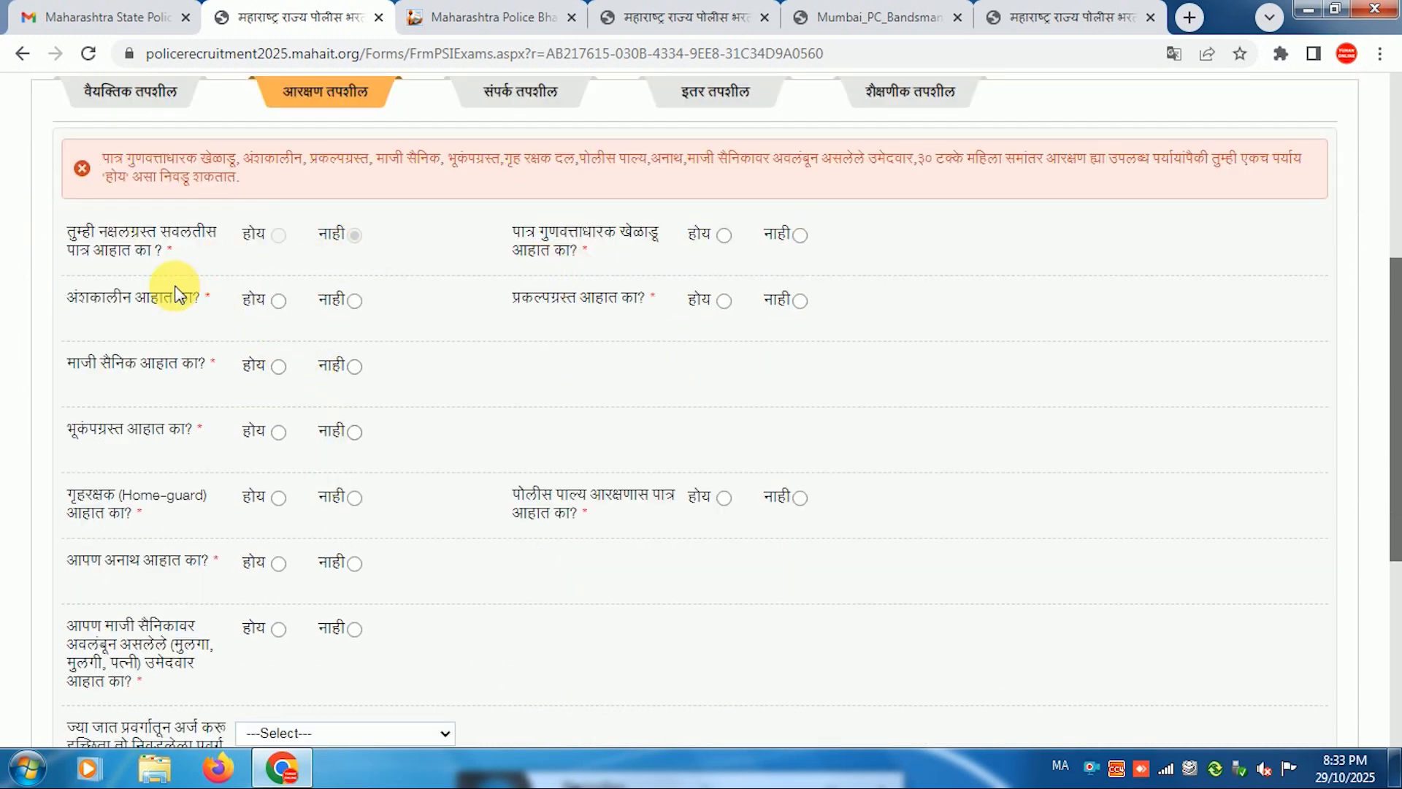
left_click(355, 300)
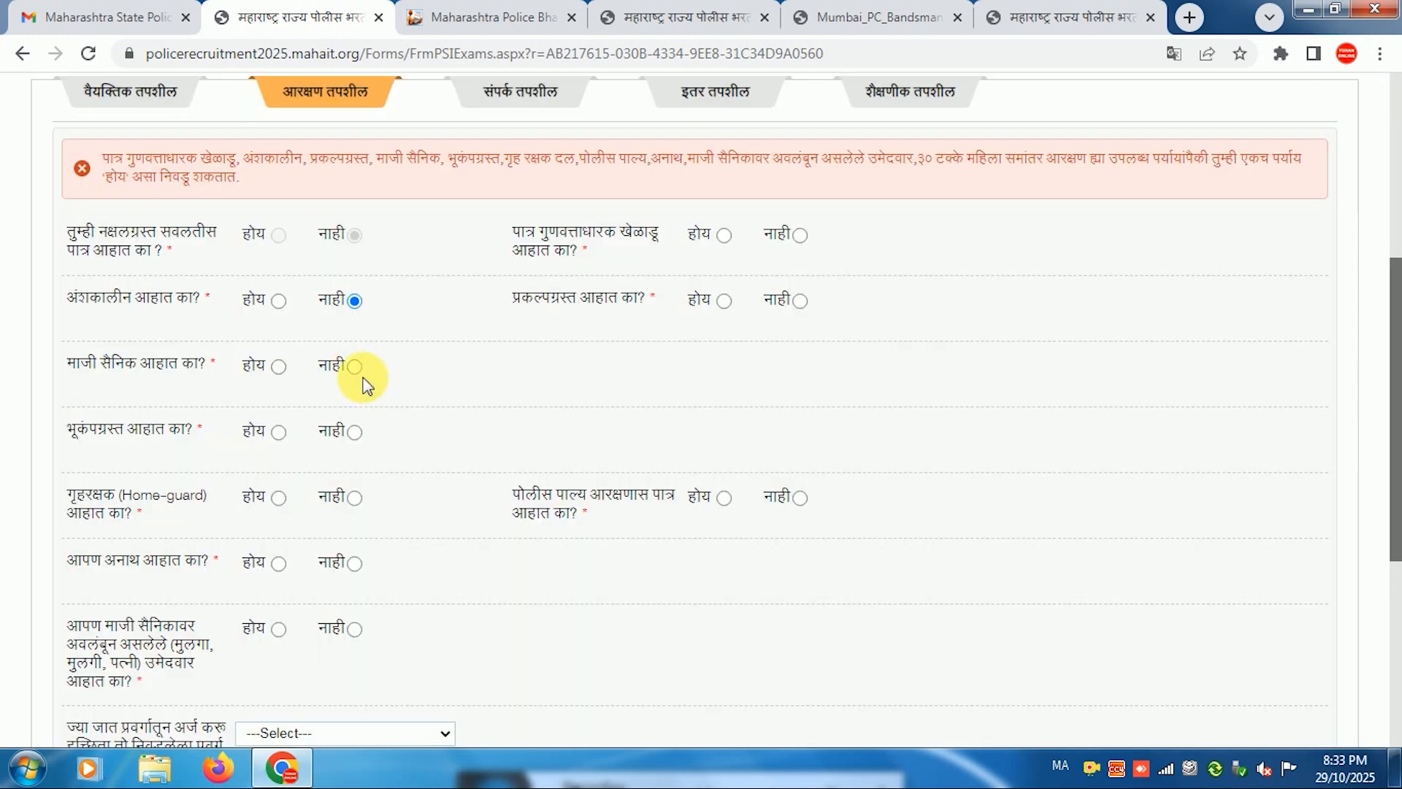
left_click(355, 367)
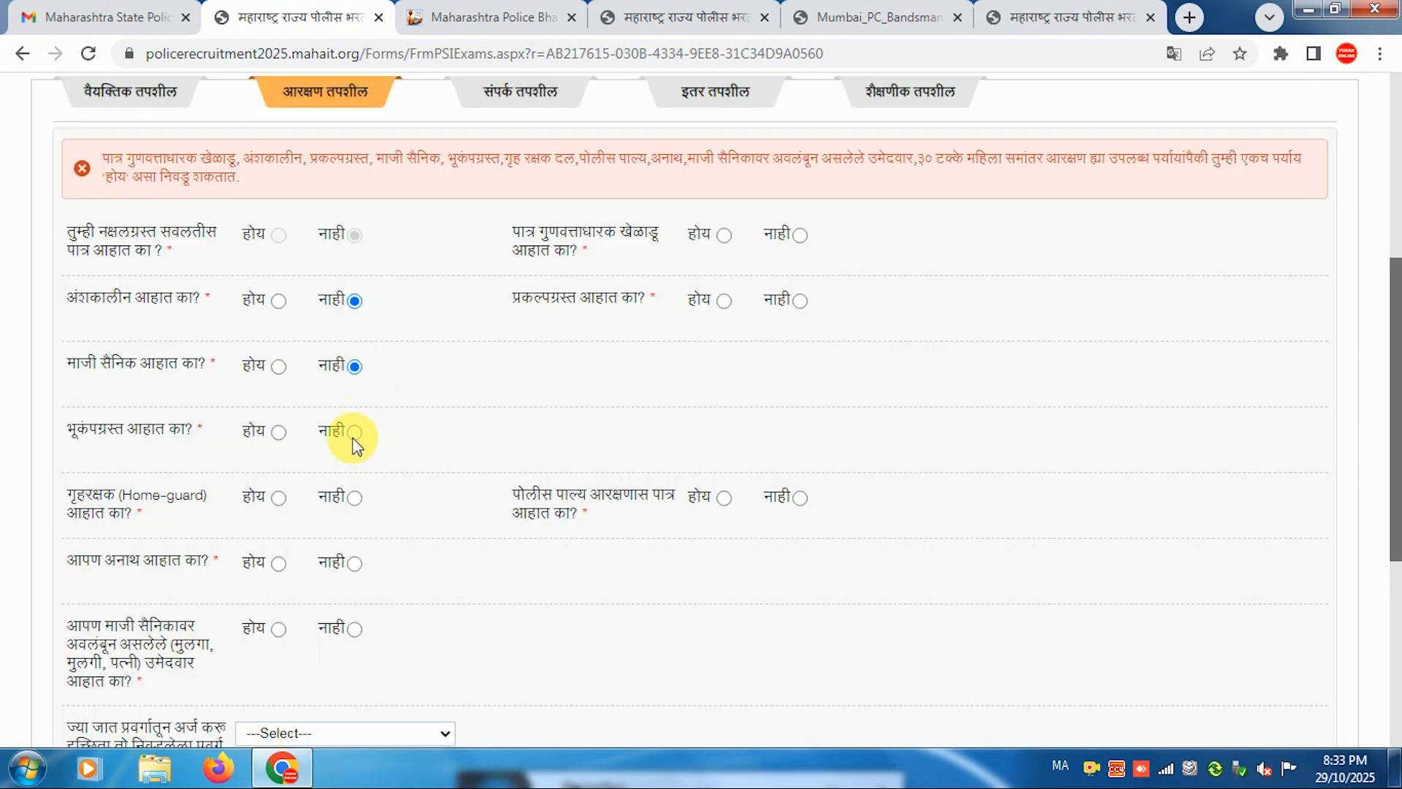
left_click(353, 433)
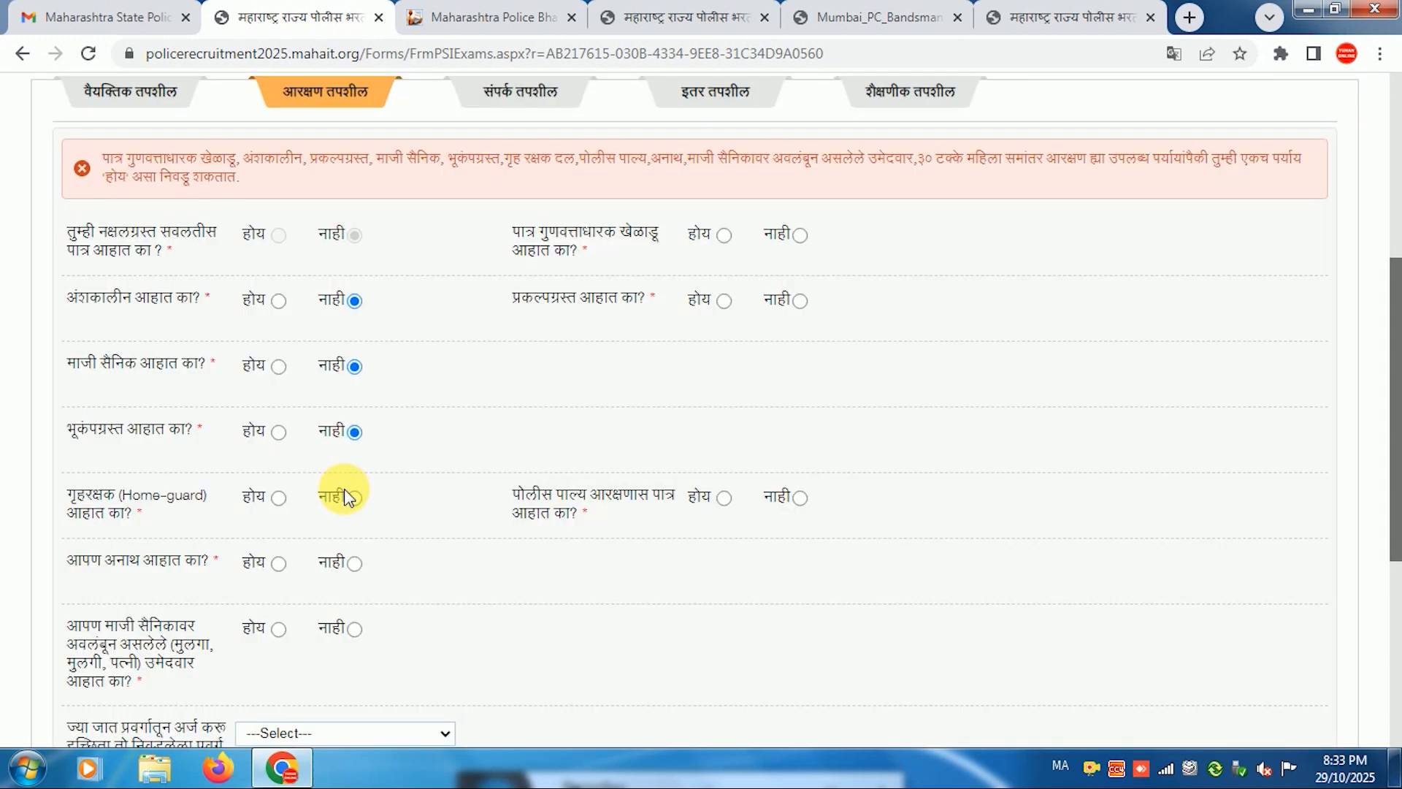
left_click(351, 499)
left_click(354, 564)
left_click(355, 630)
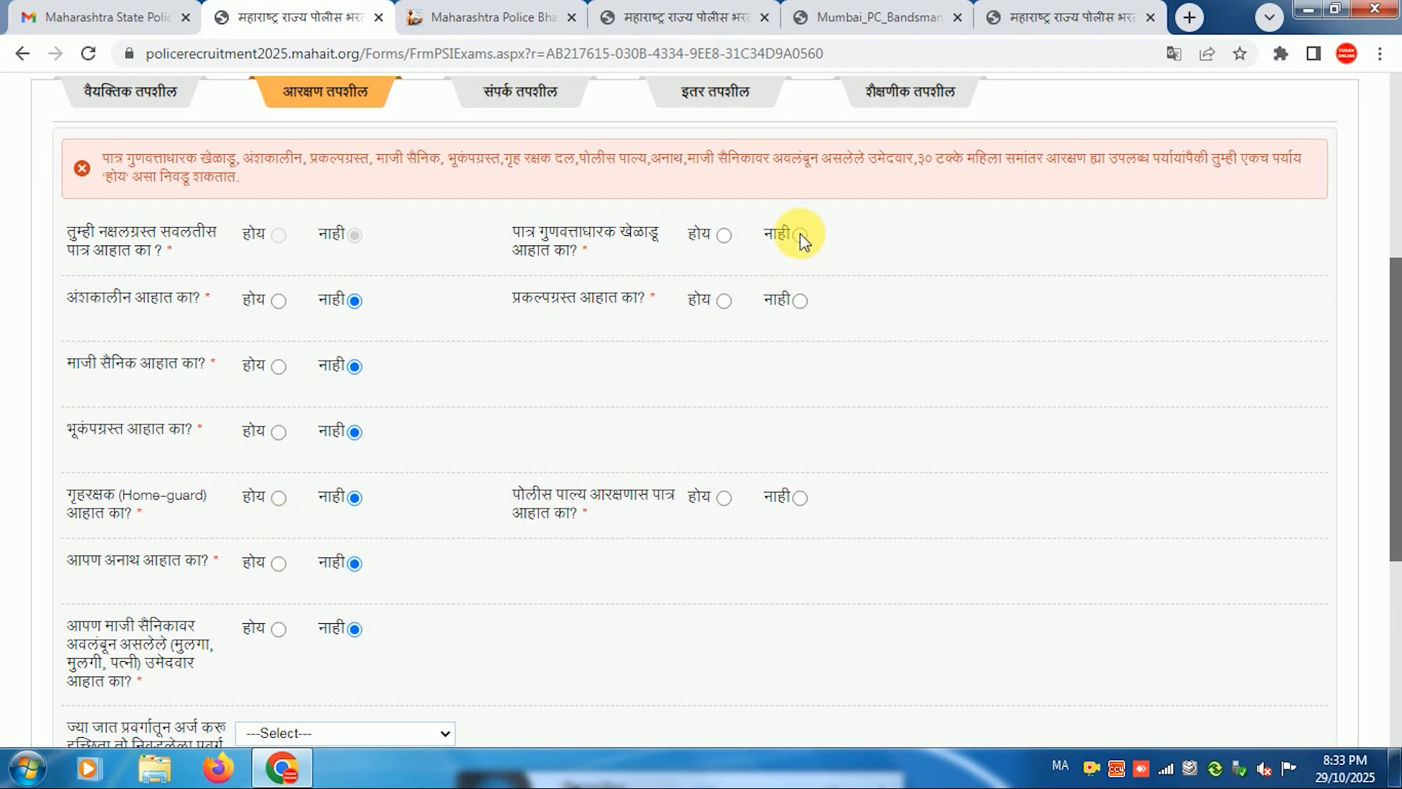
left_click(800, 234)
left_click(801, 301)
left_click(798, 499)
- Set caste category OBC with the saved certificate number, dated 18/07/2013
scroll(176, 358, "down", 5)
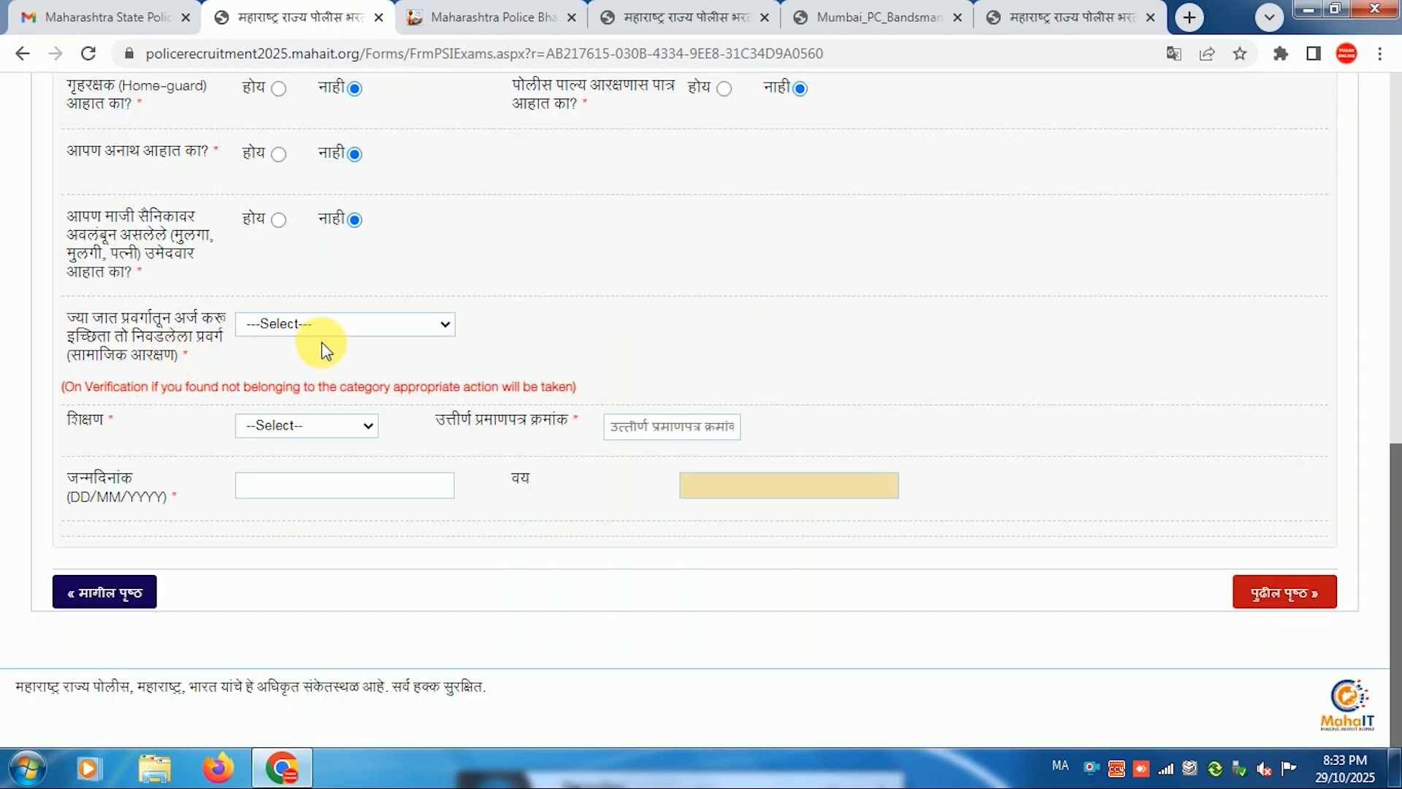
left_click(336, 324)
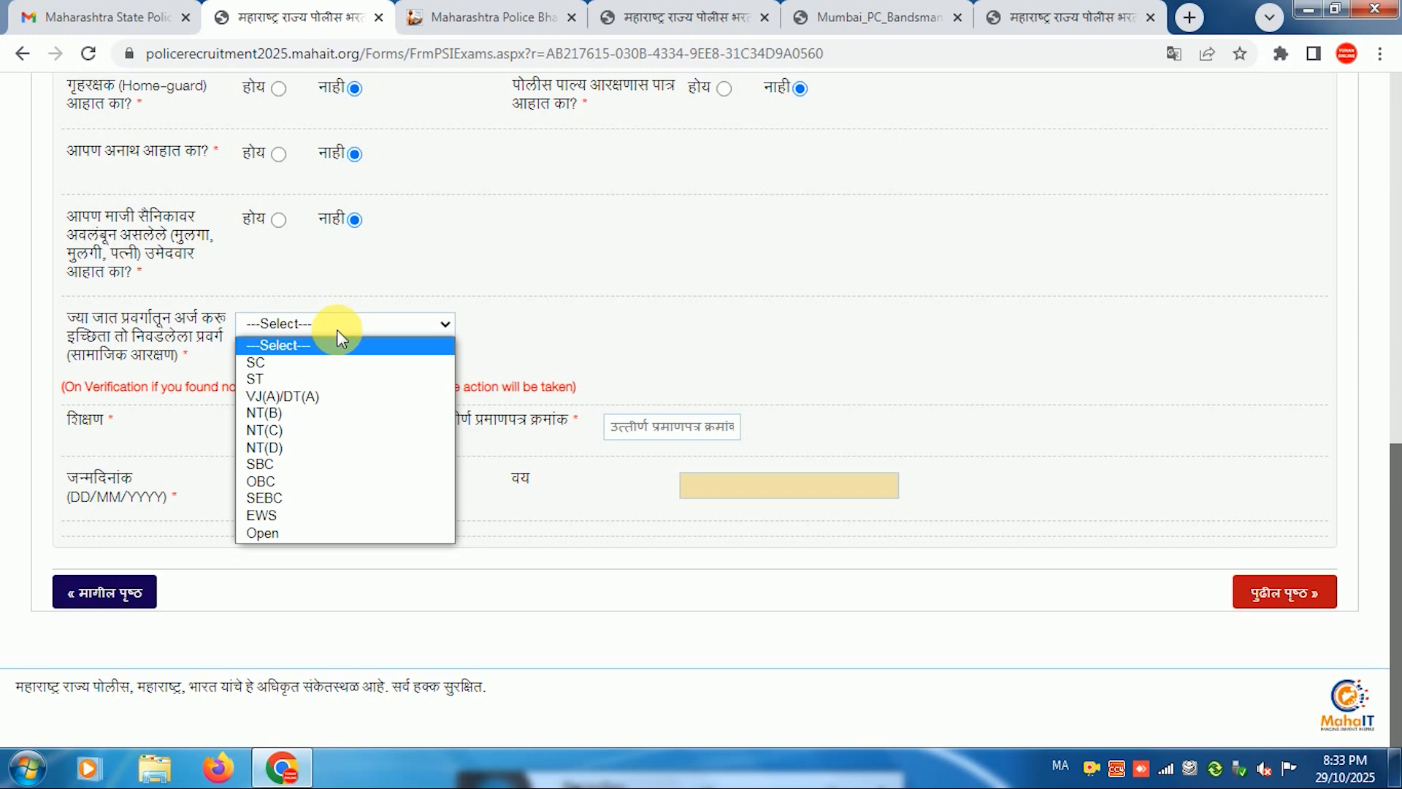
left_click(325, 480)
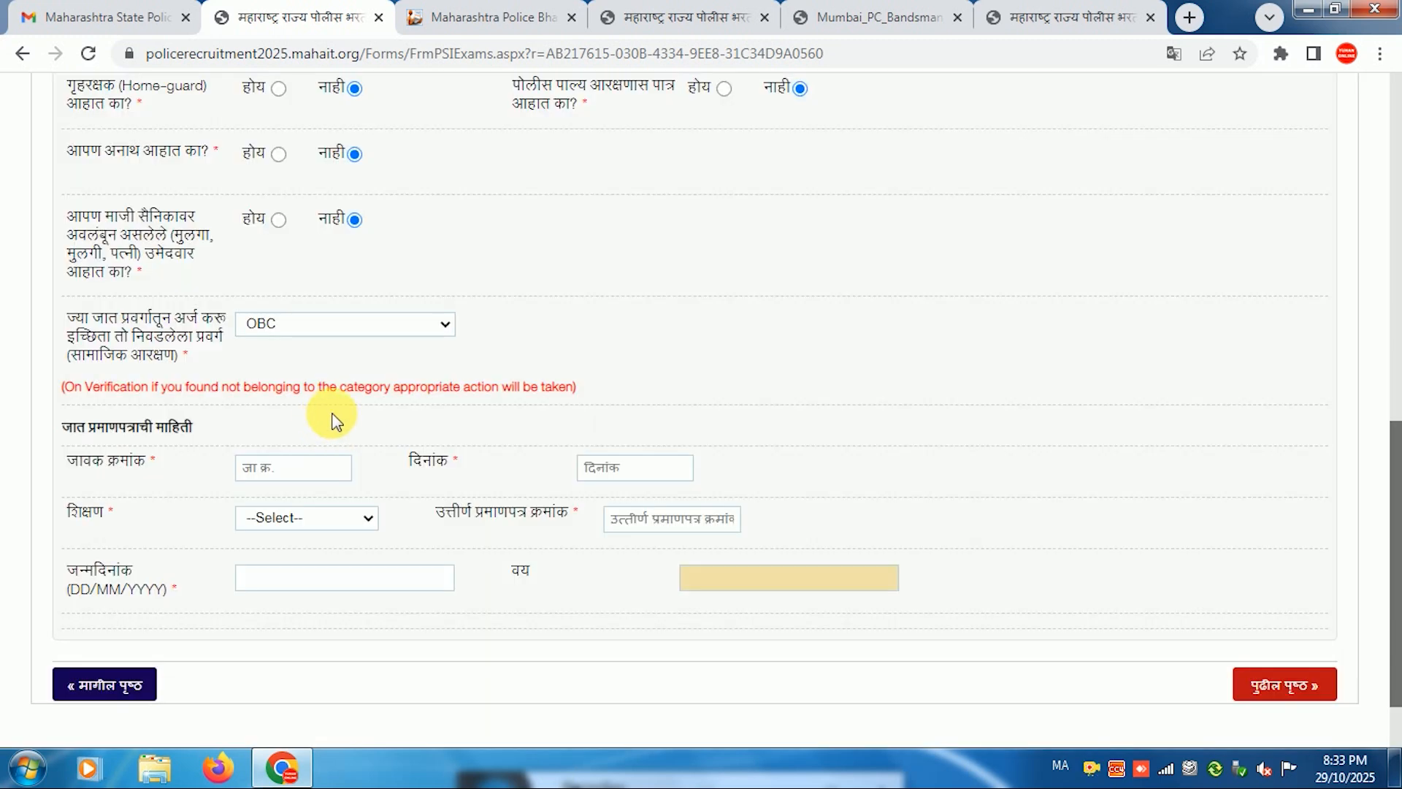
left_click(291, 468)
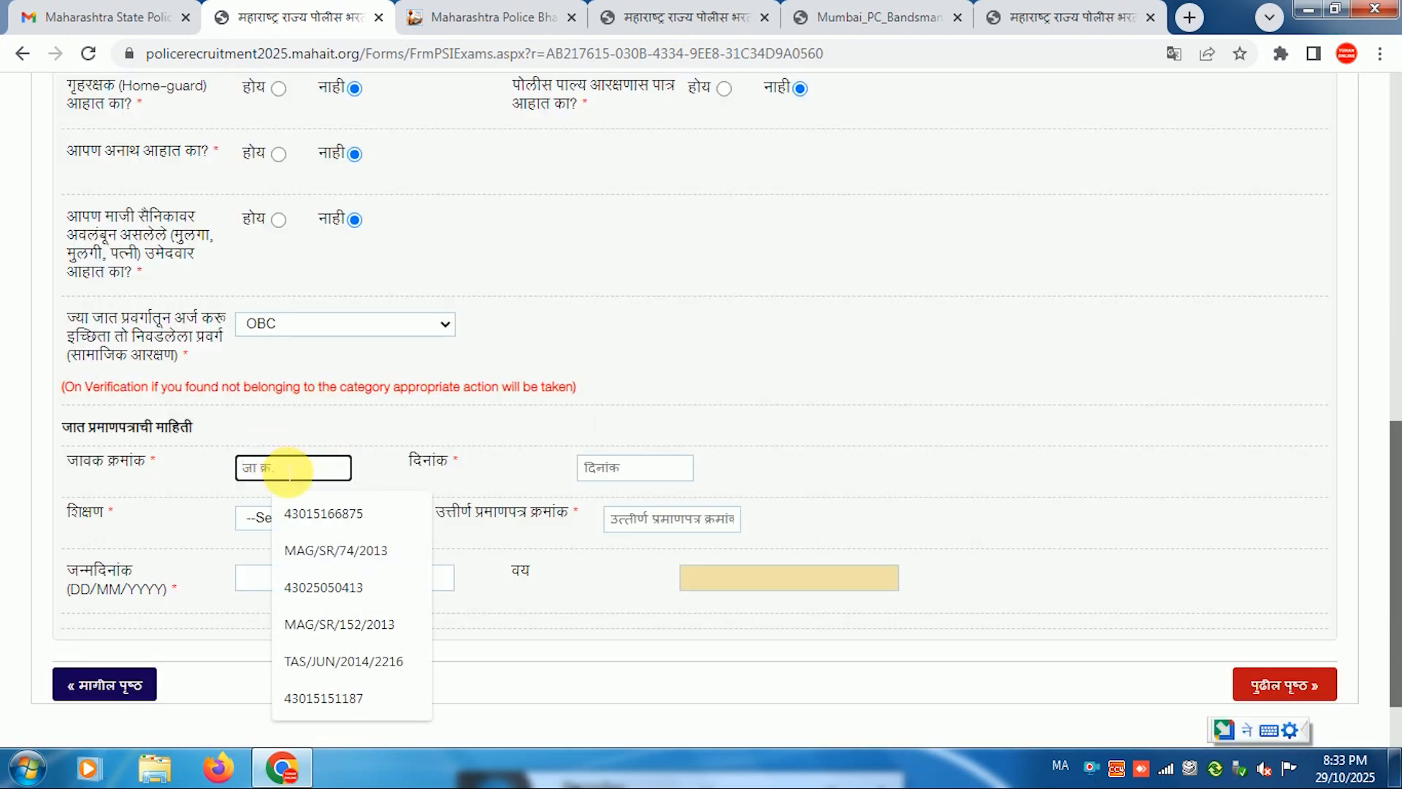
left_click(350, 552)
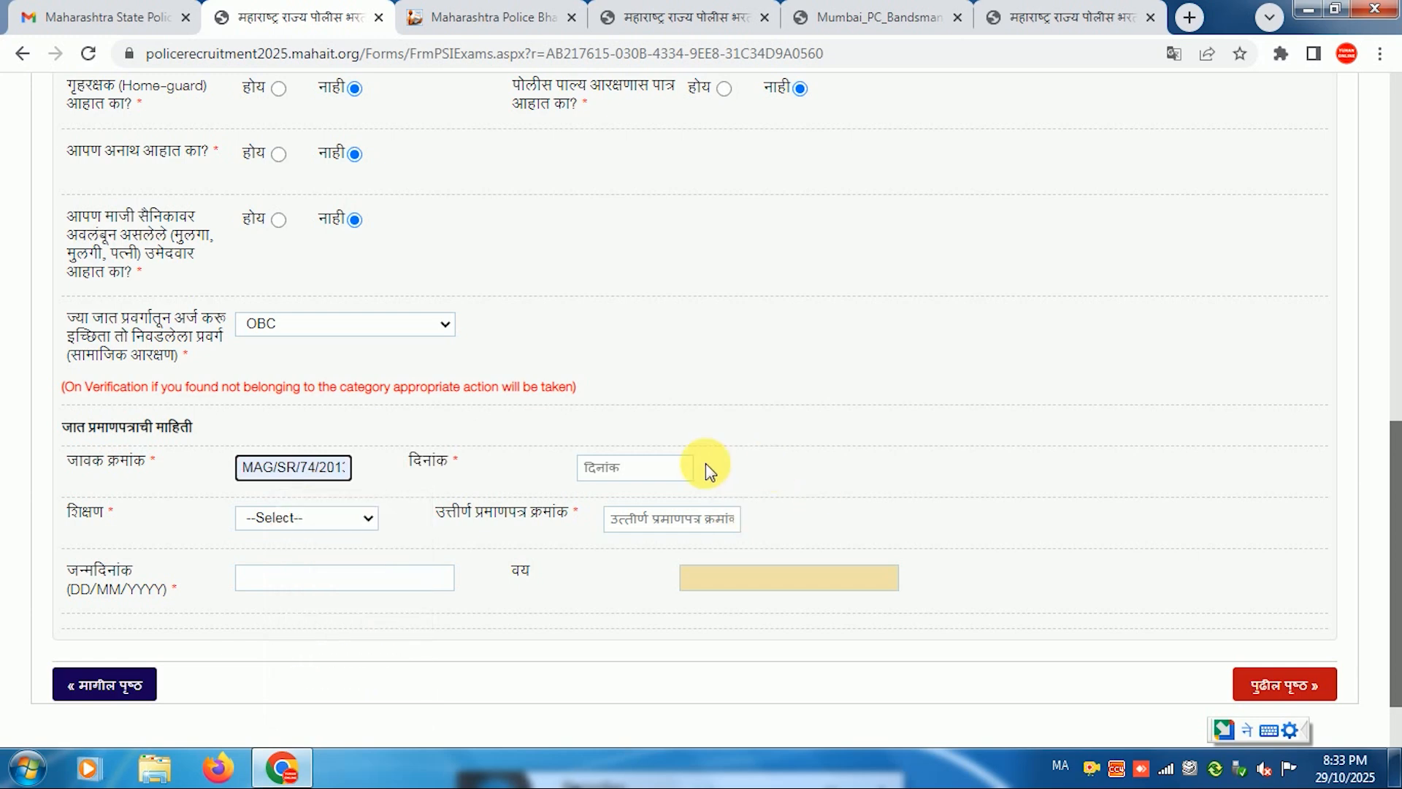
left_click(670, 468)
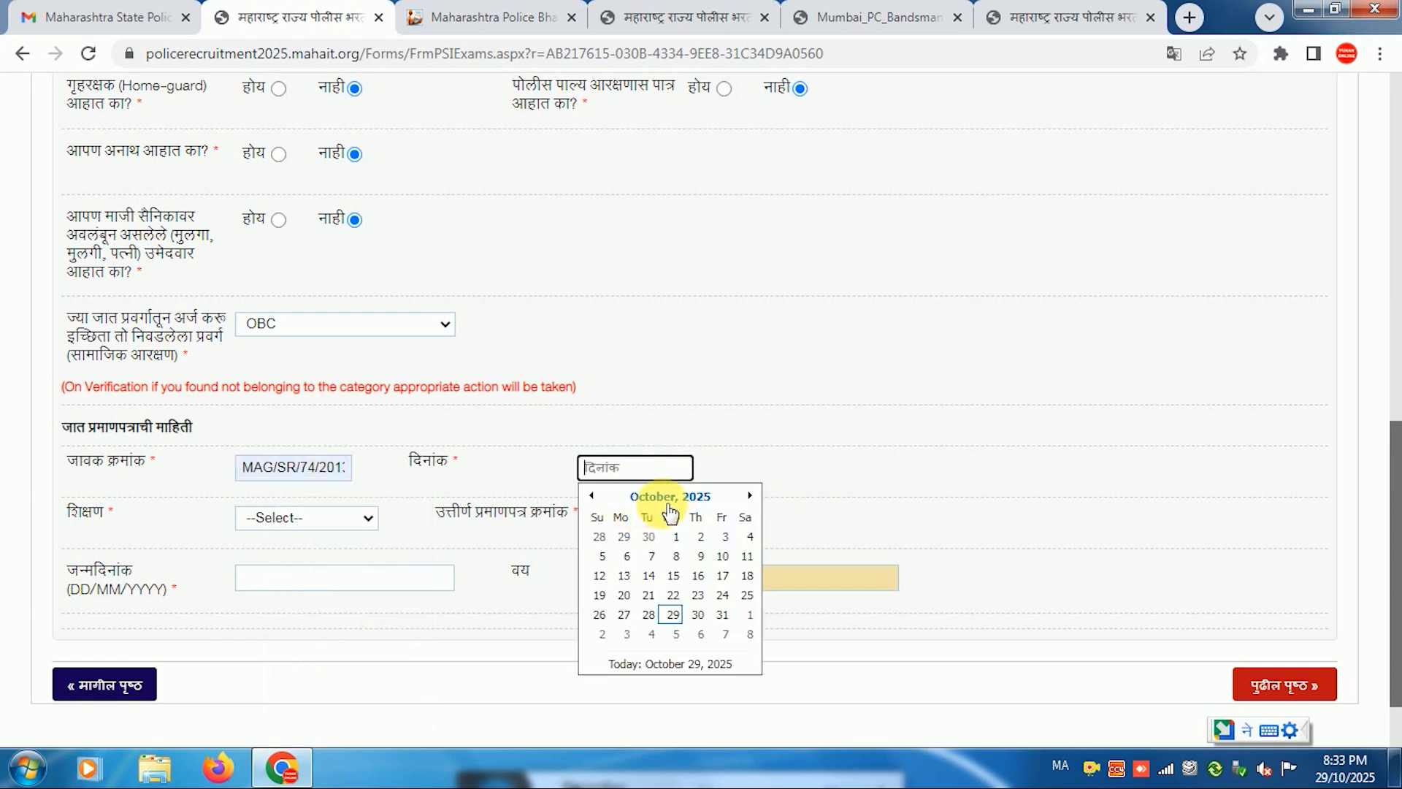
left_click(700, 574)
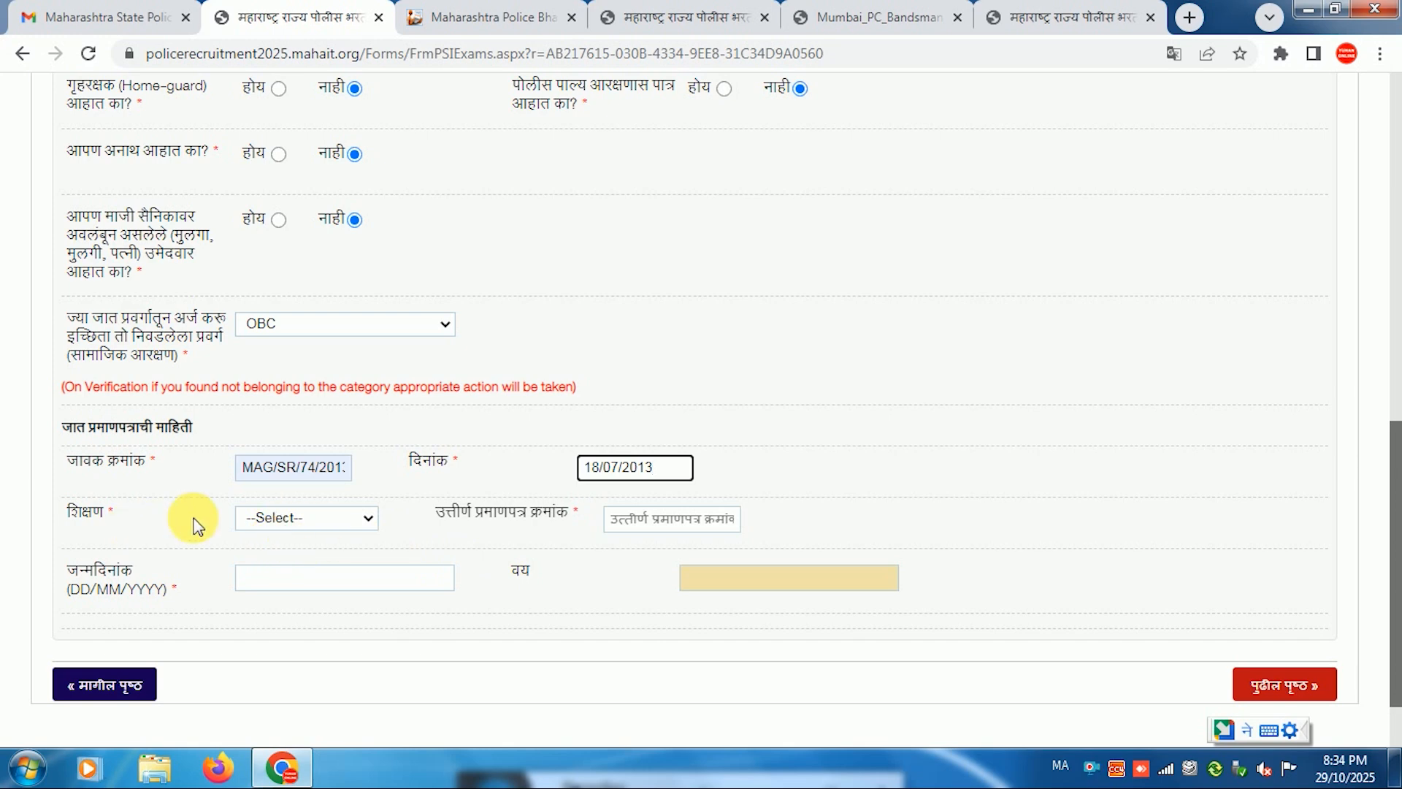
- Choose 12th education, enter the passing certificate number and date of birth, then continue
left_click(326, 528)
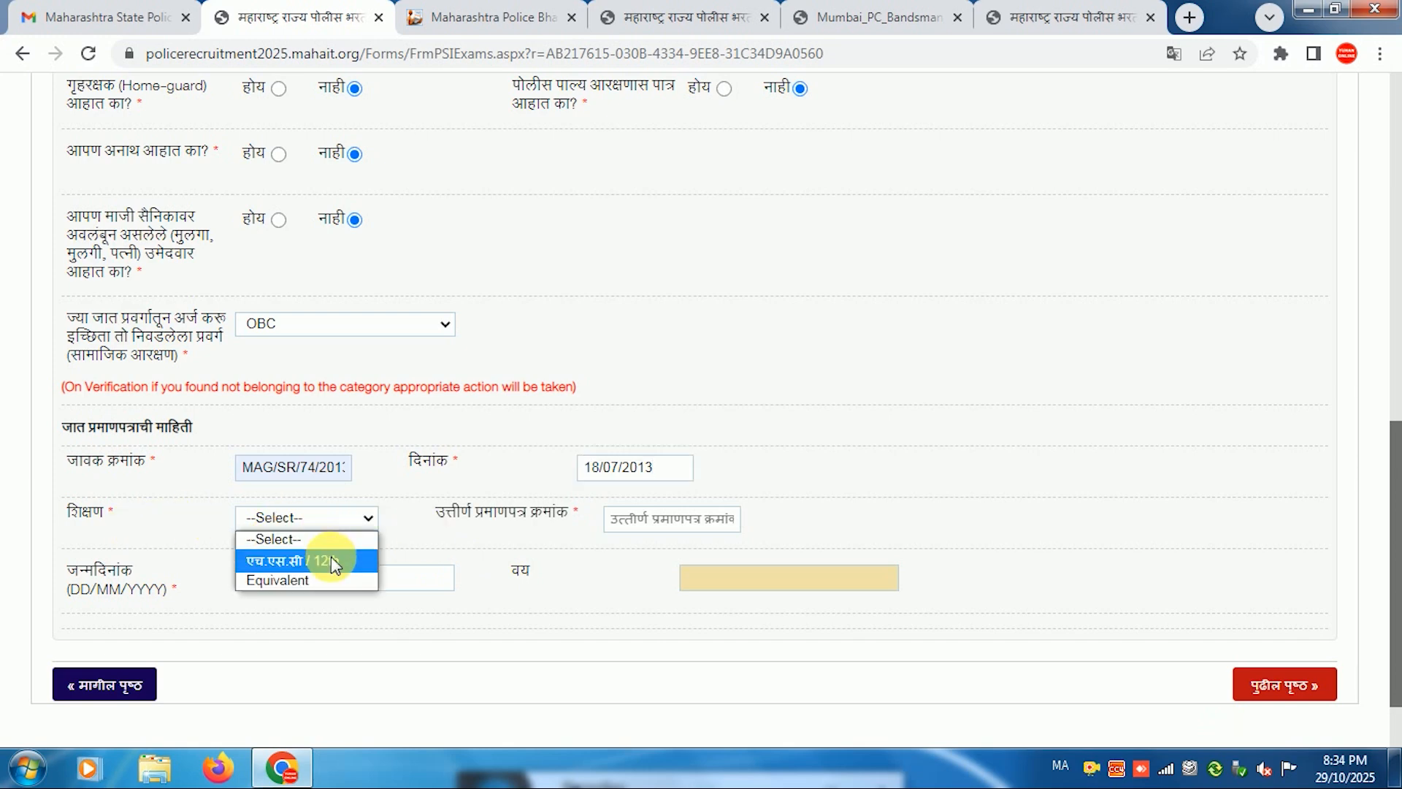
left_click(331, 560)
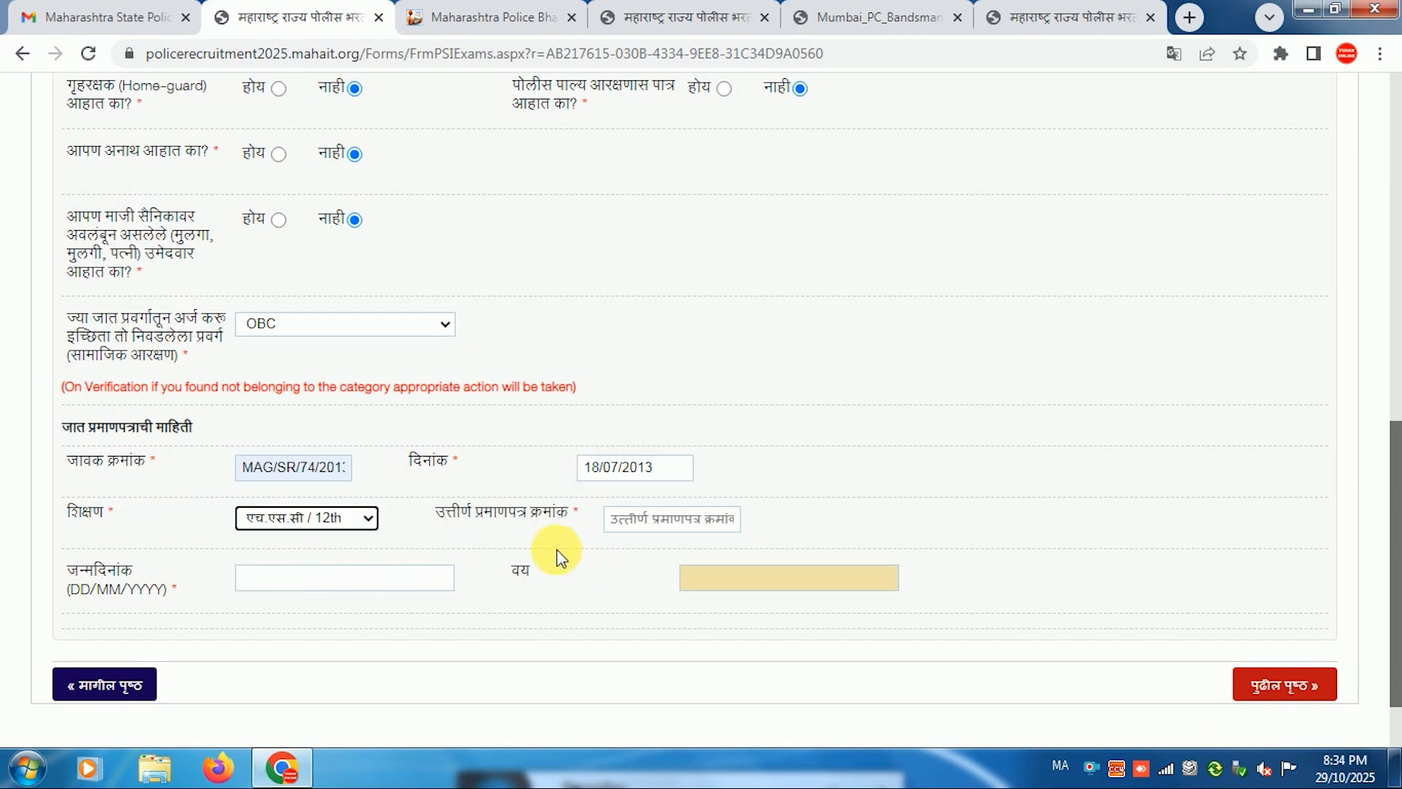
left_click(679, 532)
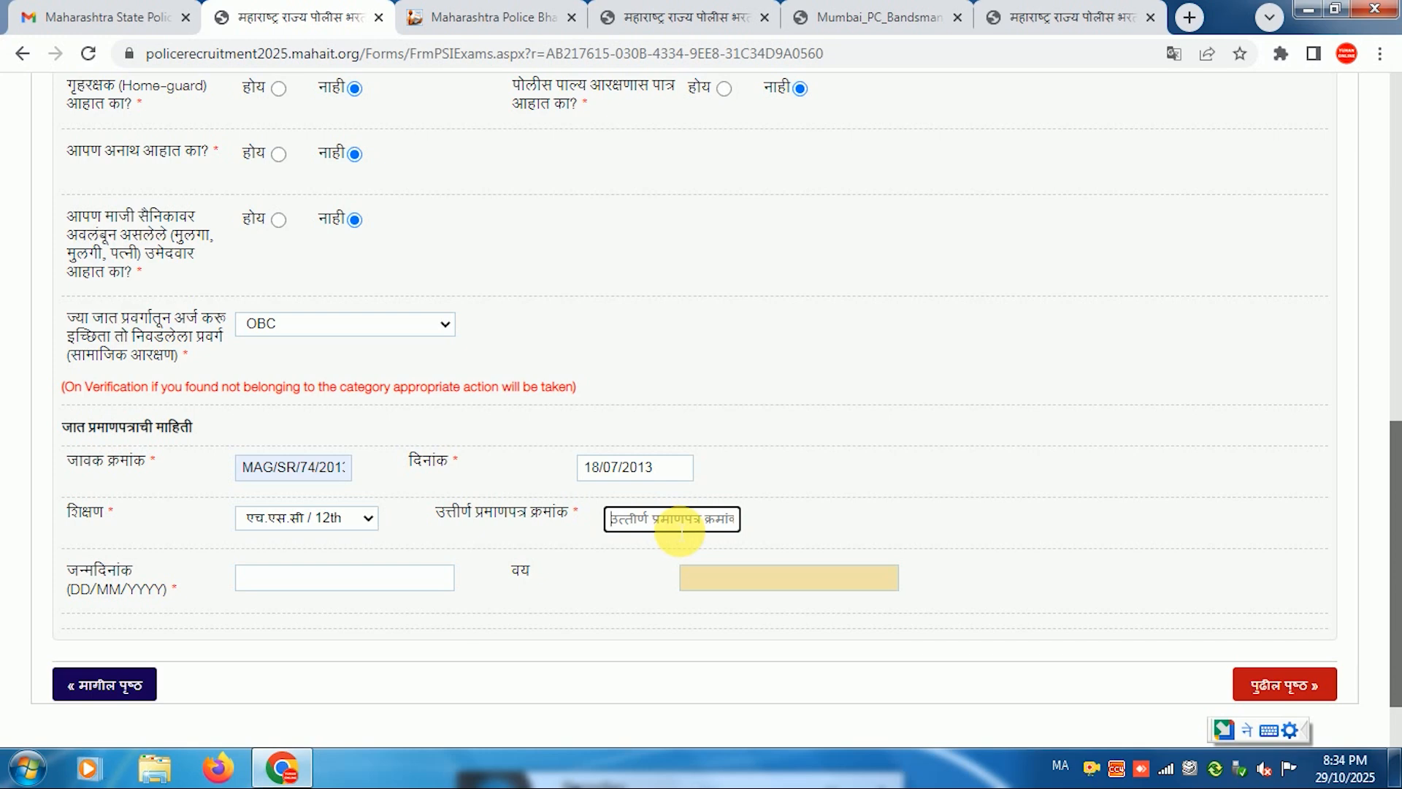
scroll(657, 557, "down", 3)
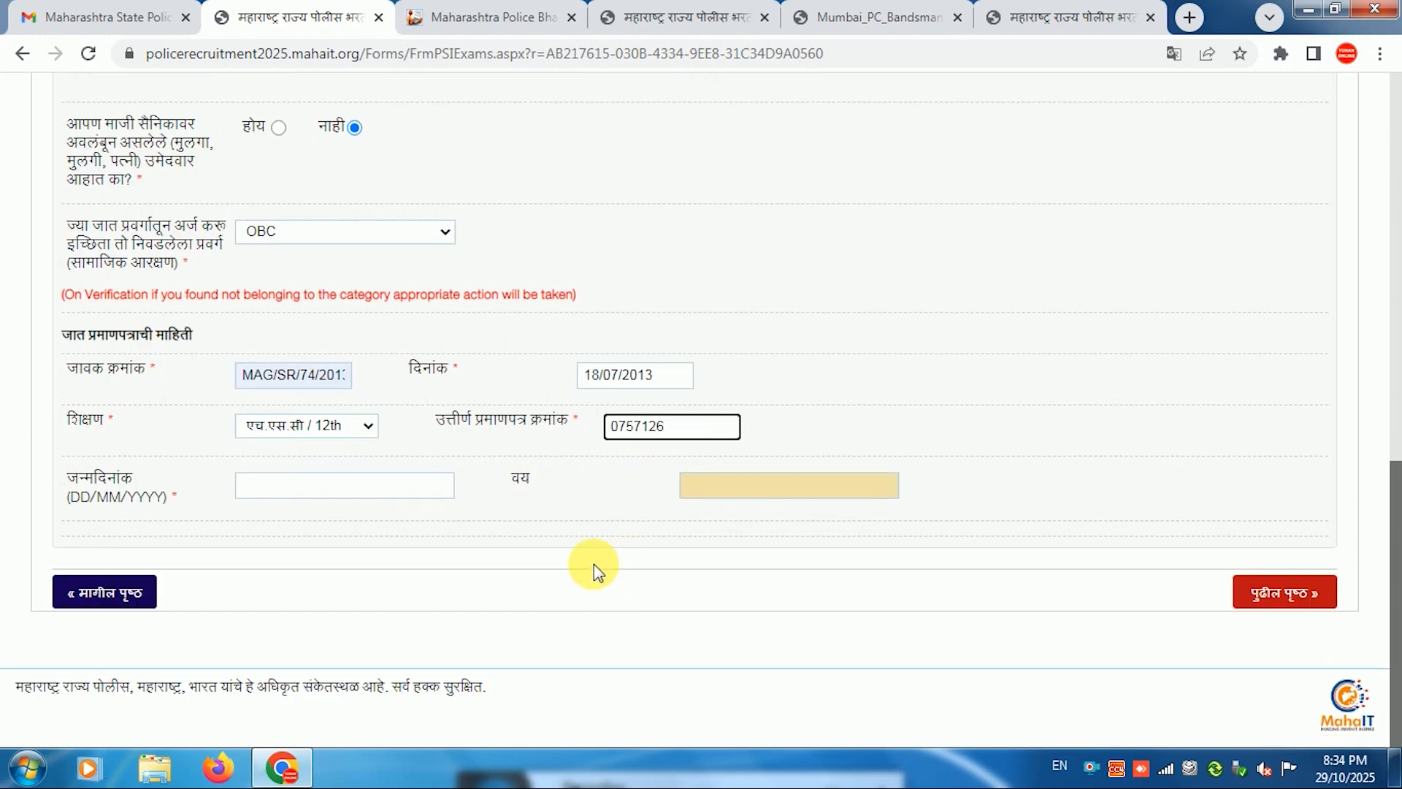
left_click(329, 498)
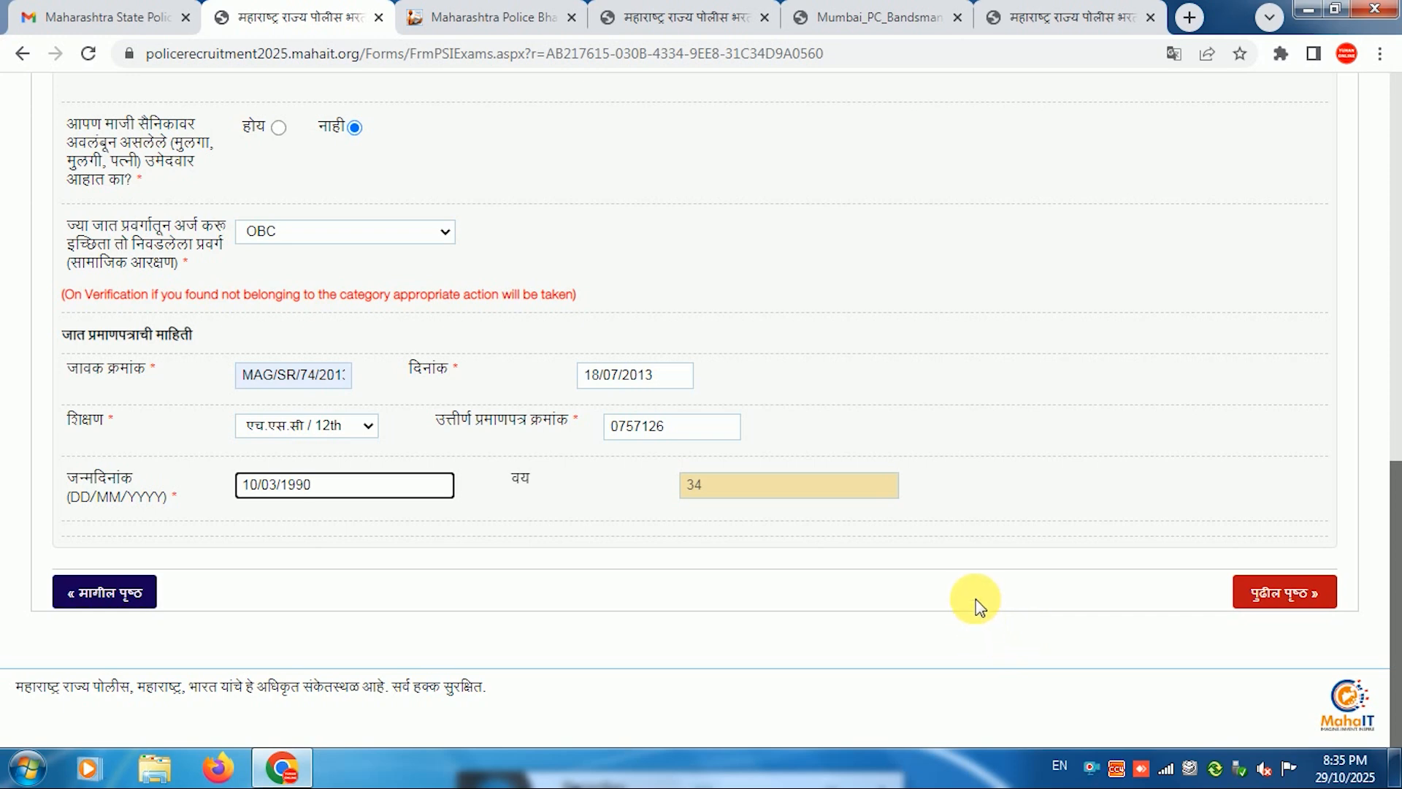
left_click(1295, 608)
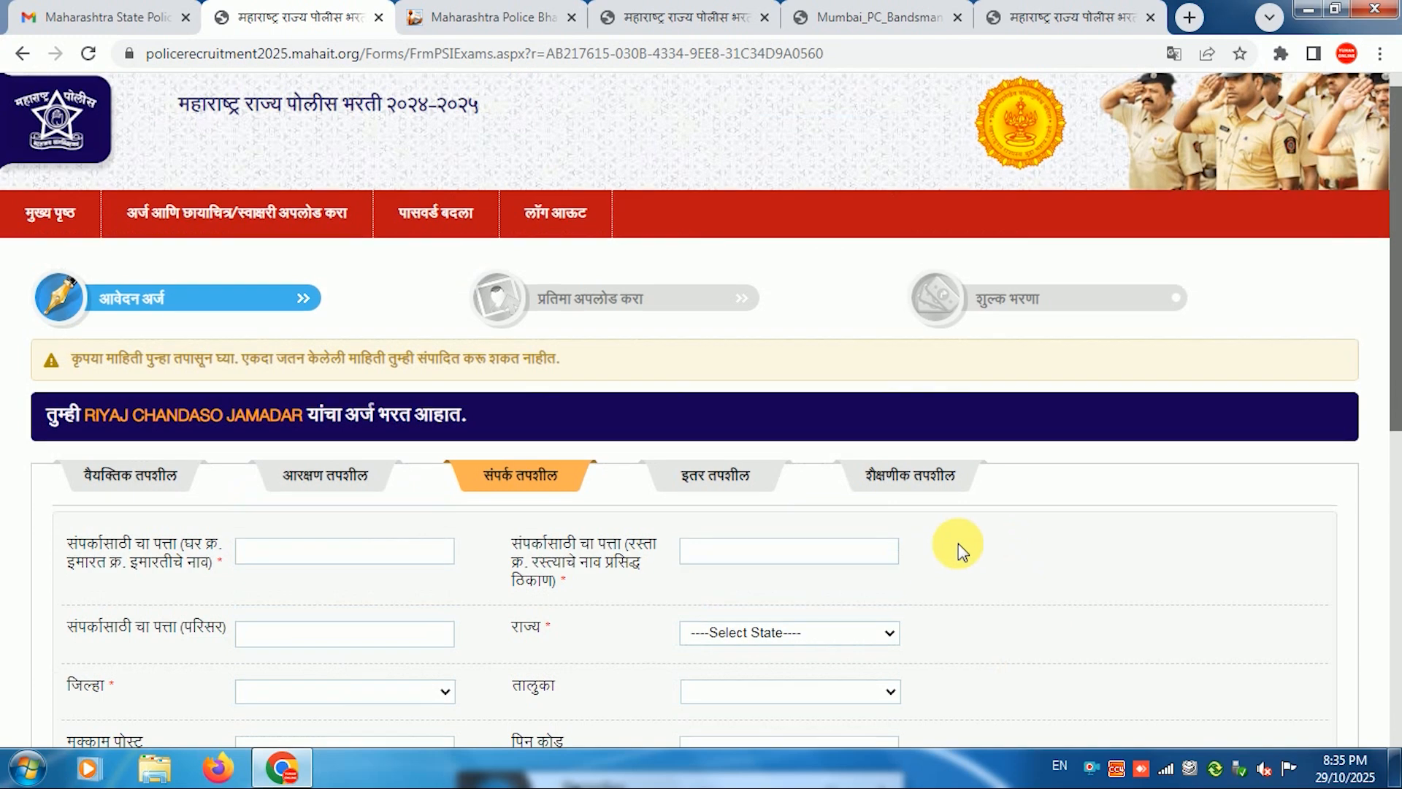
- Use the permanent address as the contact address and continue to Other Details
scroll(480, 519, "down", 1)
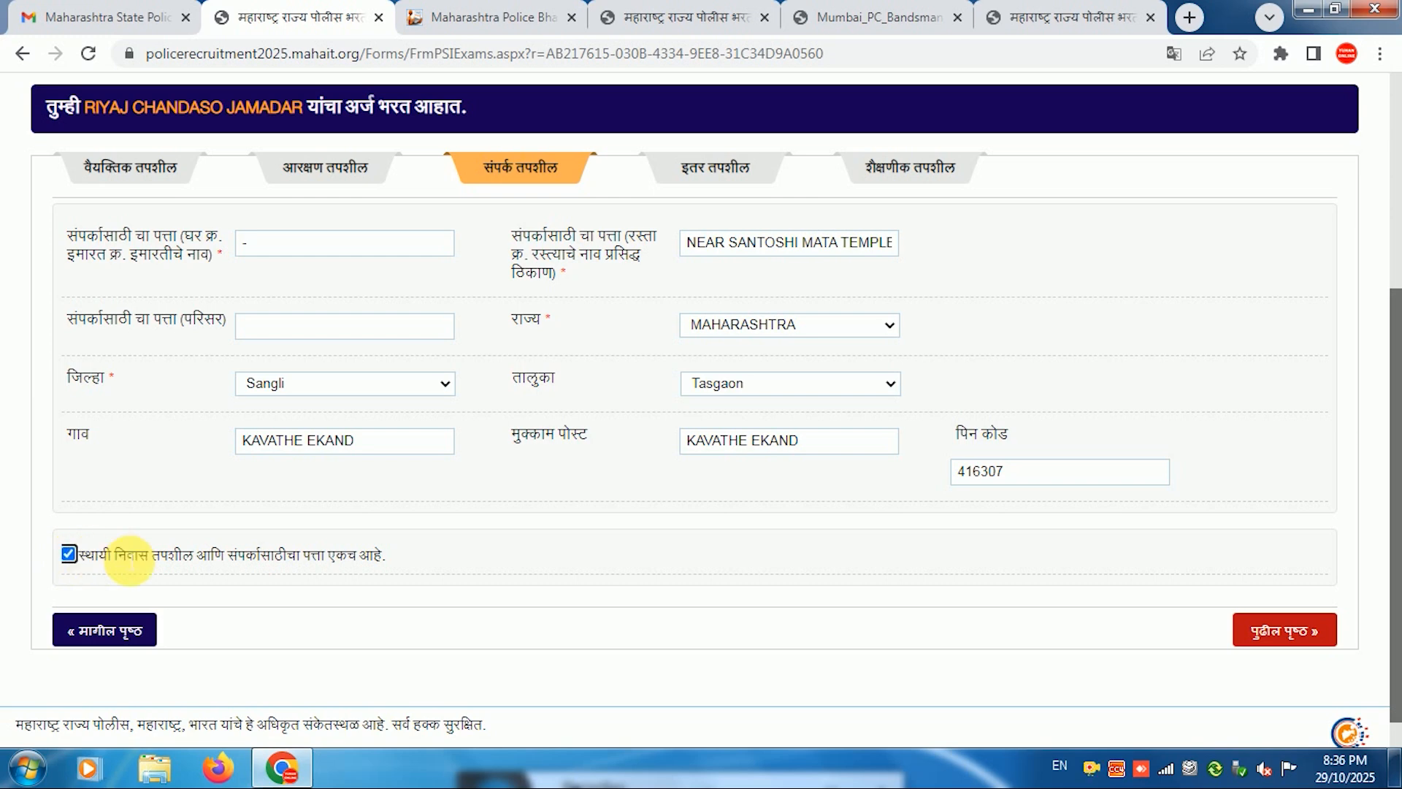
left_click(1281, 638)
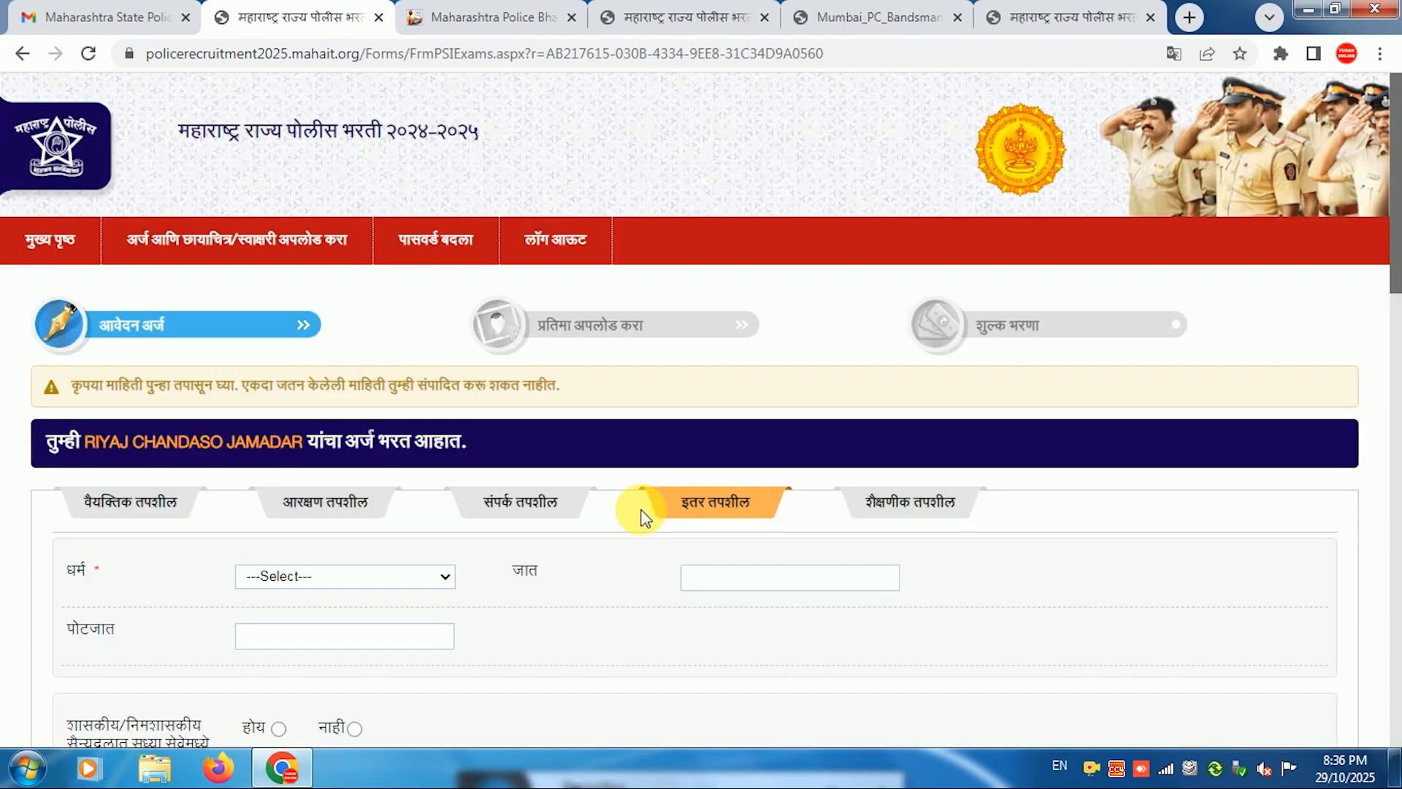
- Set religion to Muslim and caste to DARJI
scroll(642, 518, "down", 2)
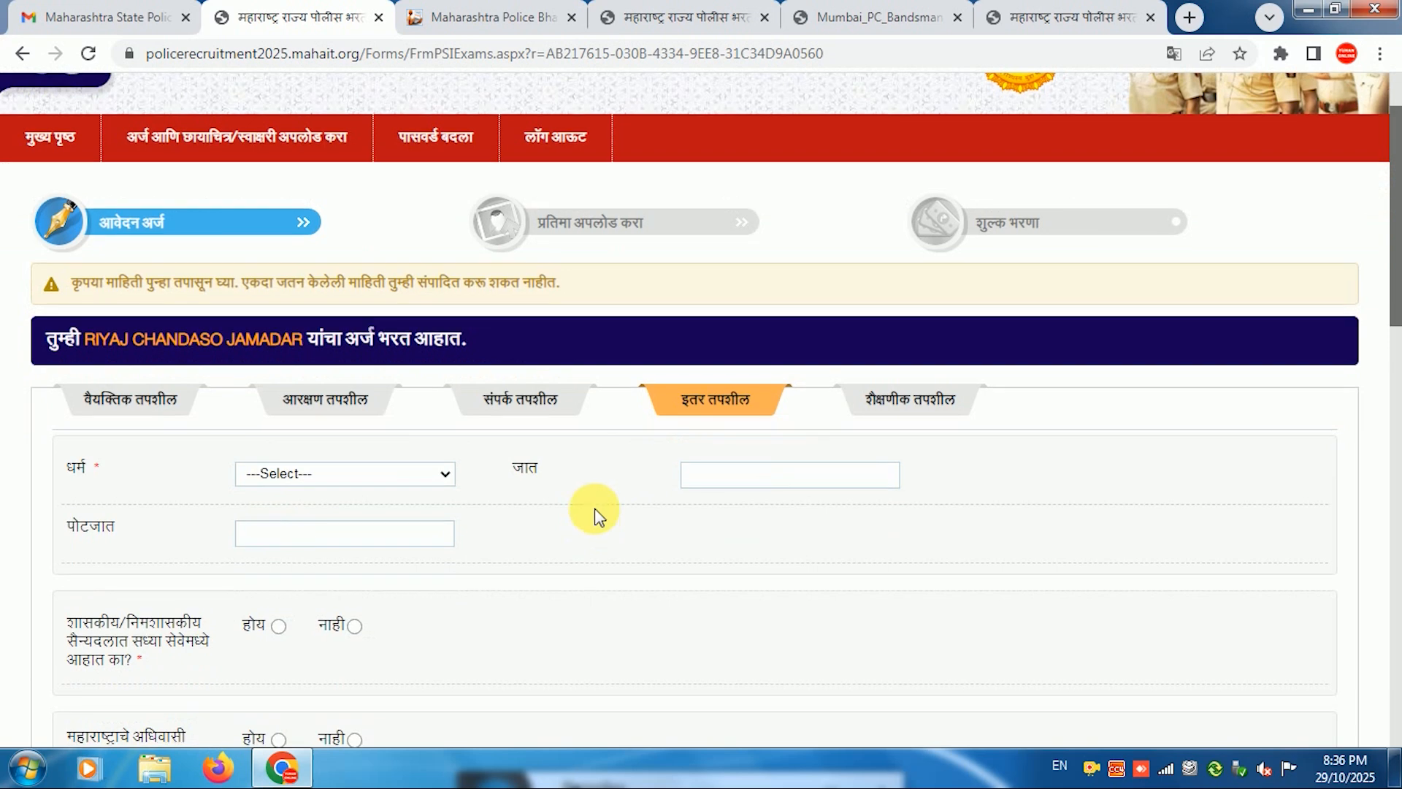
left_click(363, 483)
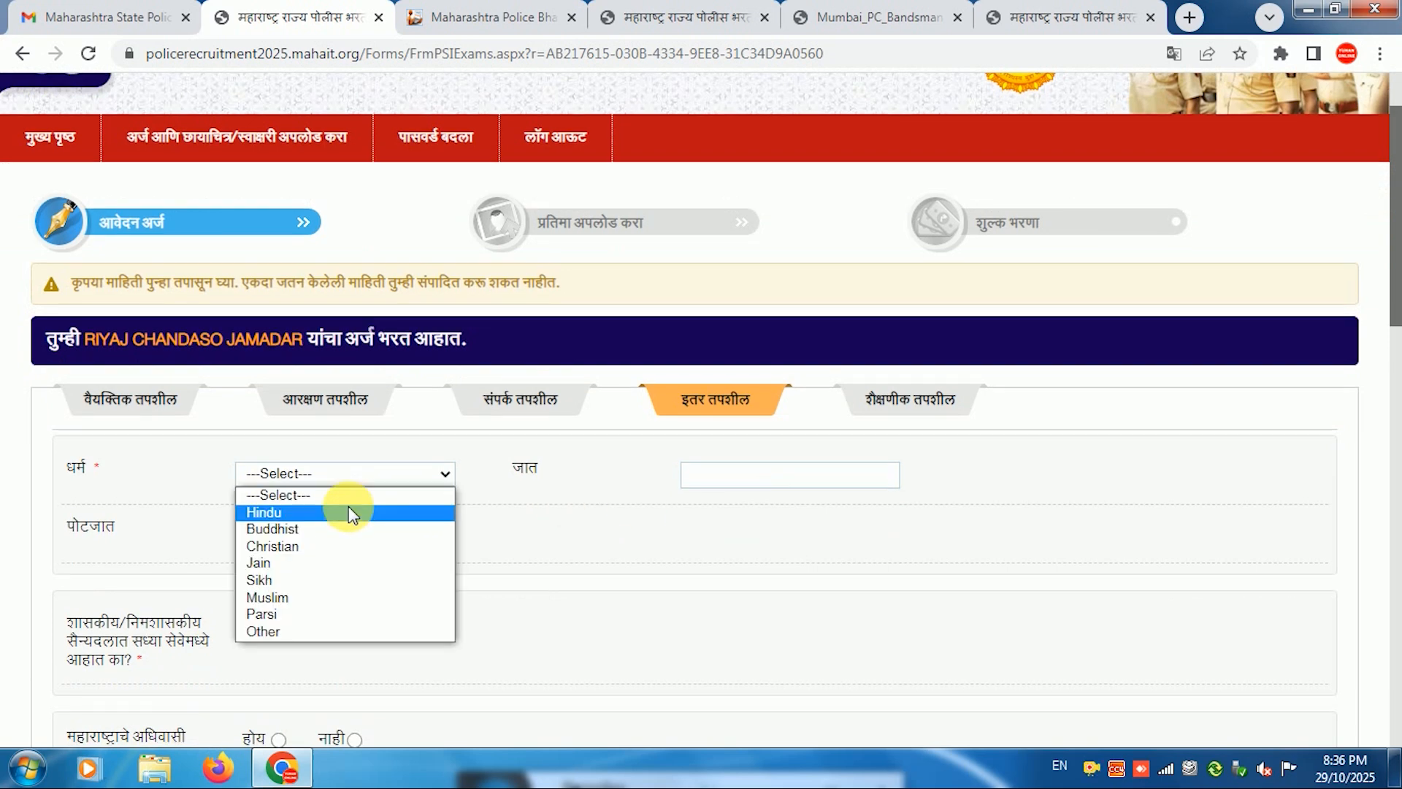
left_click(286, 597)
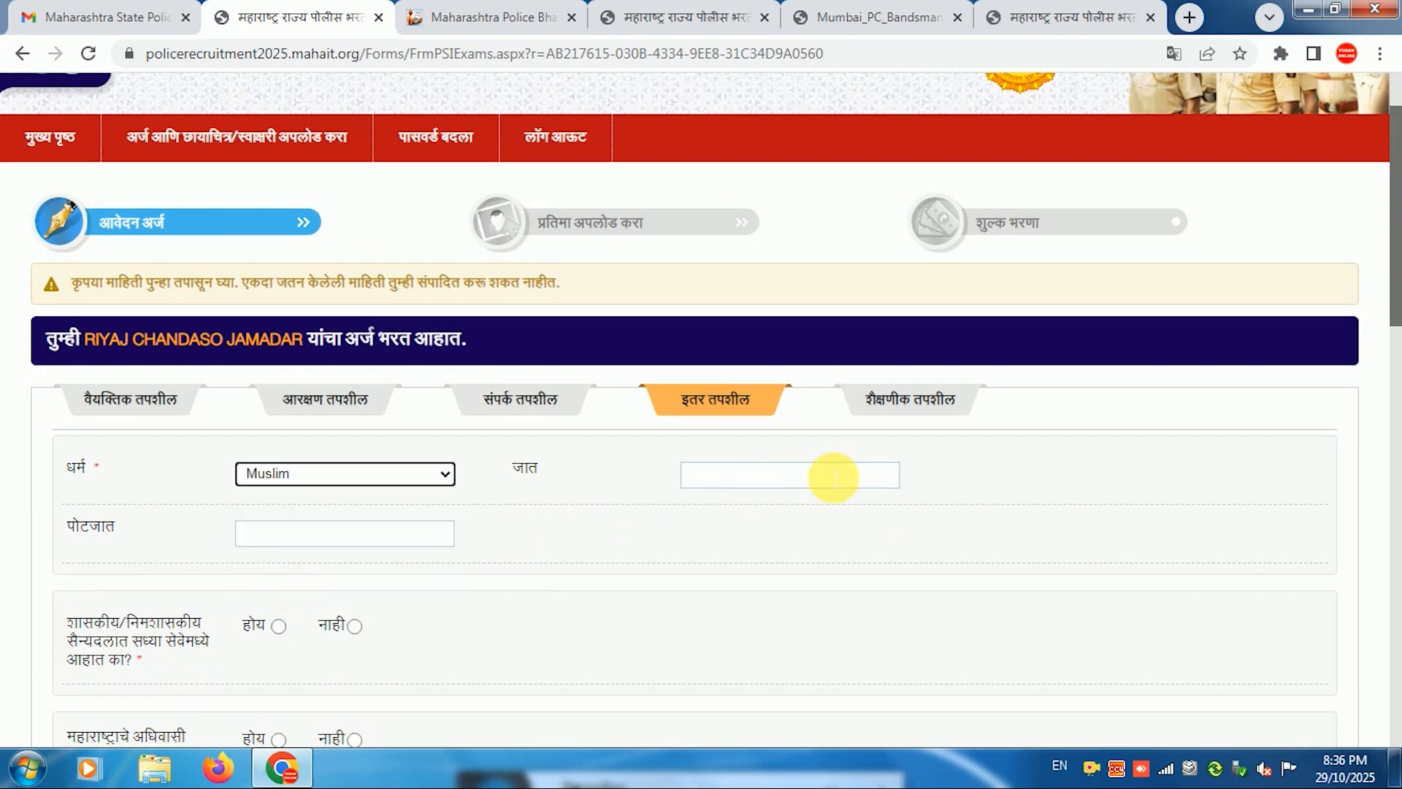
left_click(803, 487)
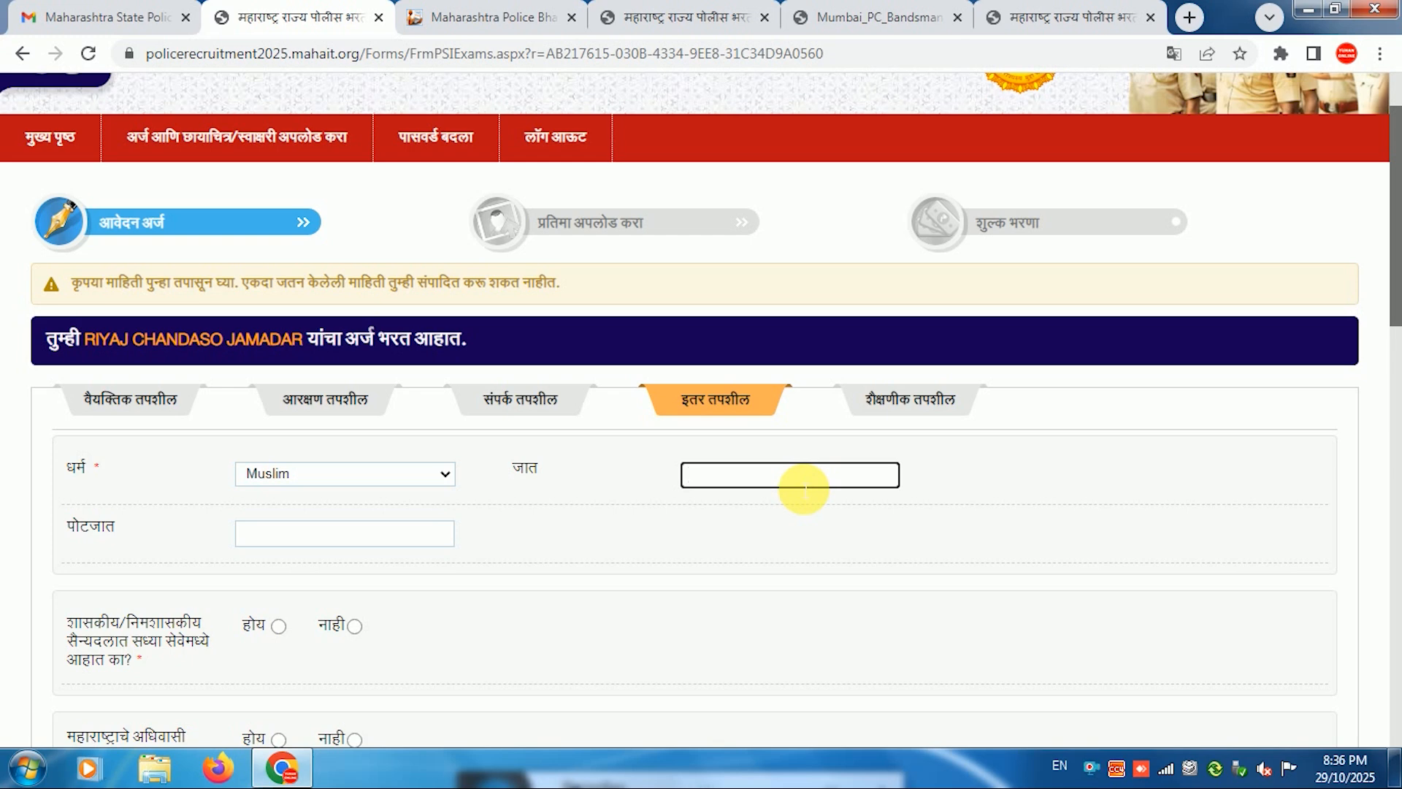
type("DARJI")
key("Tab")
- Answer no to government service, yes to Maharashtra domicile with certificate number dated 11/06/2025
scroll(219, 433, "down", 6)
scroll(310, 344, "down", 2)
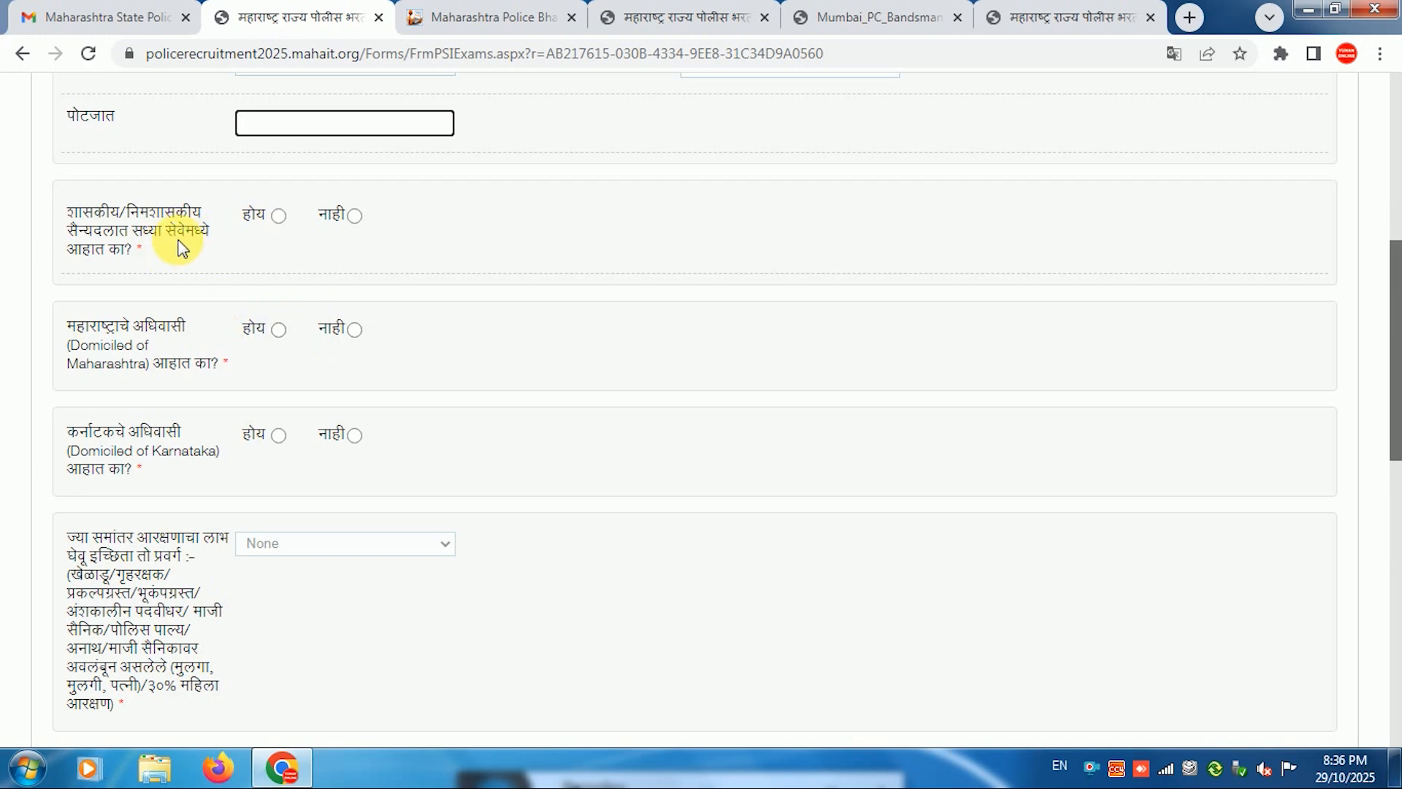
left_click(356, 217)
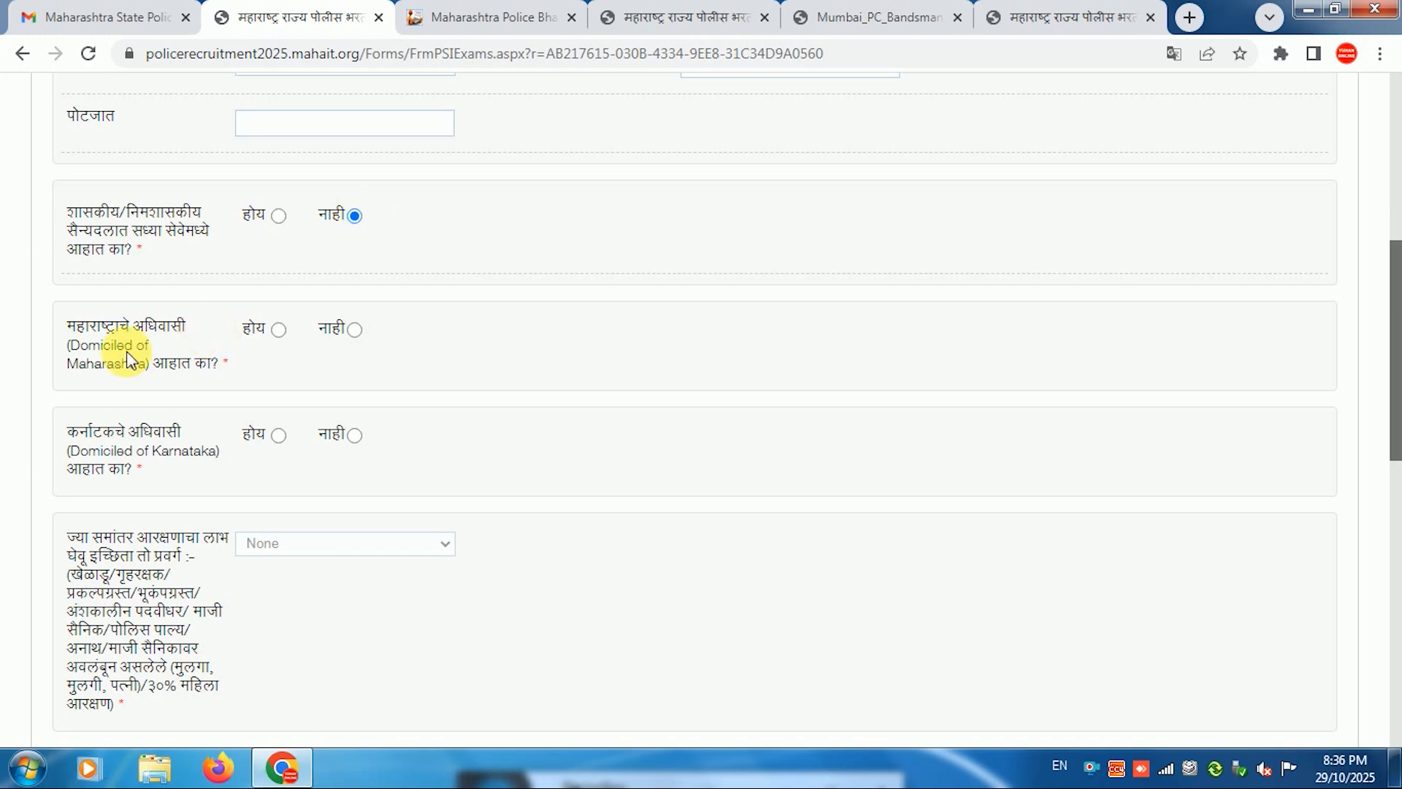
left_click(275, 333)
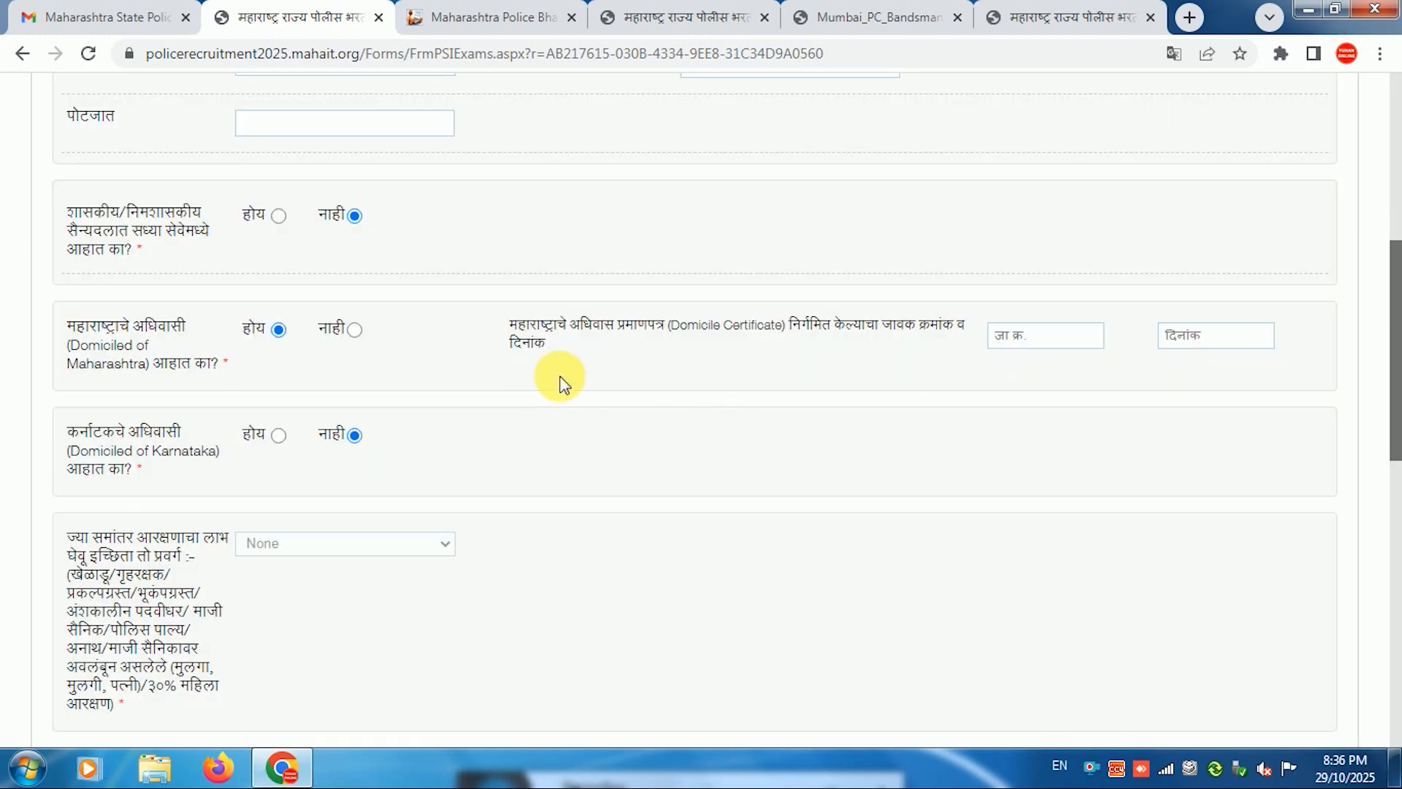
left_click(1072, 340)
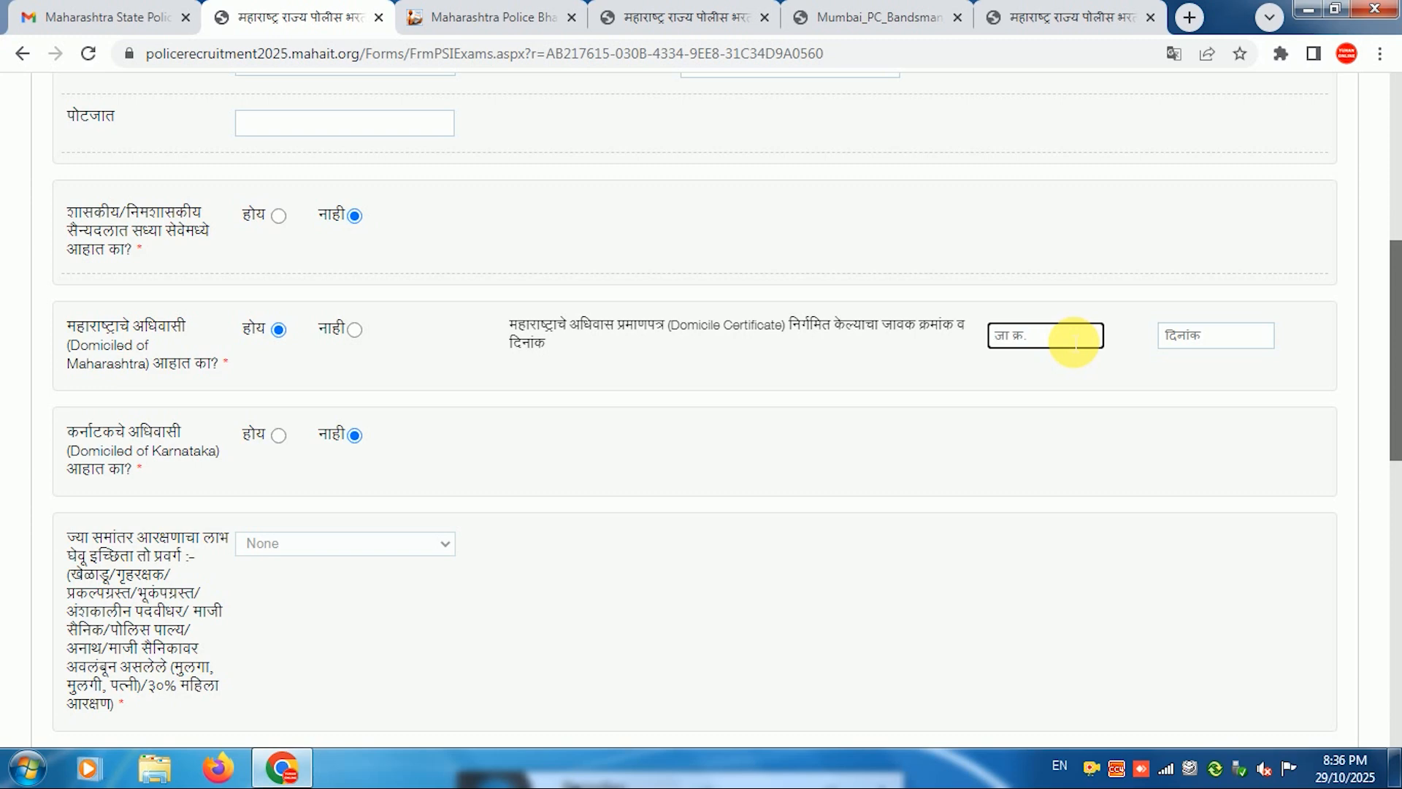
key("Tab")
type("11/06/2025")
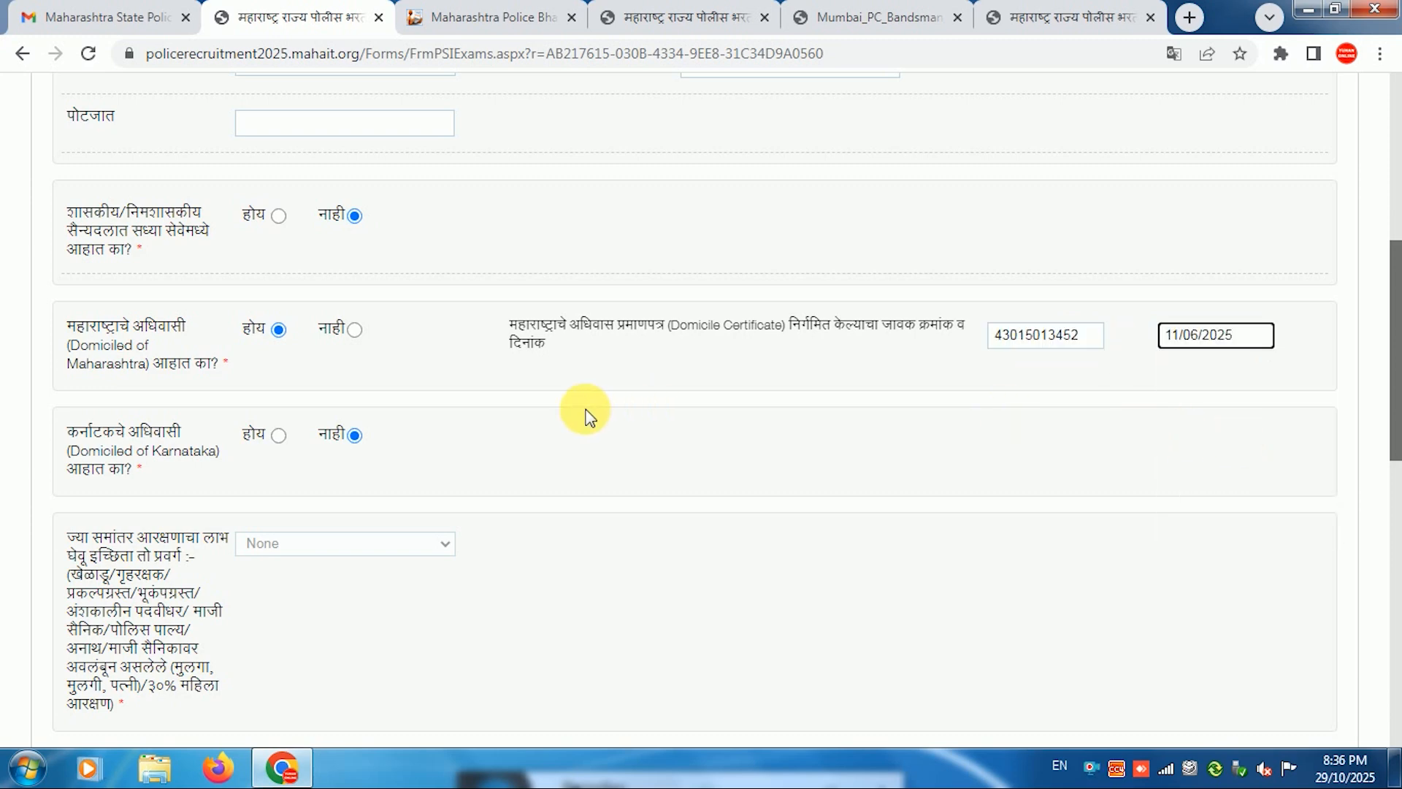
scroll(304, 395, "down", 1)
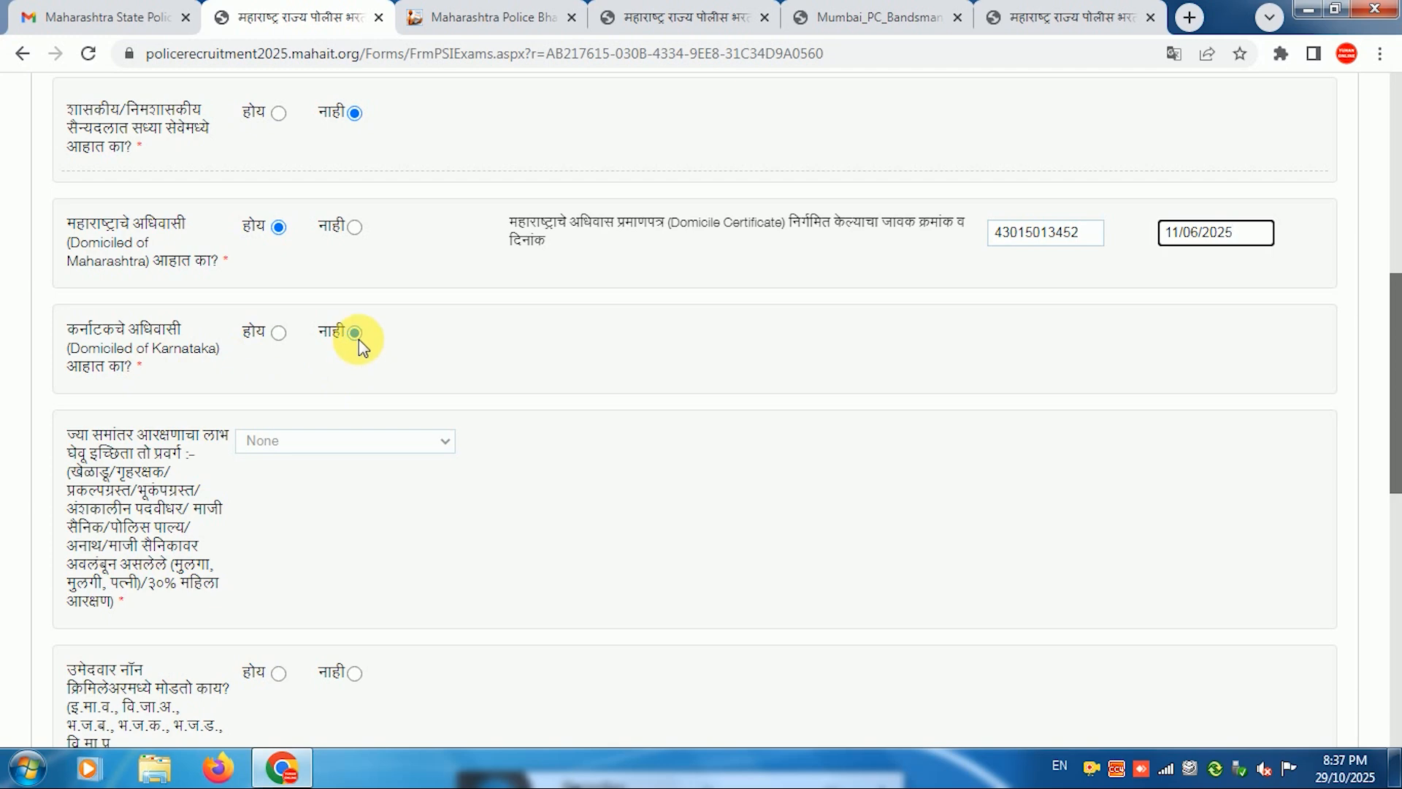
- Answer Yes to holding a non-creamy-layer certificate, meeting physical eligibility and being medically fit
scroll(295, 274, "down", 4)
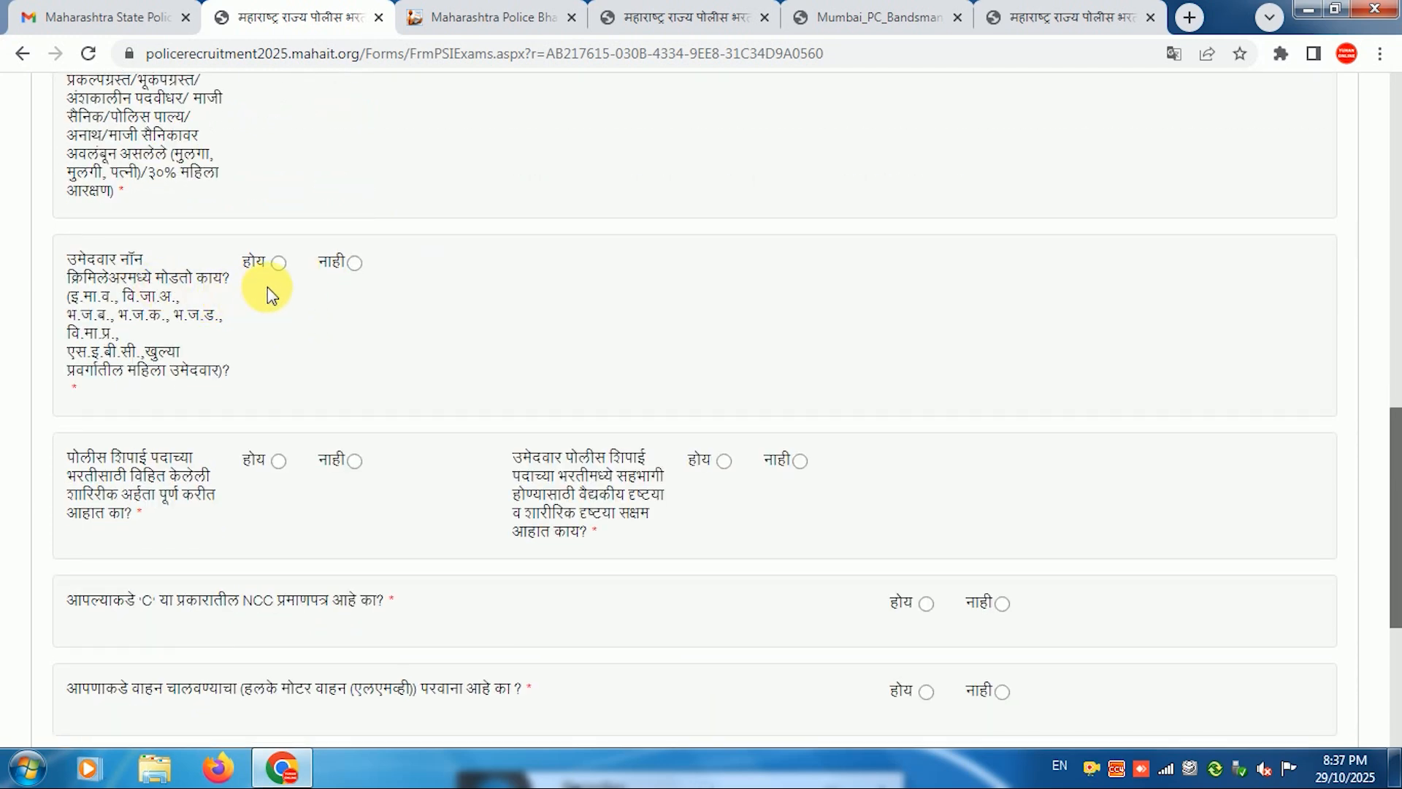
left_click(279, 262)
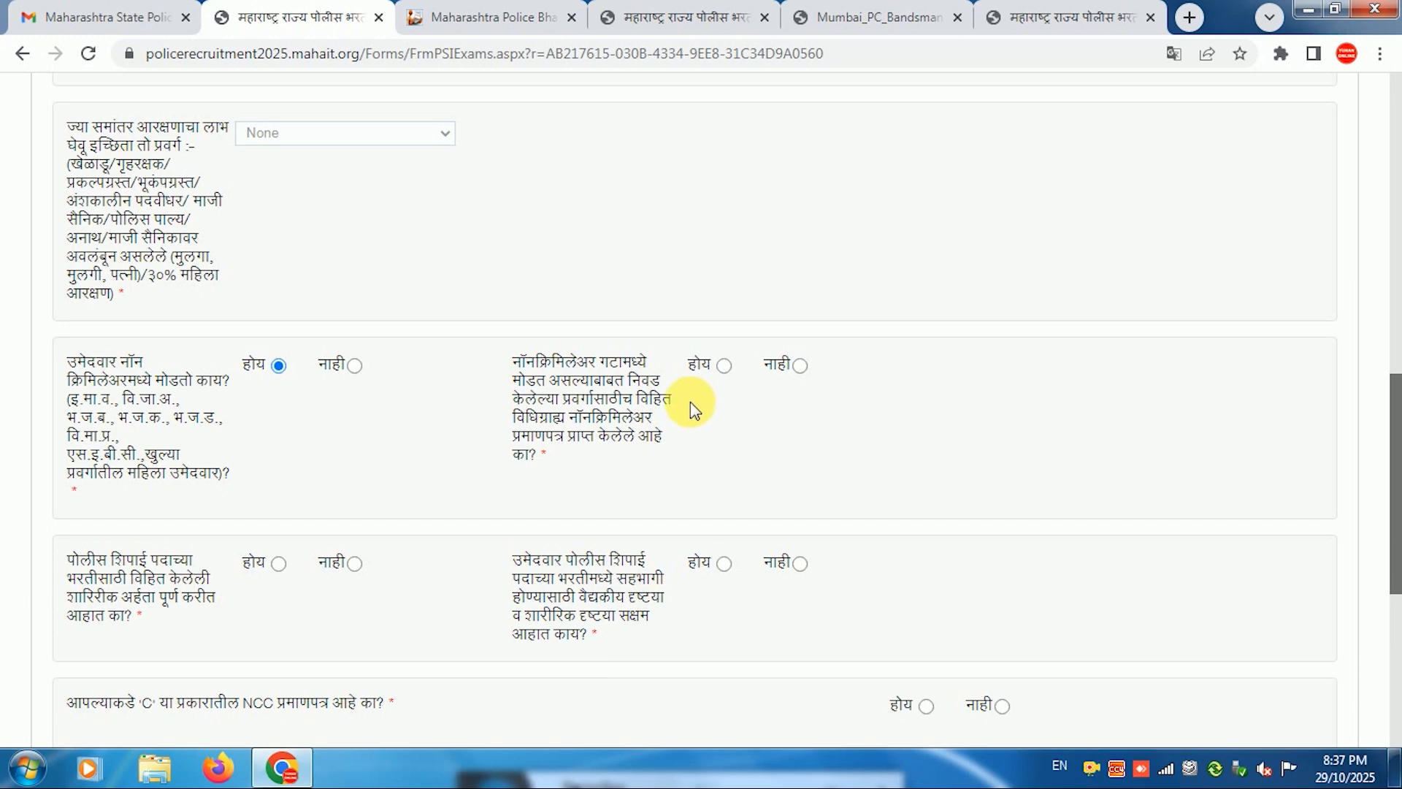
left_click(723, 367)
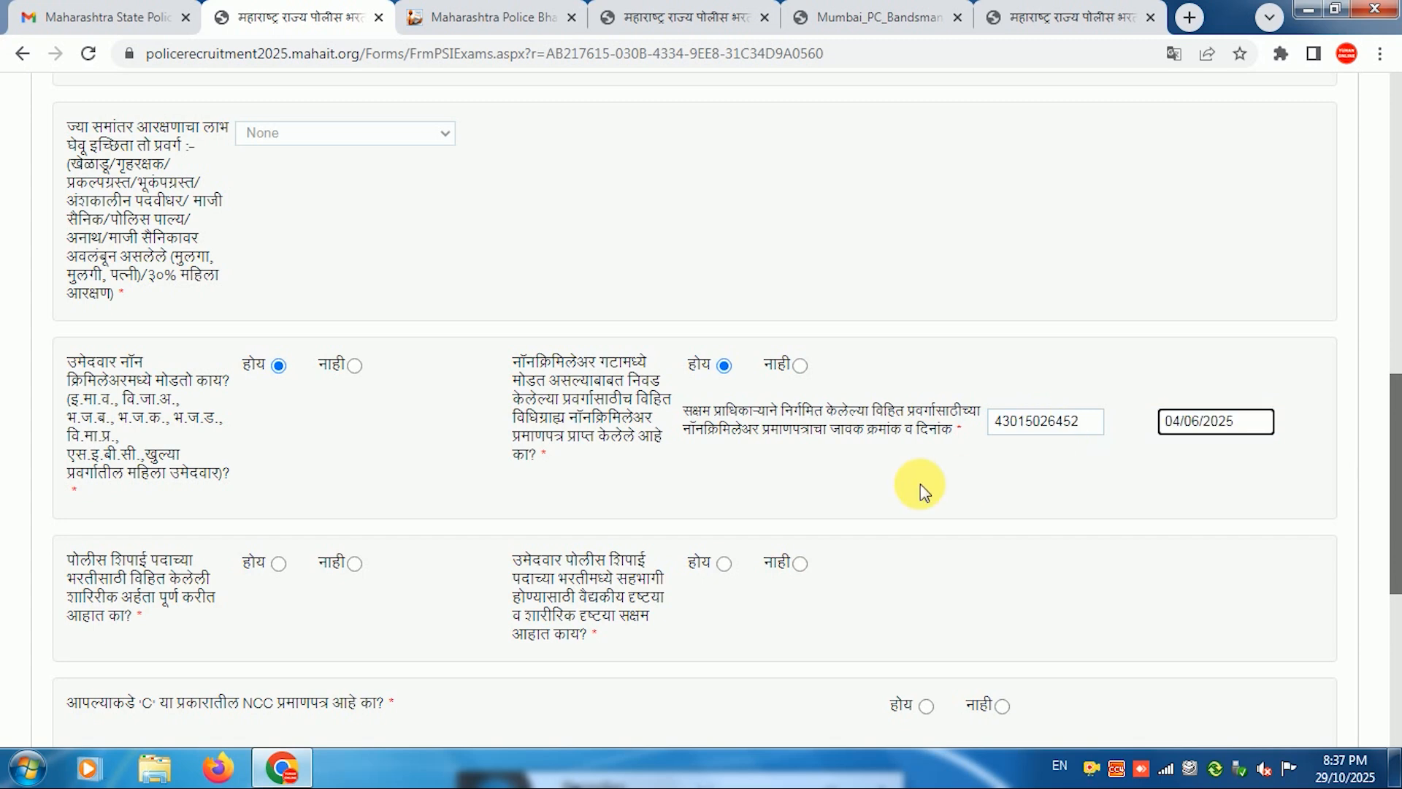
scroll(717, 466, "down", 3)
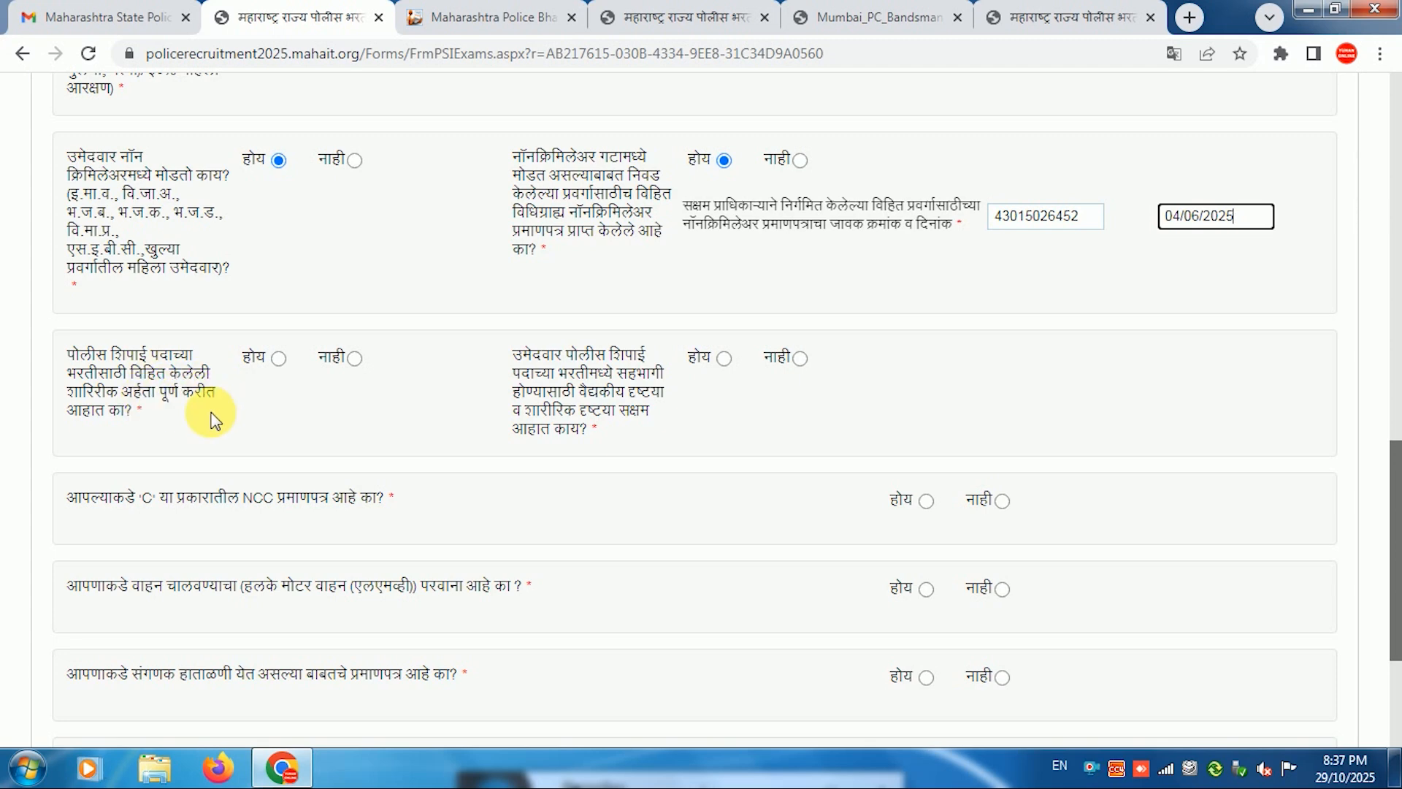
left_click(281, 359)
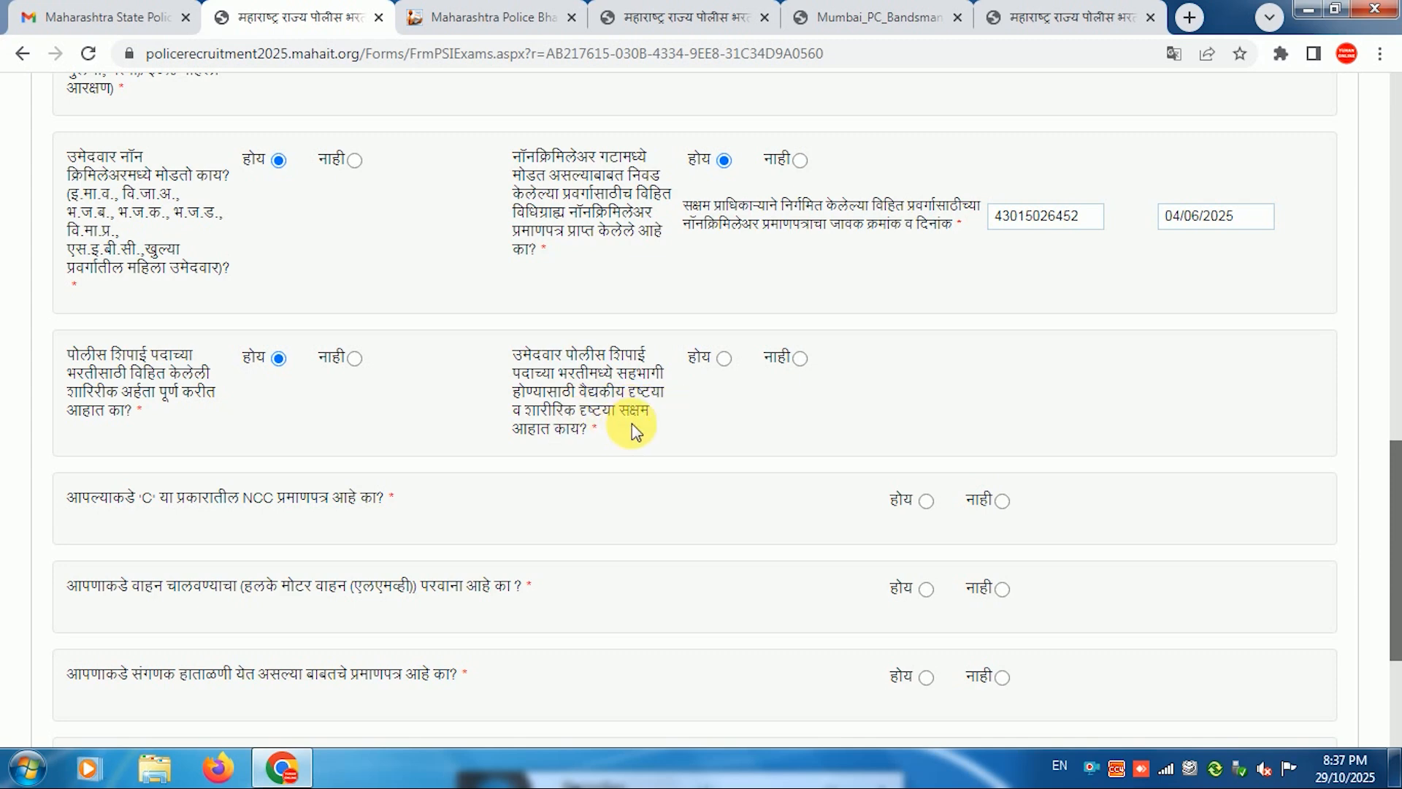
left_click(723, 358)
- Answer No to NCC, driving licence and farmer-dependent, Yes to computer certificate, then go to education details
scroll(585, 387, "down", 3)
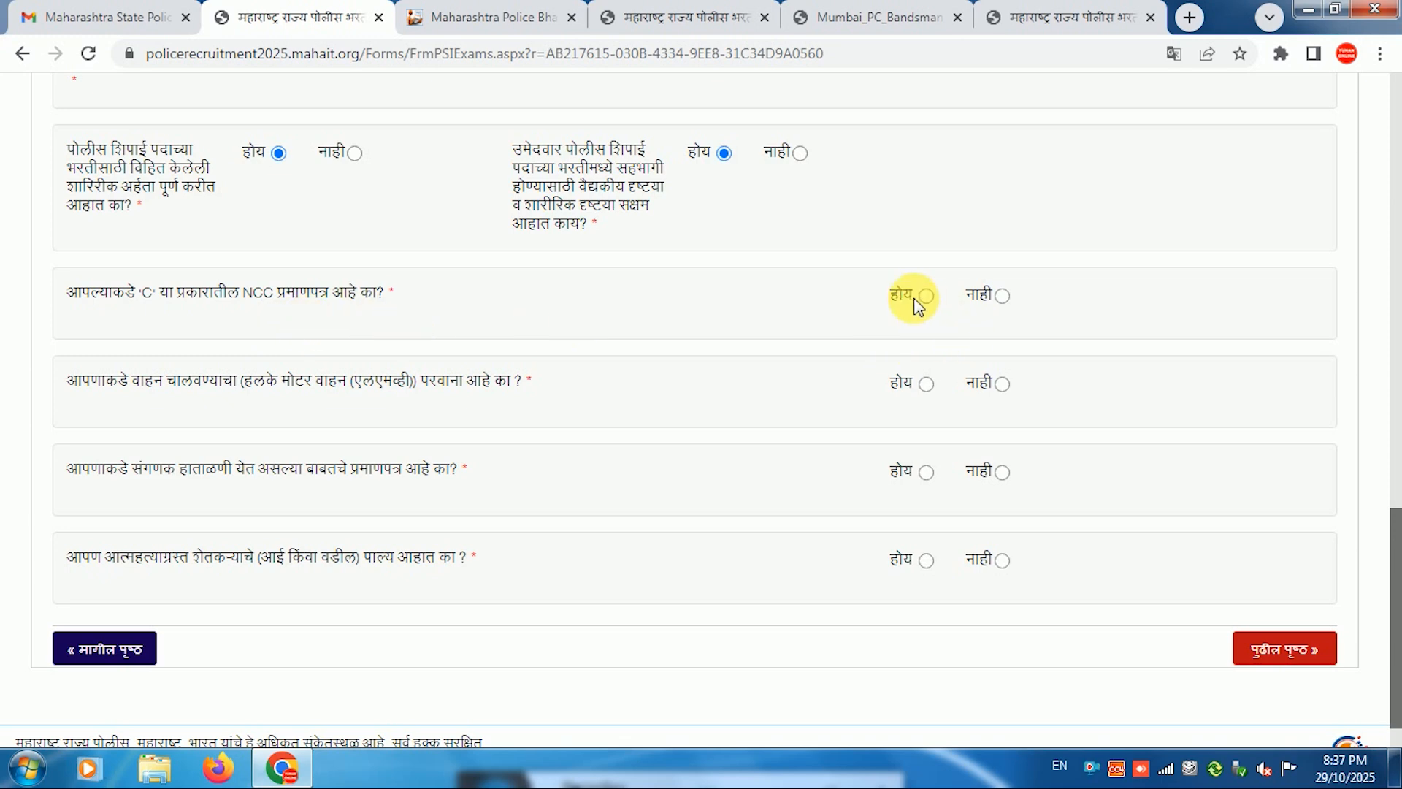
left_click(1002, 296)
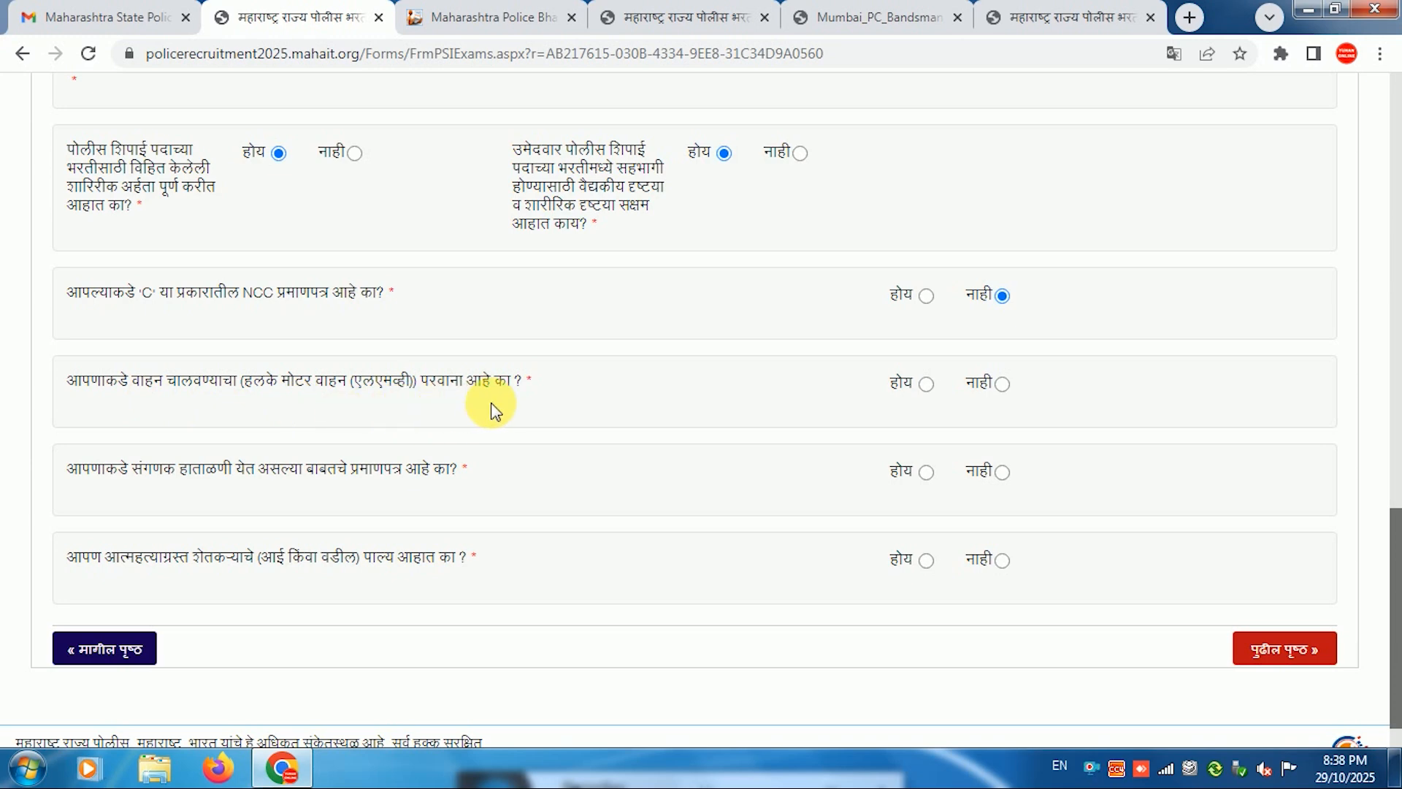
left_click(1002, 384)
scroll(132, 454, "down", 1)
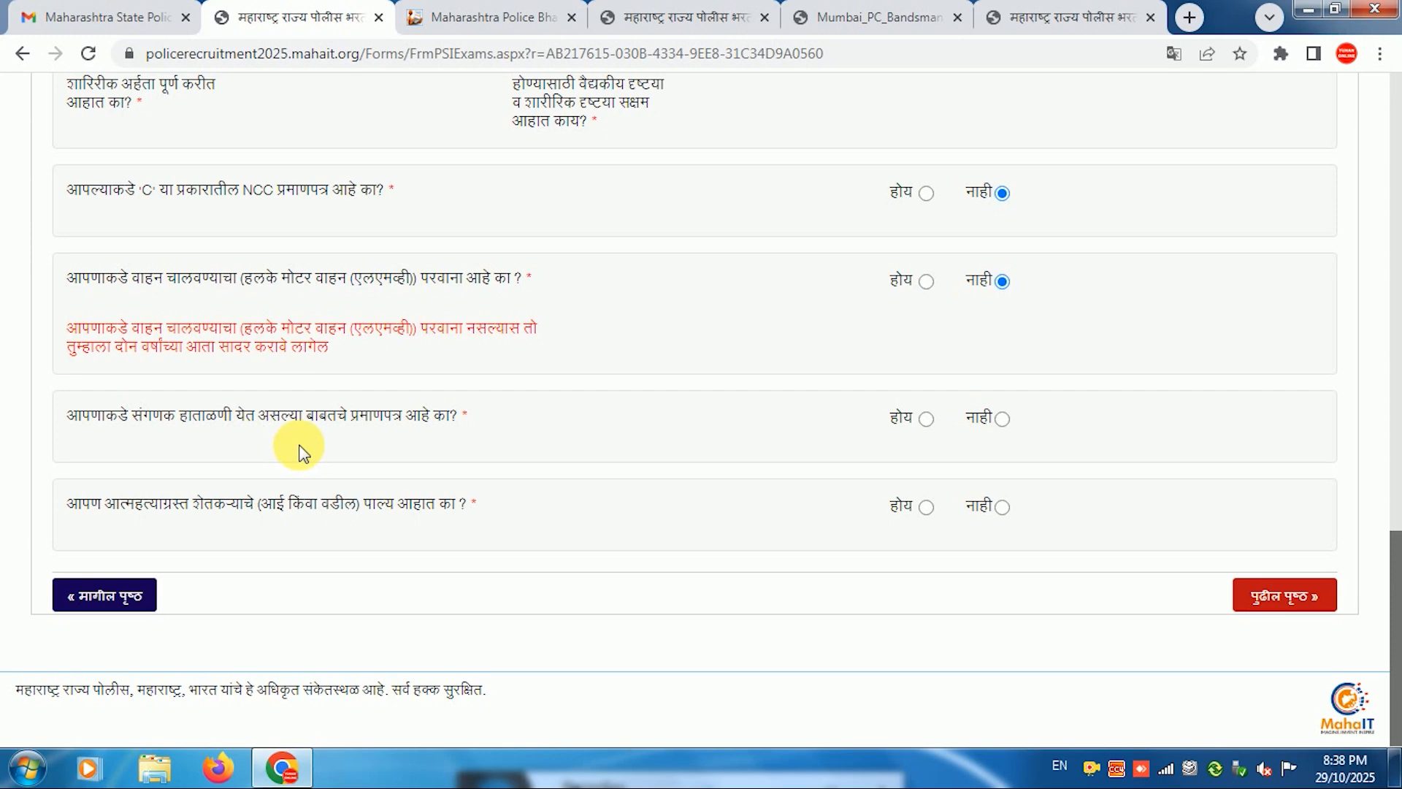
left_click(928, 420)
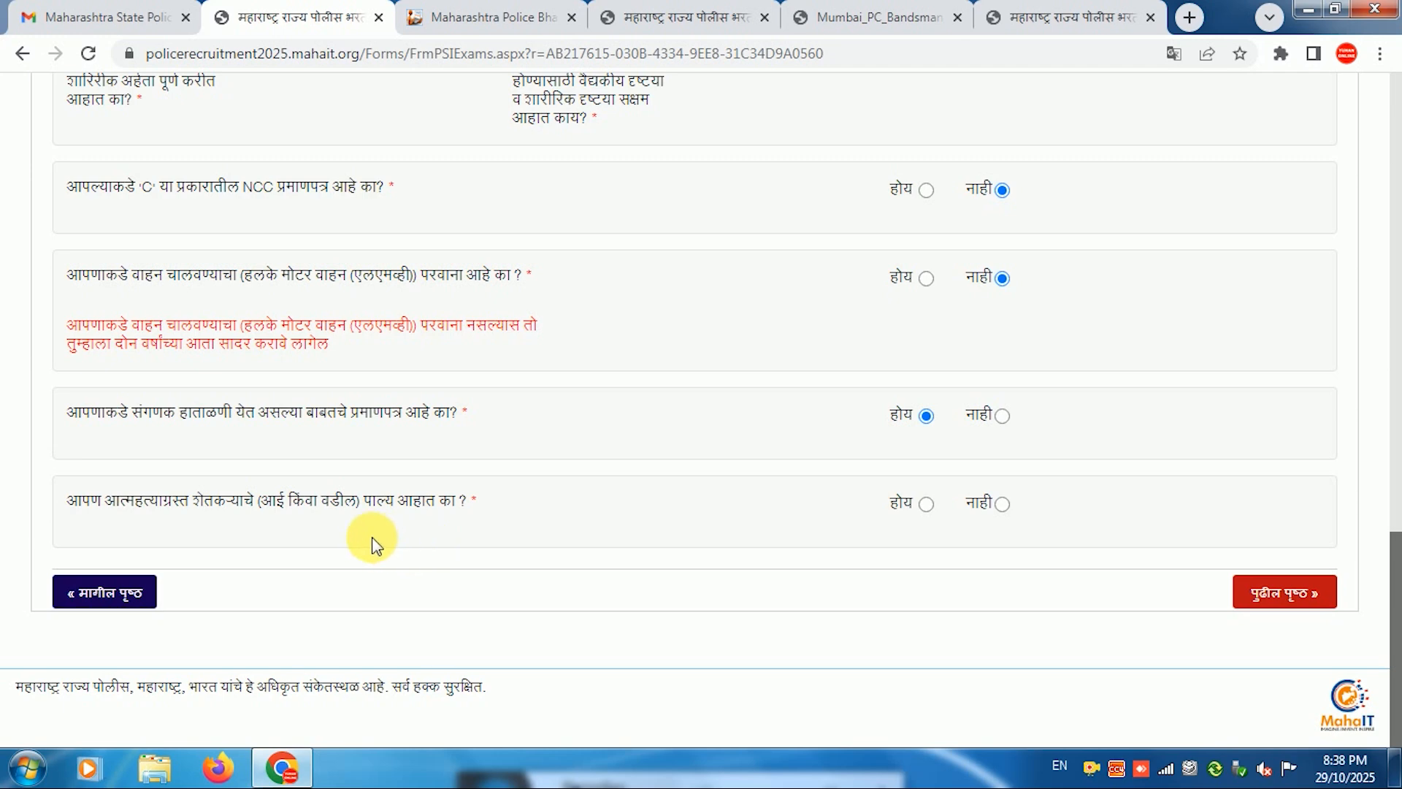
left_click(1004, 506)
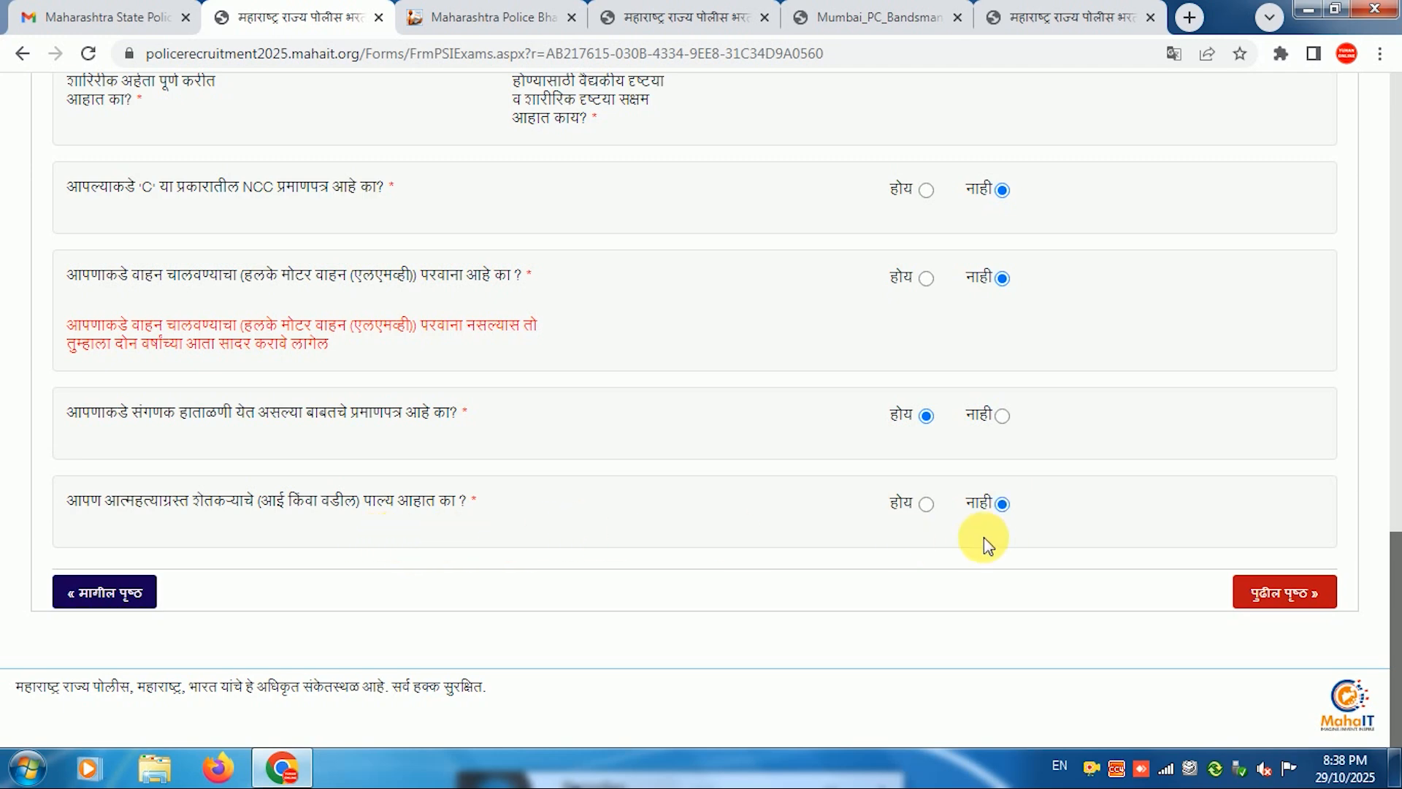
left_click(1288, 606)
- Set the qualification to HSC / 12th from MAHARASHTRA STATE BOARD, marked Pass
scroll(736, 533, "up", 4)
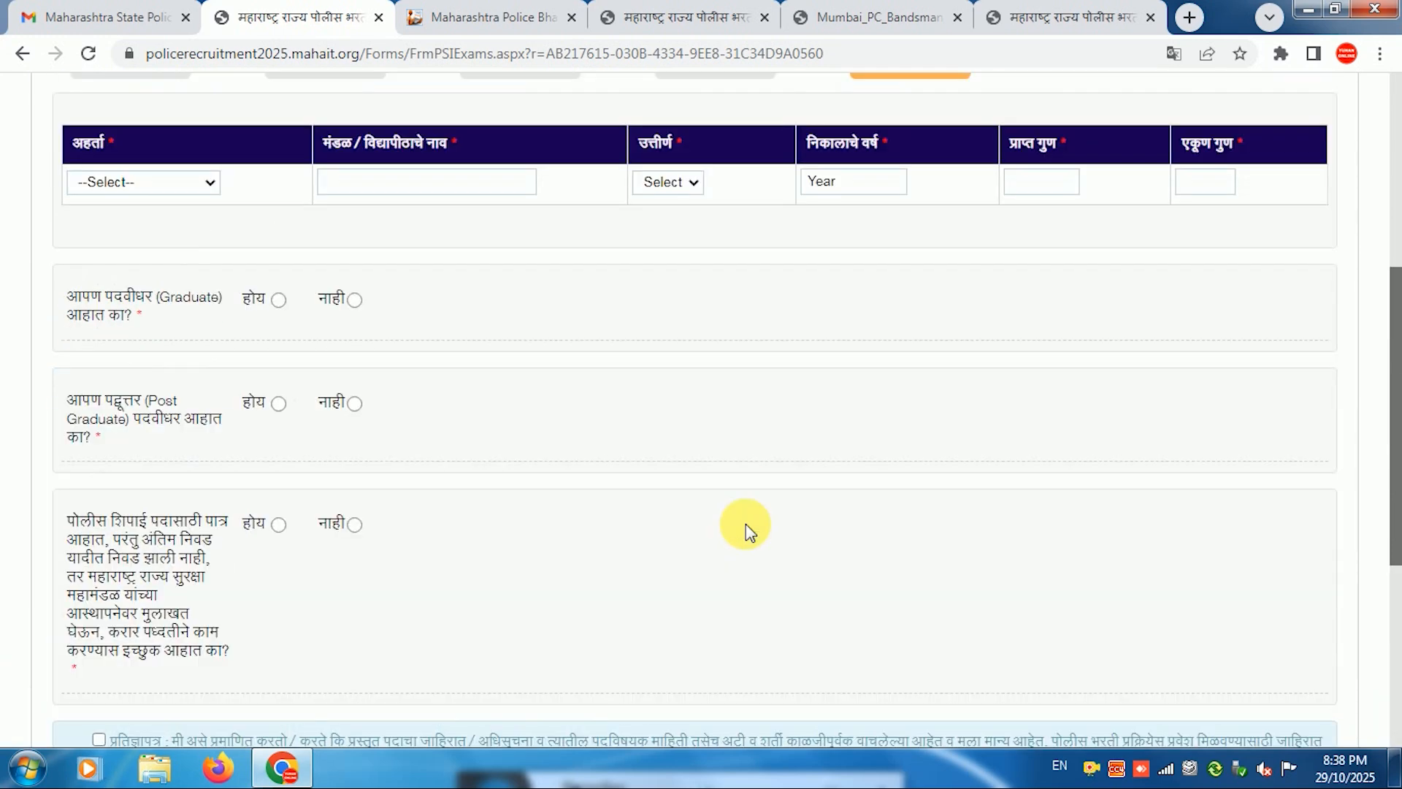
scroll(746, 524, "up", 3)
scroll(747, 523, "up", 1)
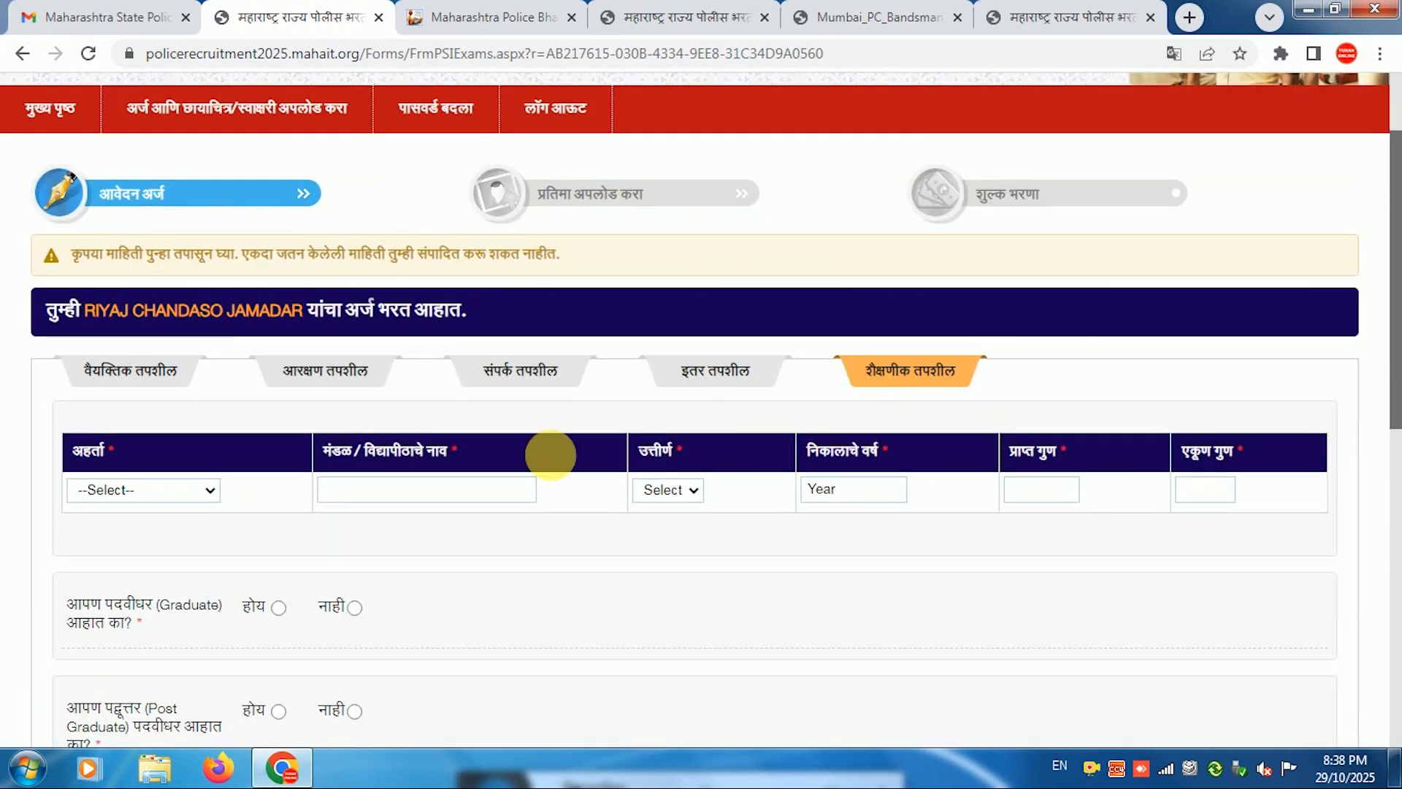
left_click(166, 494)
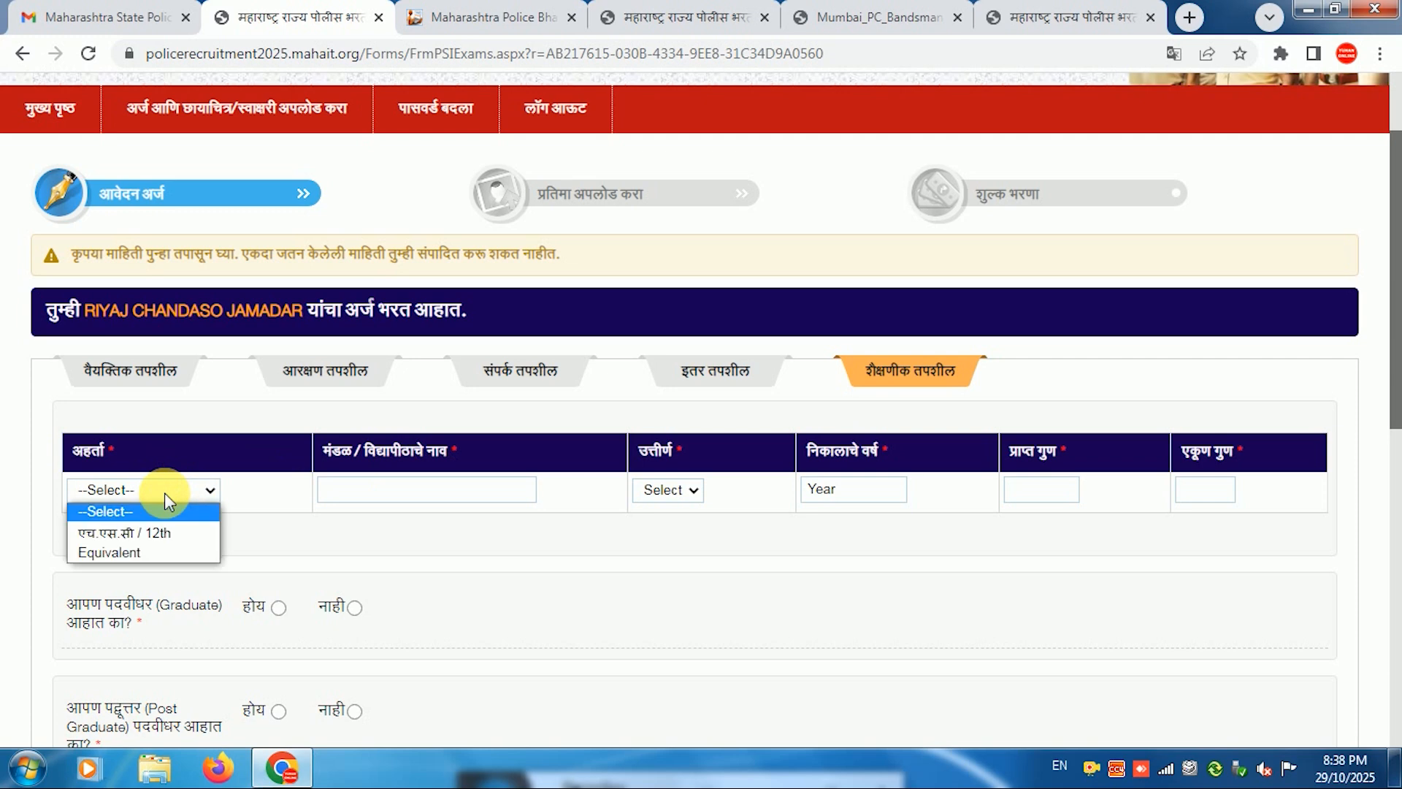
left_click(148, 534)
left_click(439, 497)
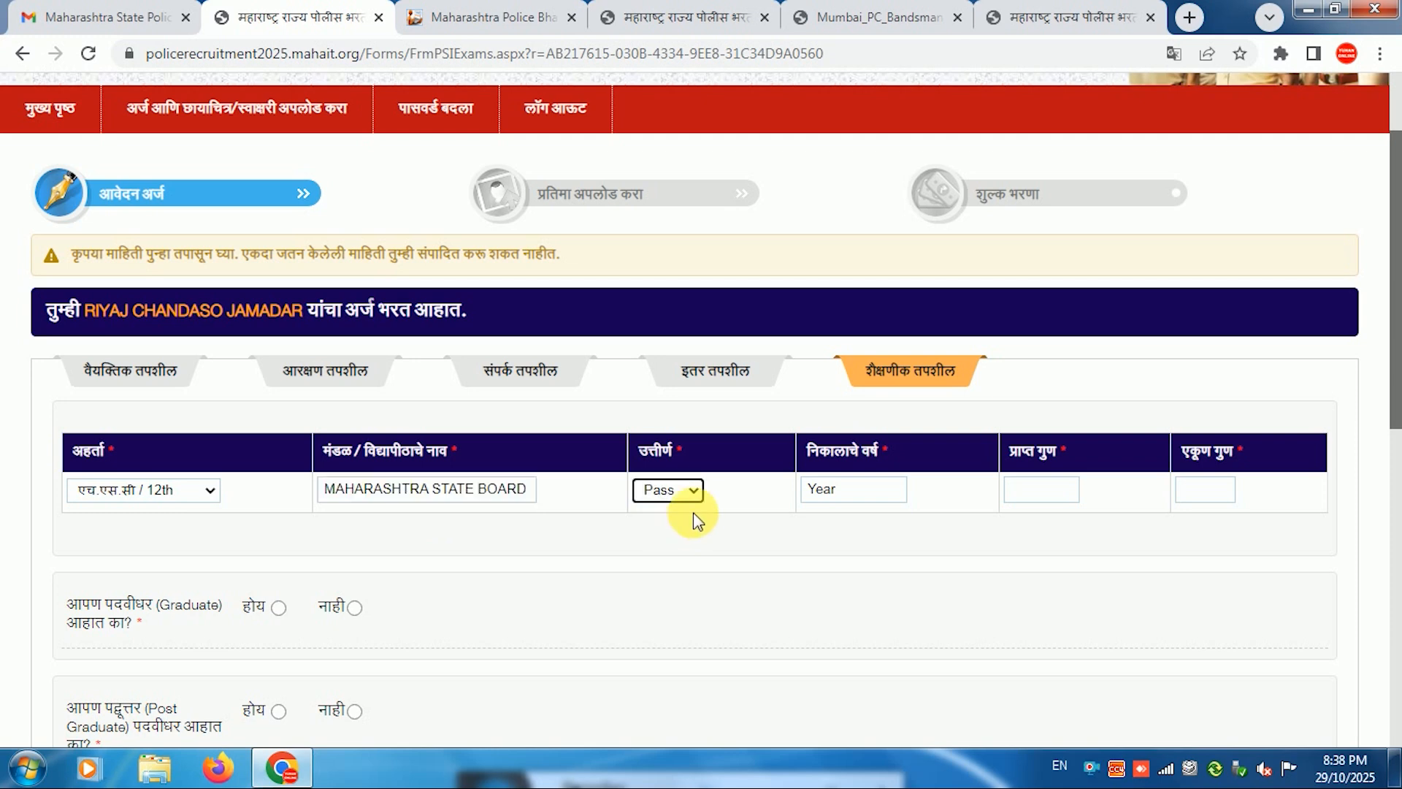
left_click(680, 497)
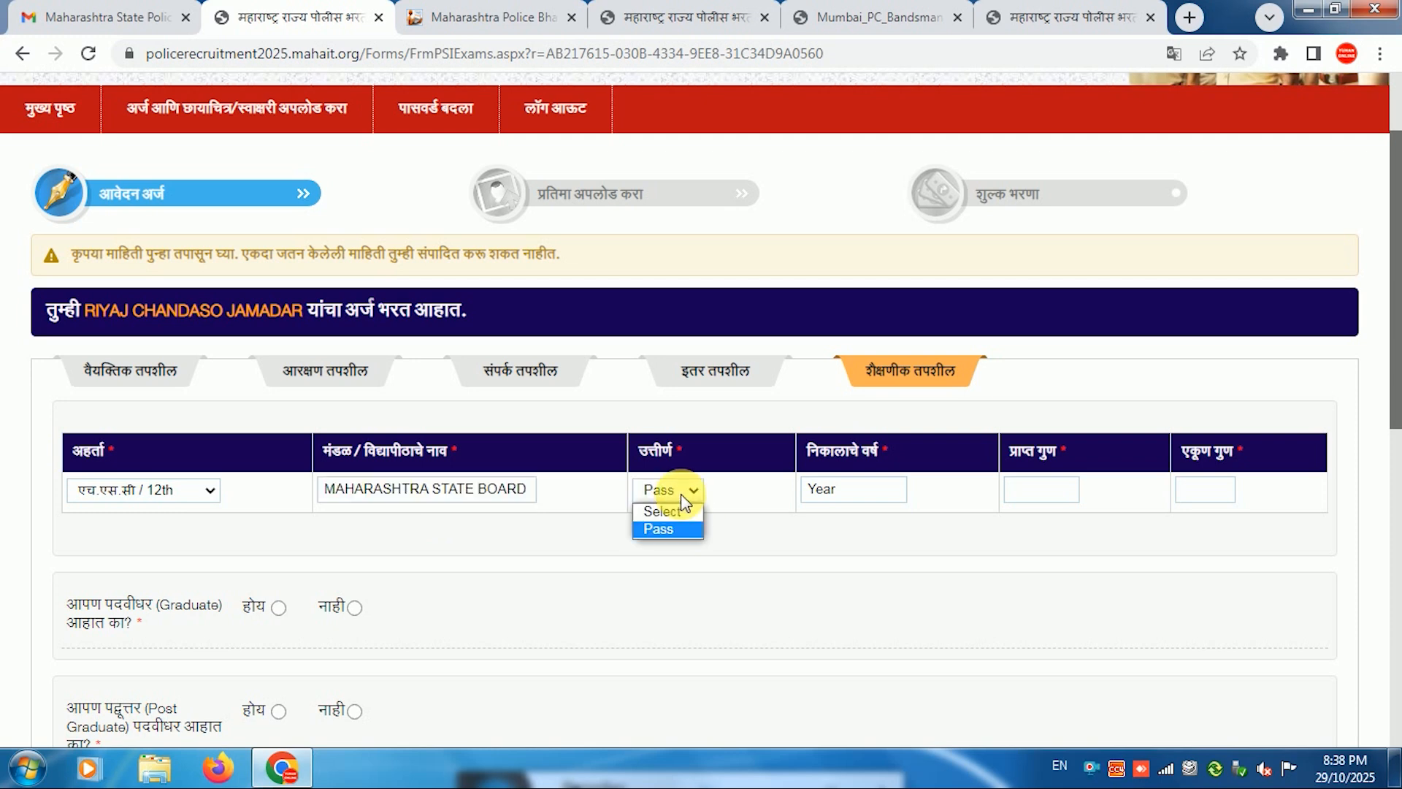
left_click(672, 537)
- Set the result year to 2009 and the marks to 350 out of 600
left_click(874, 489)
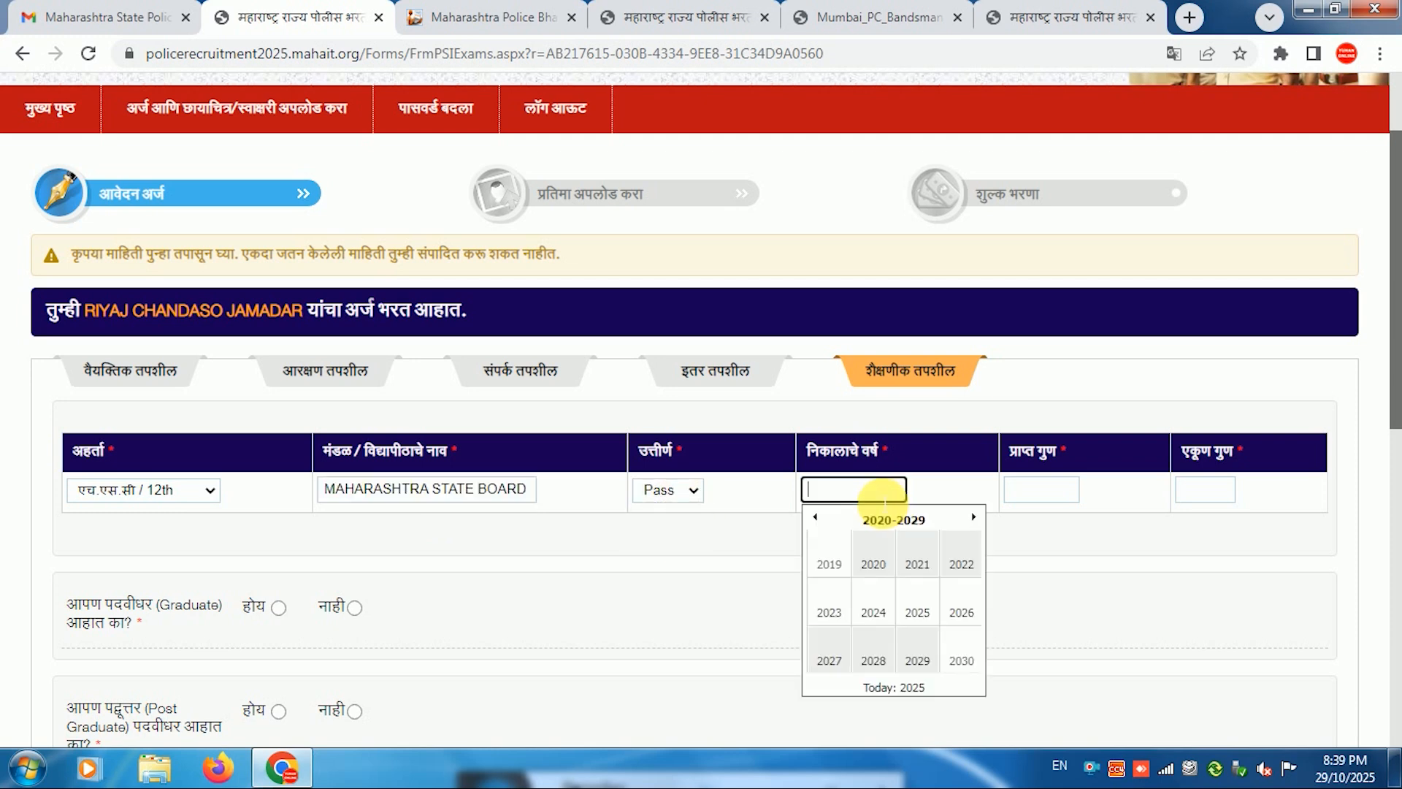
left_click(815, 516)
left_click(831, 537)
left_click(1052, 499)
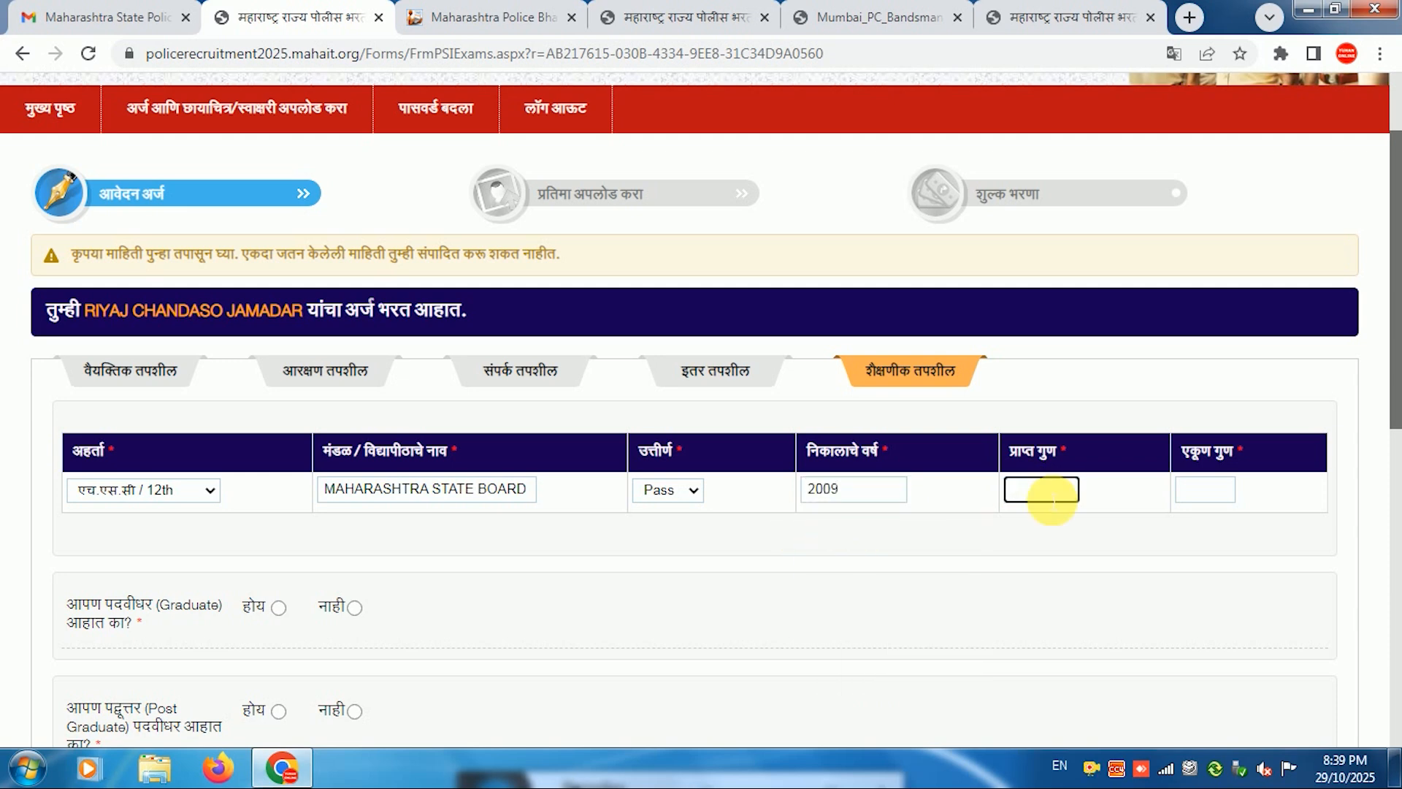
key("Tab")
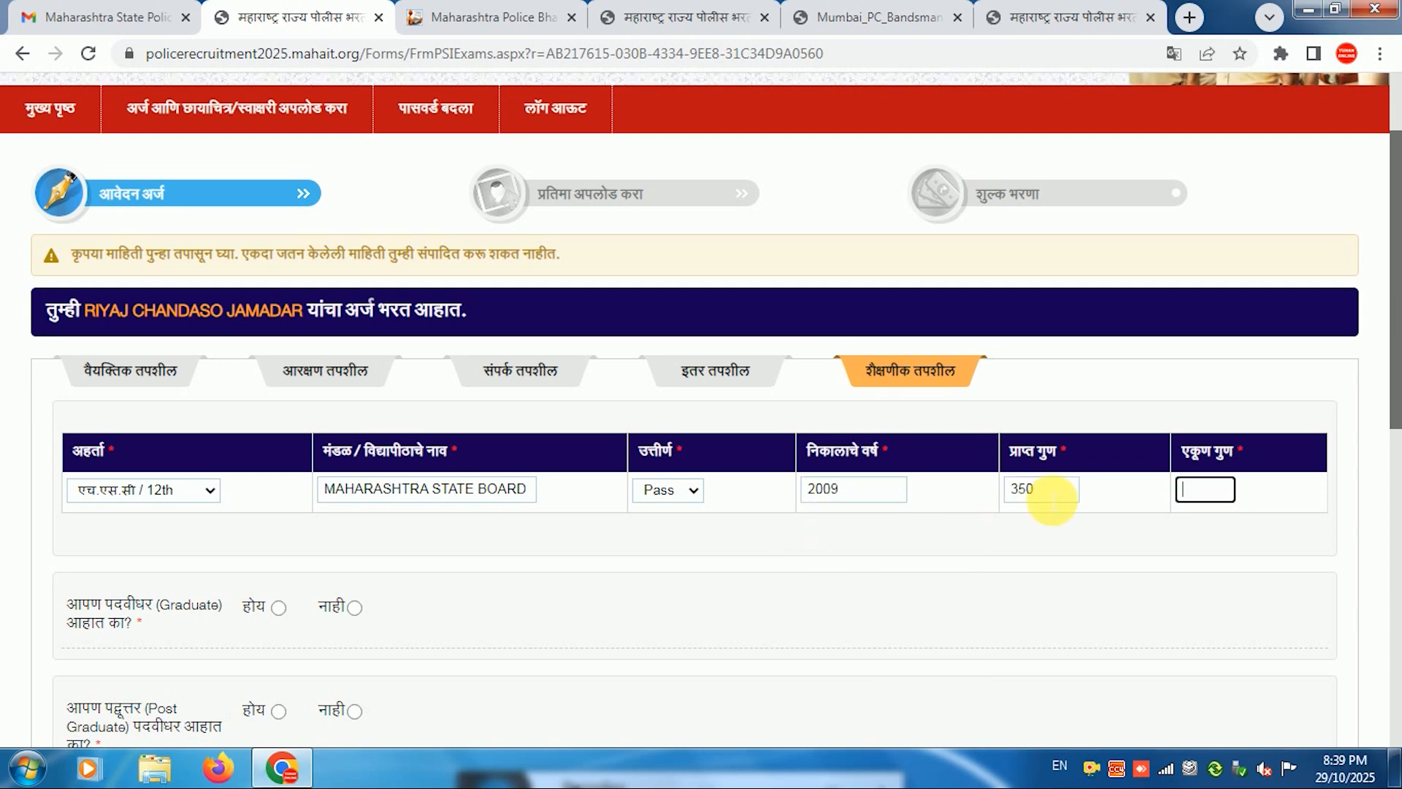
type("600")
scroll(1014, 525, "down", 1)
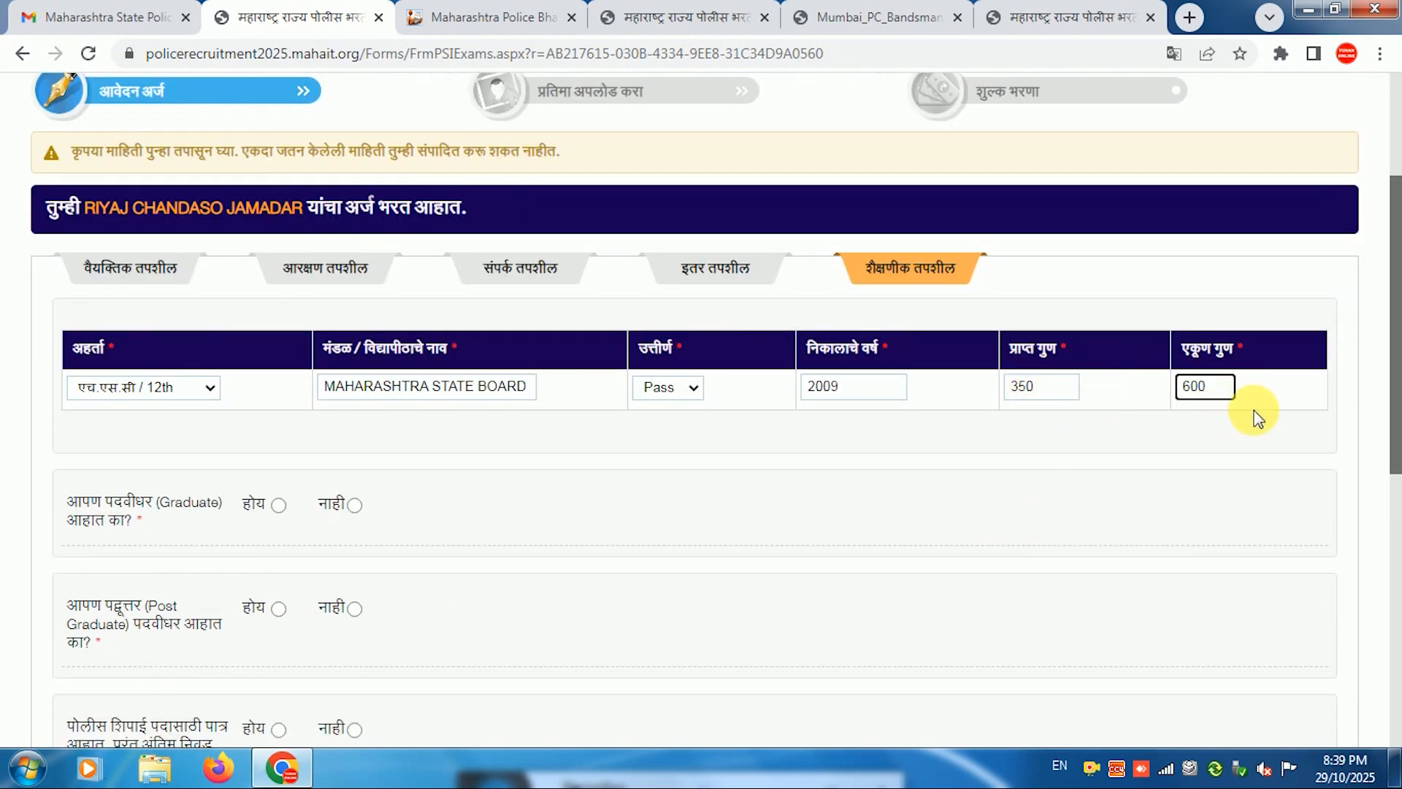
scroll(485, 462, "down", 1)
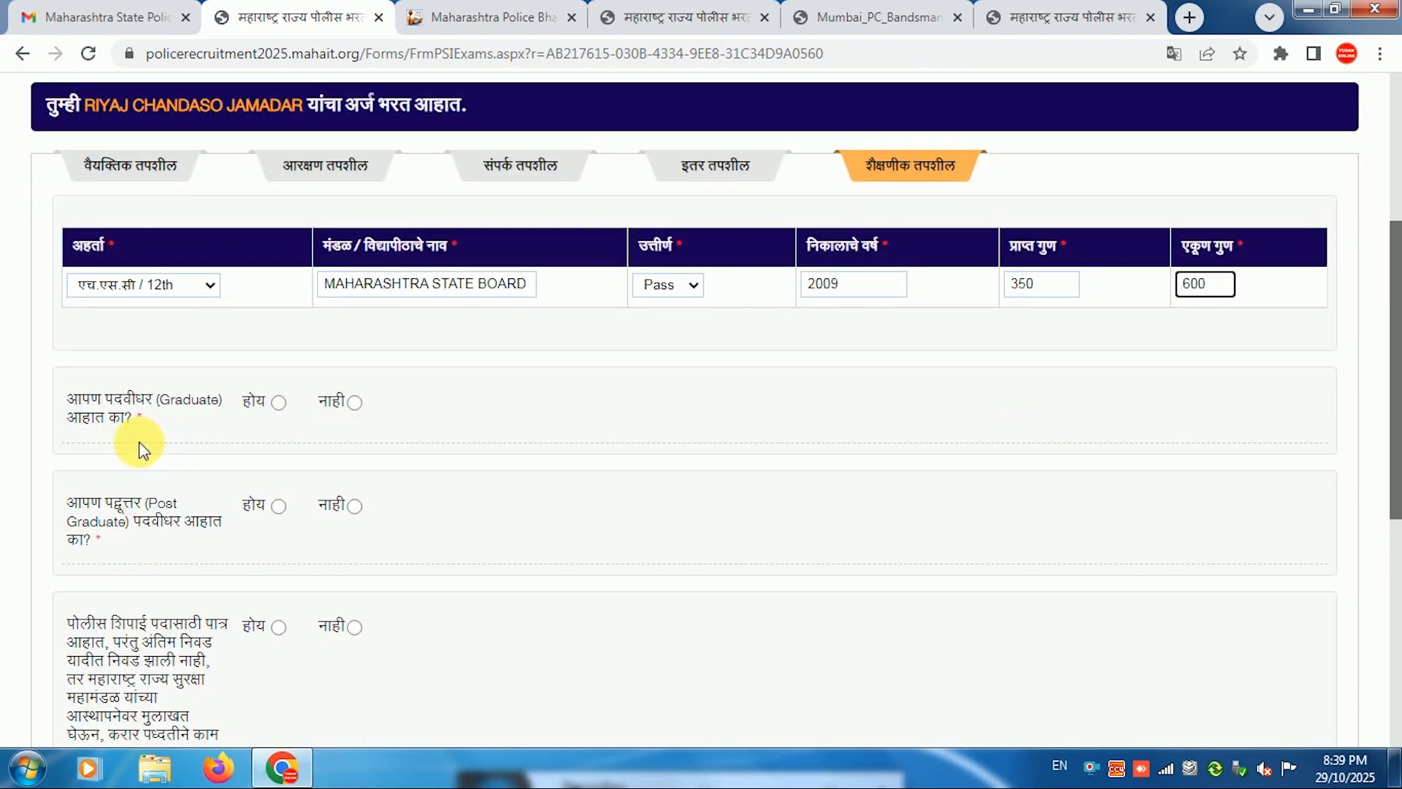
- Mark the candidate as a B.A. graduate and not a post graduate
left_click(281, 406)
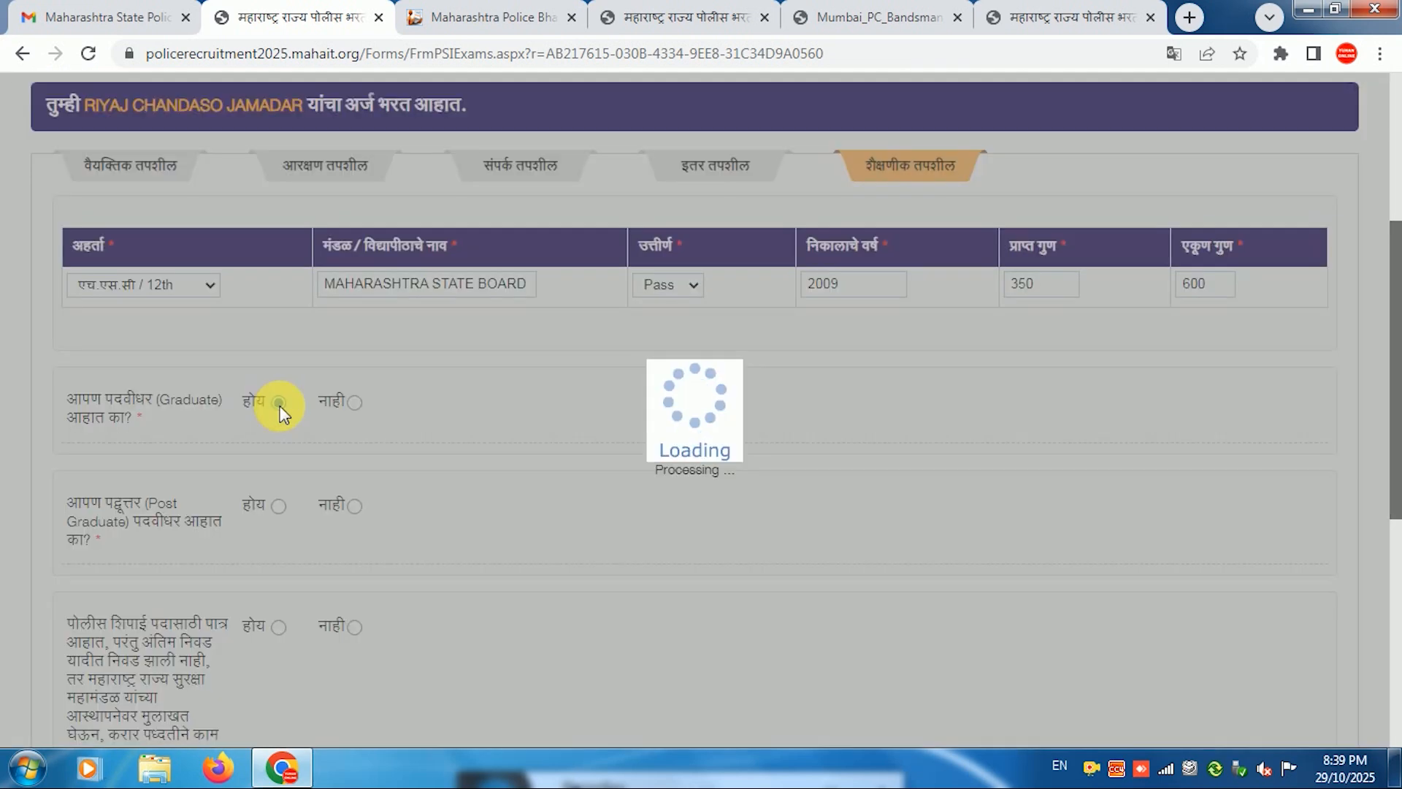
left_click(740, 410)
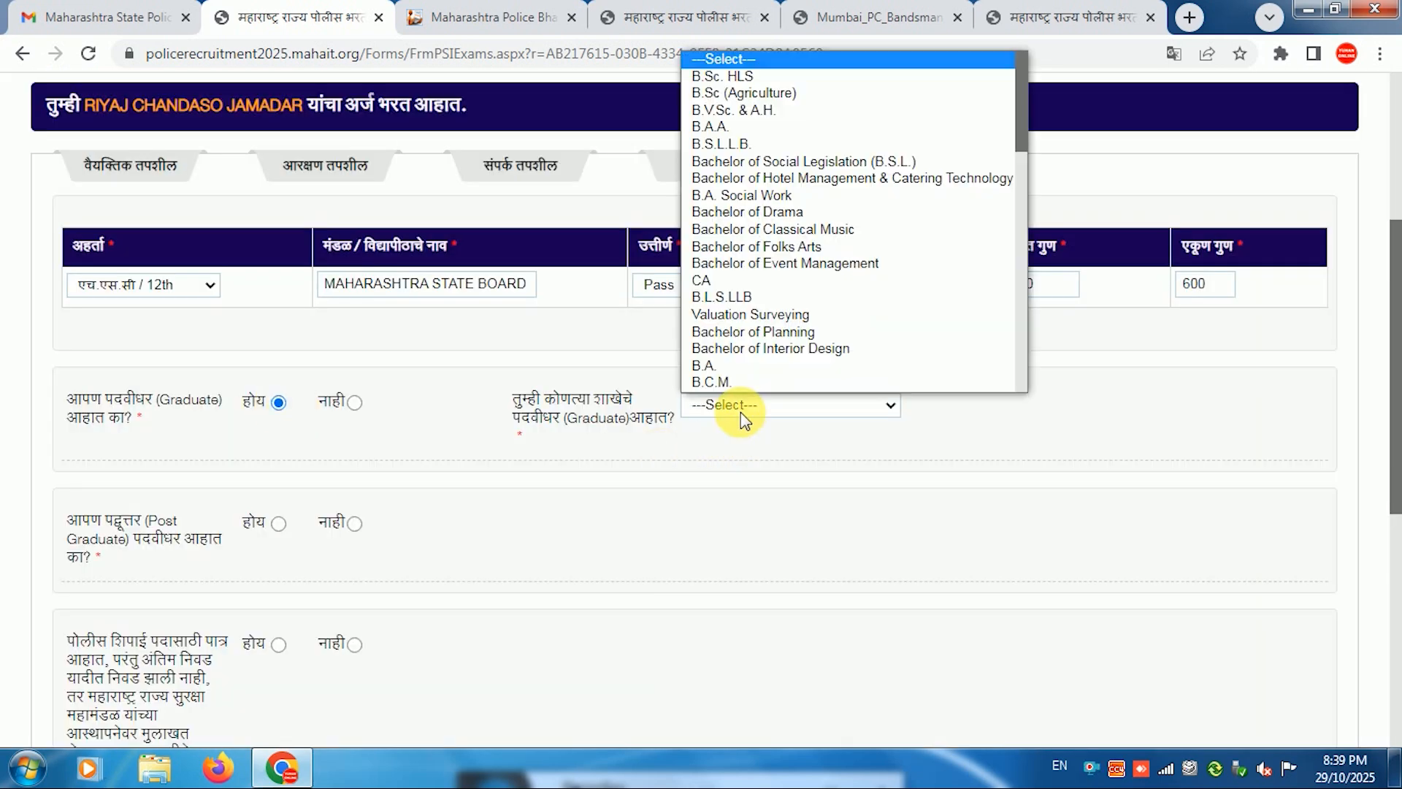
left_click(731, 363)
scroll(263, 358, "down", 2)
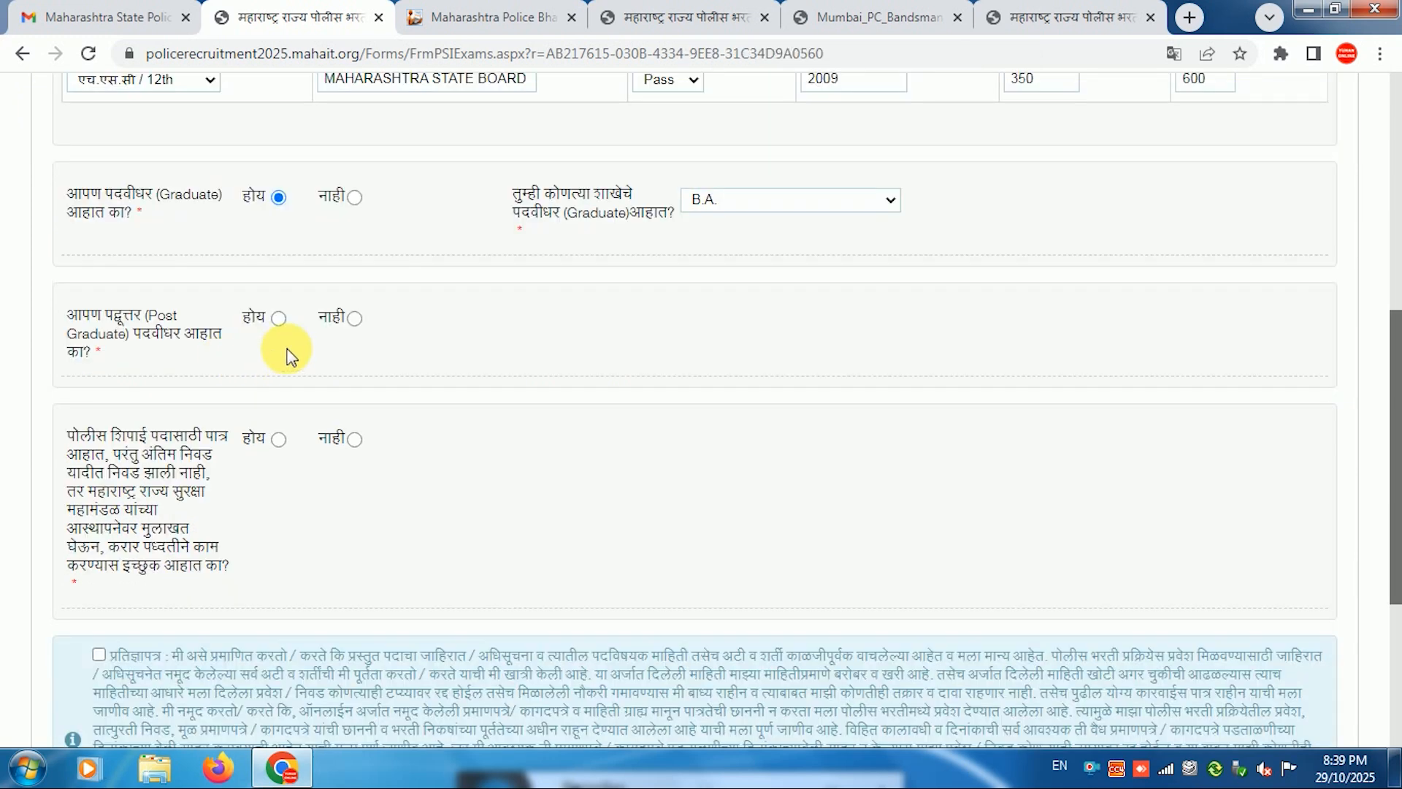
left_click(354, 318)
- Answer Yes to the contract-work willingness question and accept the declaration
scroll(256, 279, "down", 2)
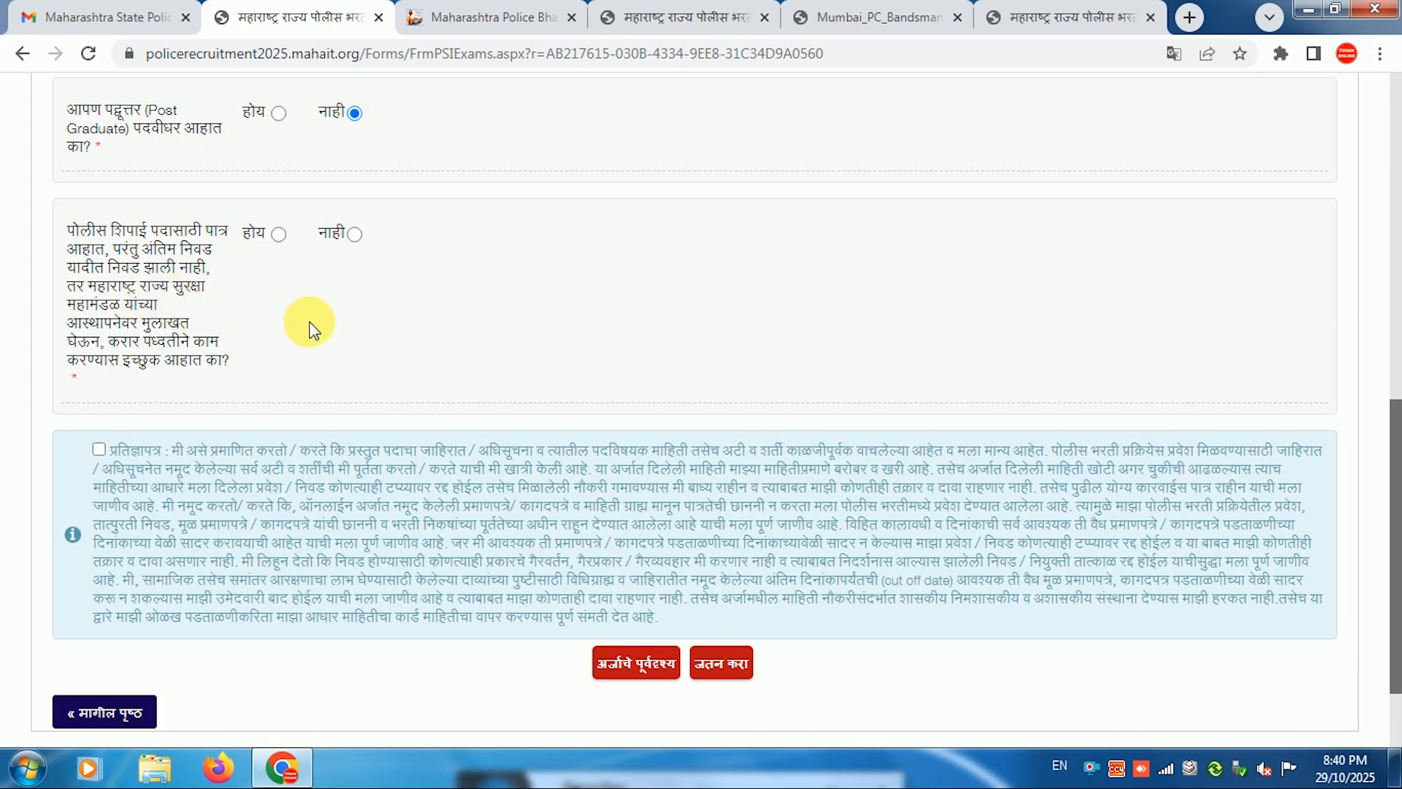
left_click(278, 235)
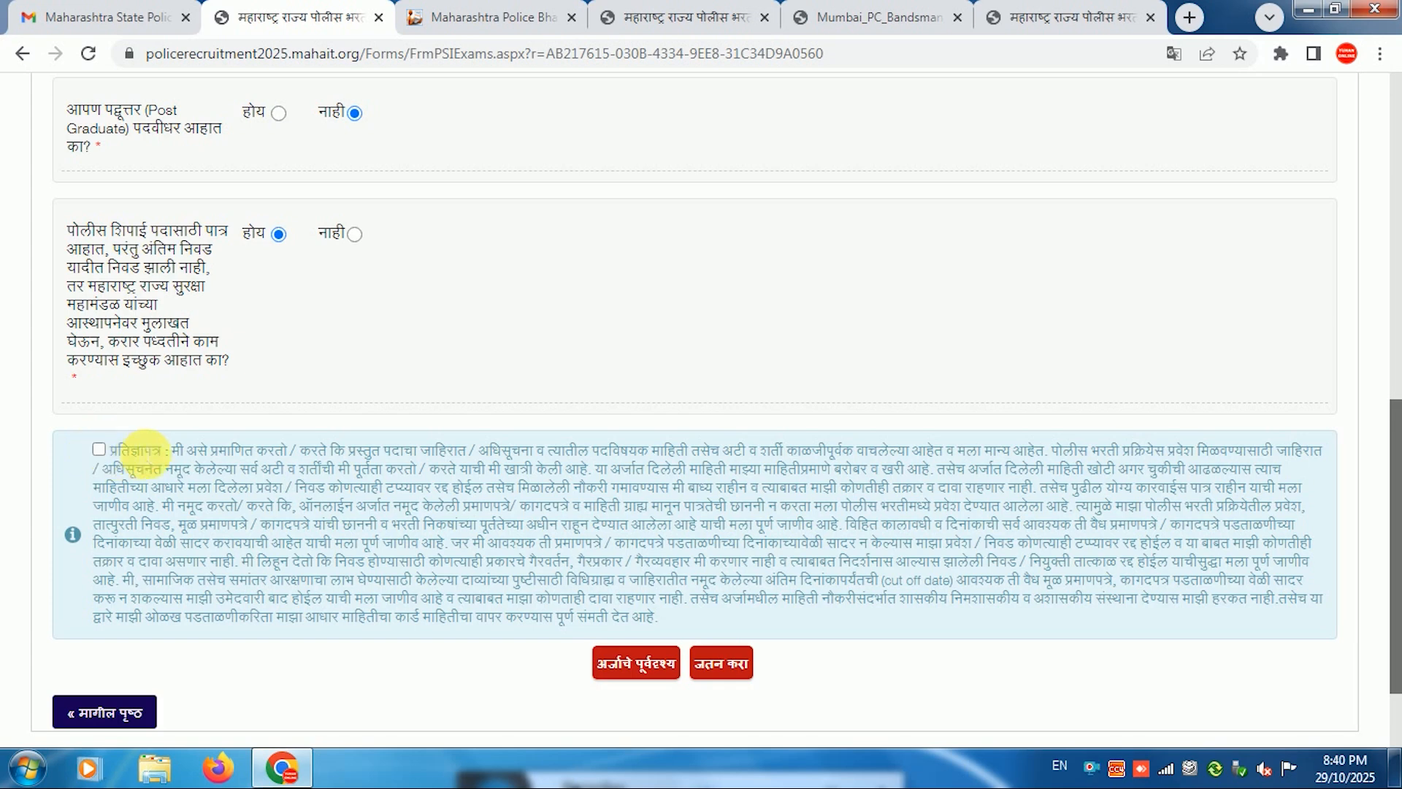
left_click_drag(133, 447, 448, 634)
left_click(98, 450)
left_click(480, 394)
scroll(401, 486, "down", 2)
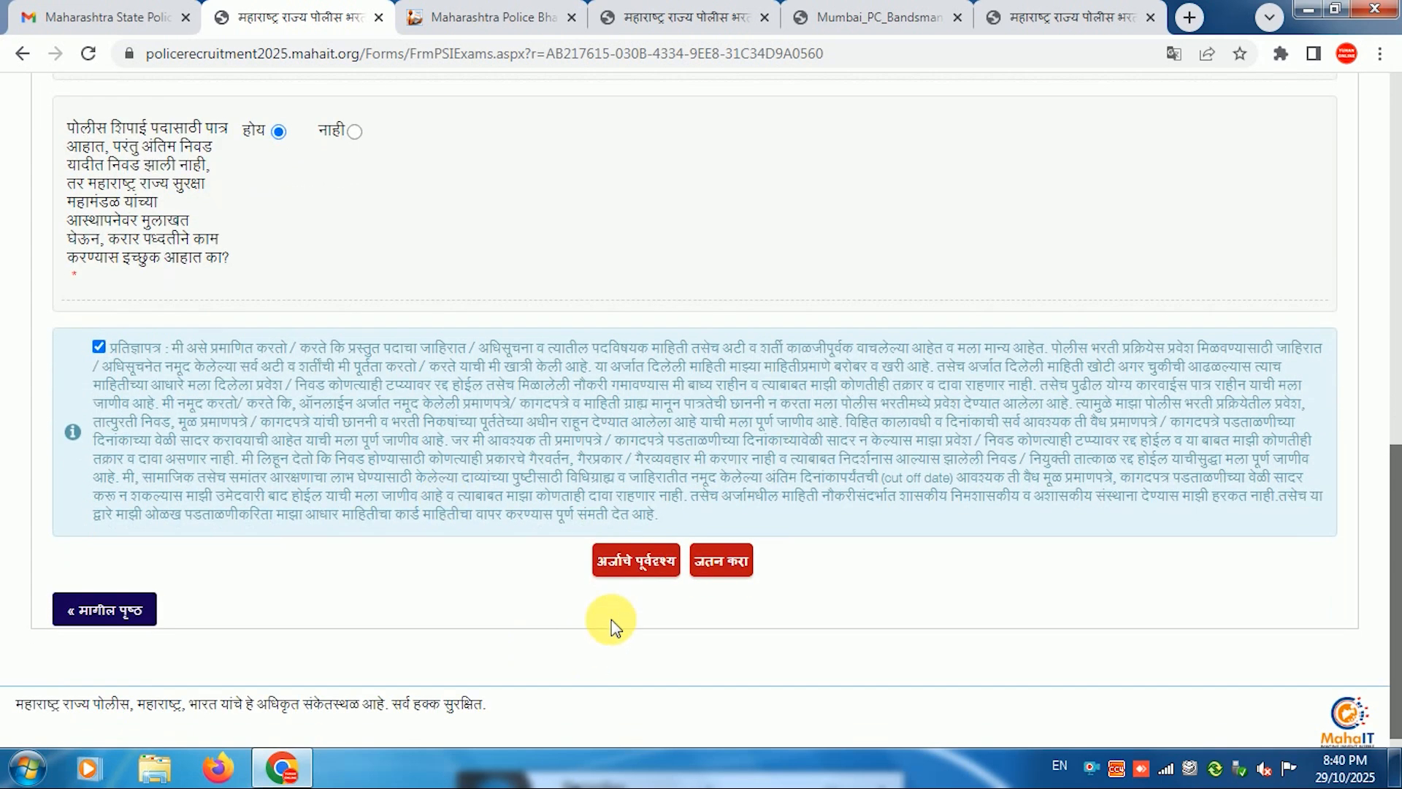
- Review the full-screen application preview, close it, and save the application
left_click(647, 571)
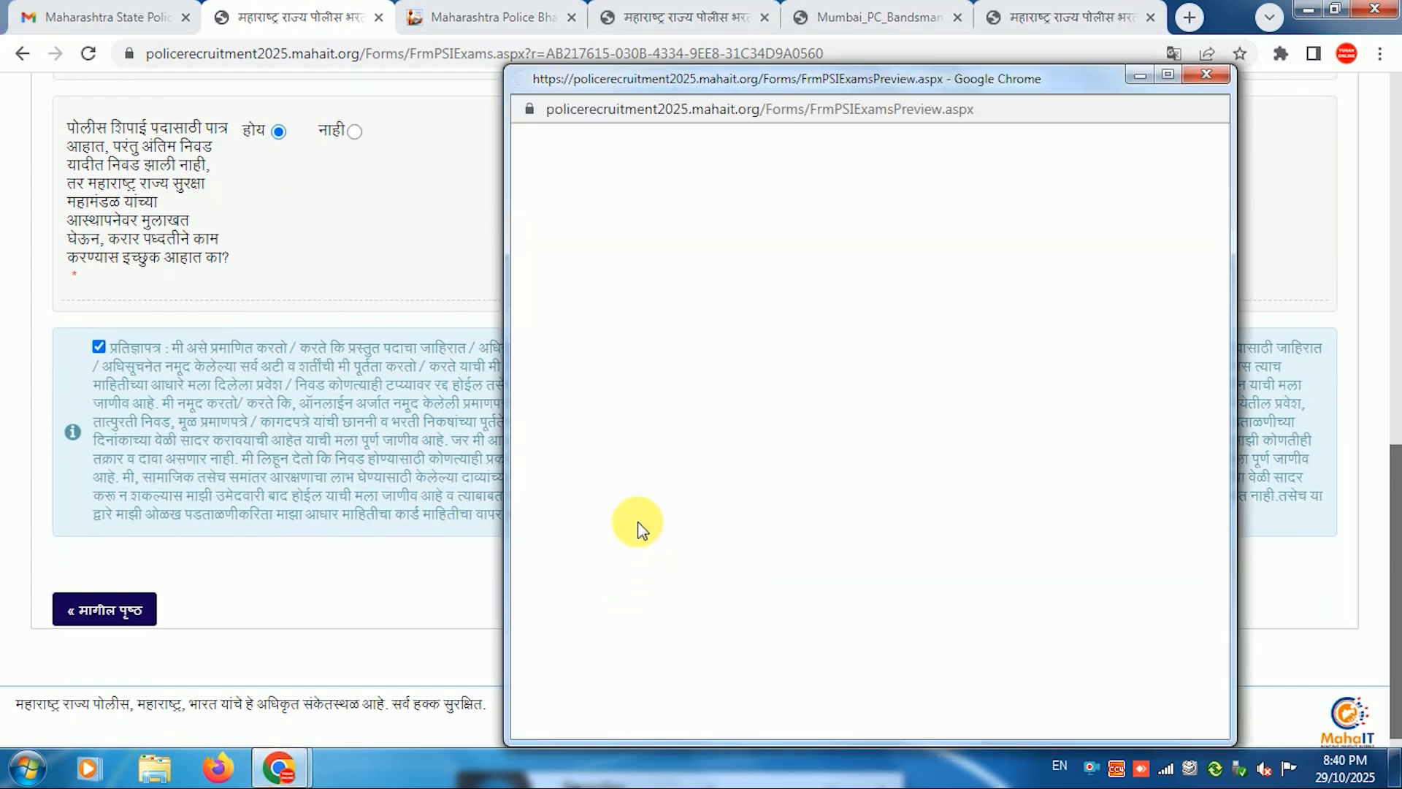
left_click(1168, 74)
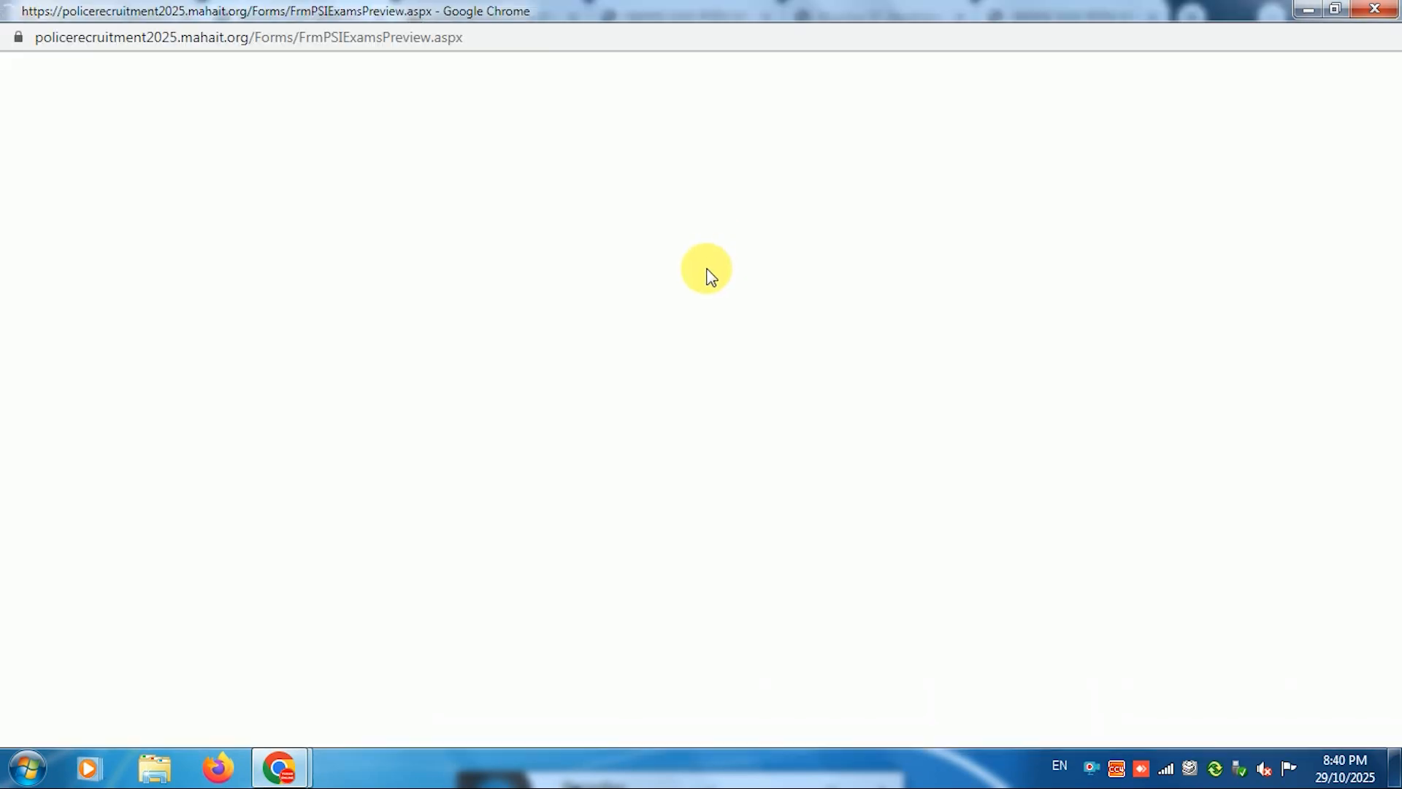
scroll(442, 536, "down", 15)
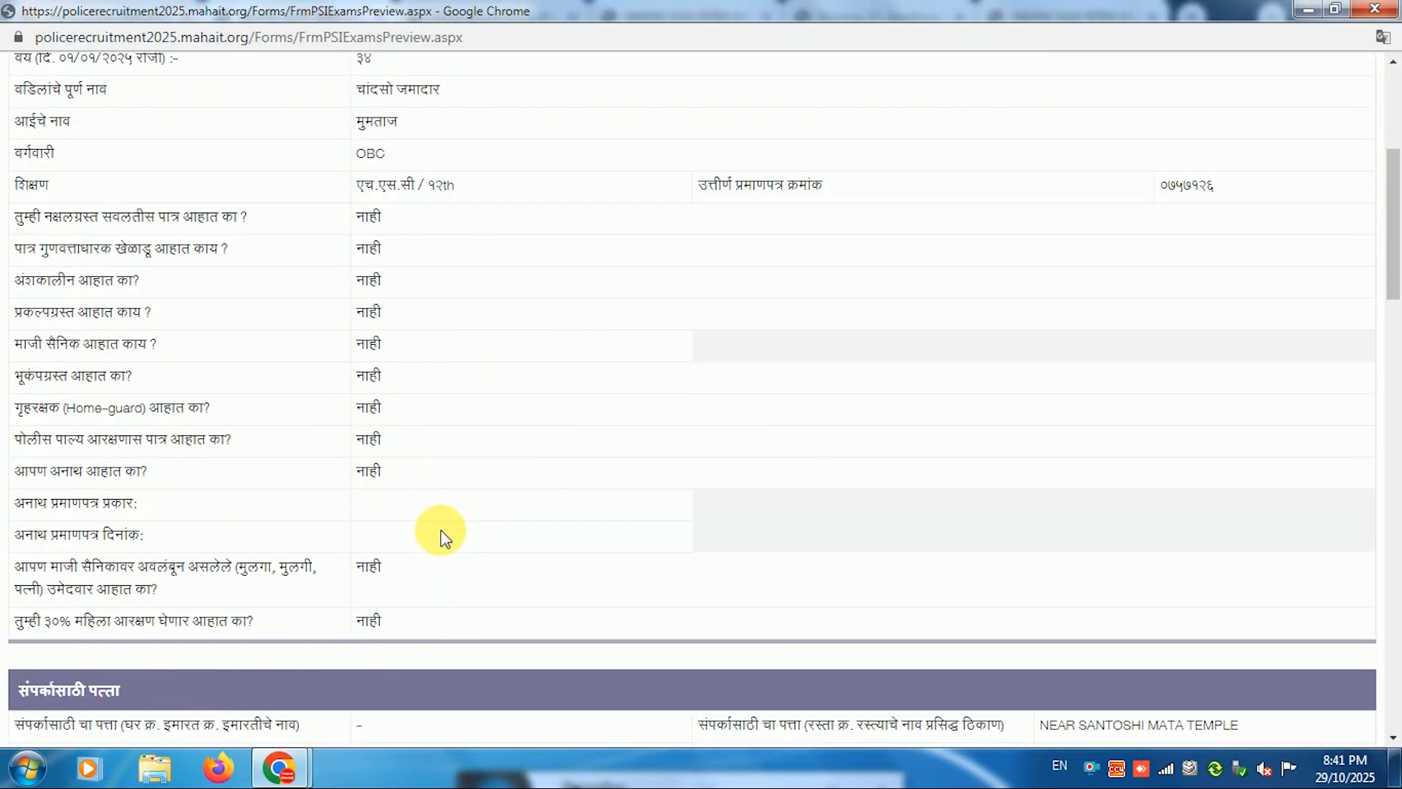
scroll(440, 537, "down", 10)
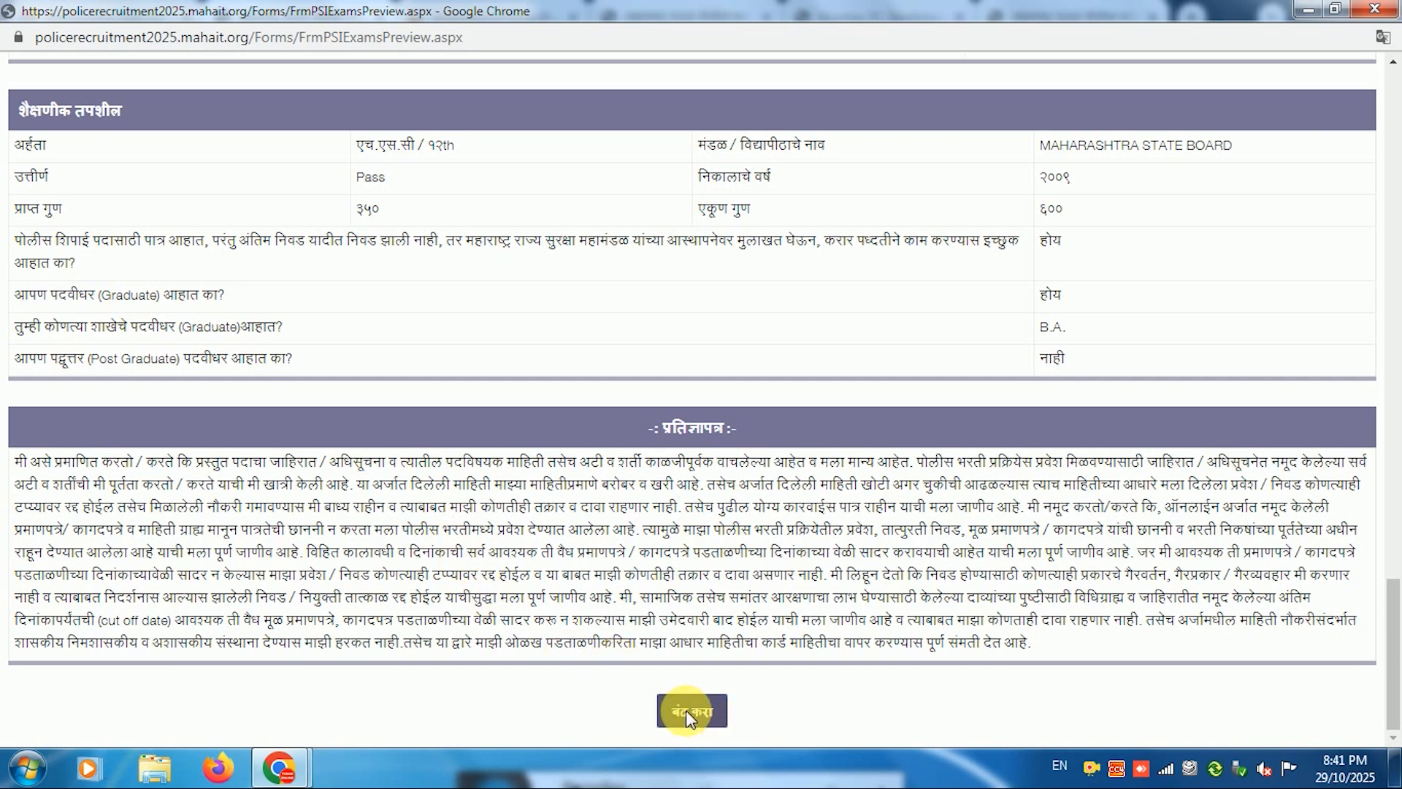
left_click(712, 722)
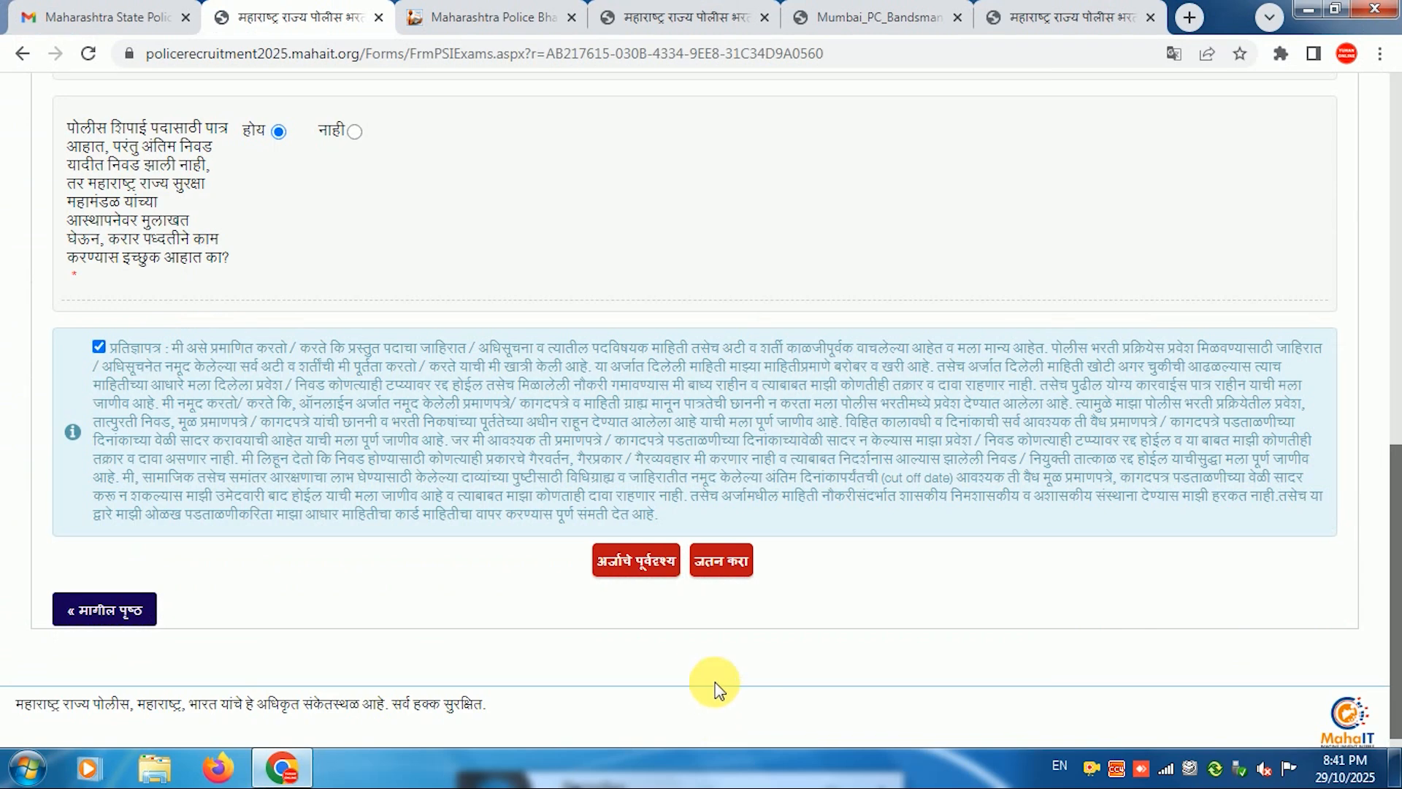
left_click(741, 582)
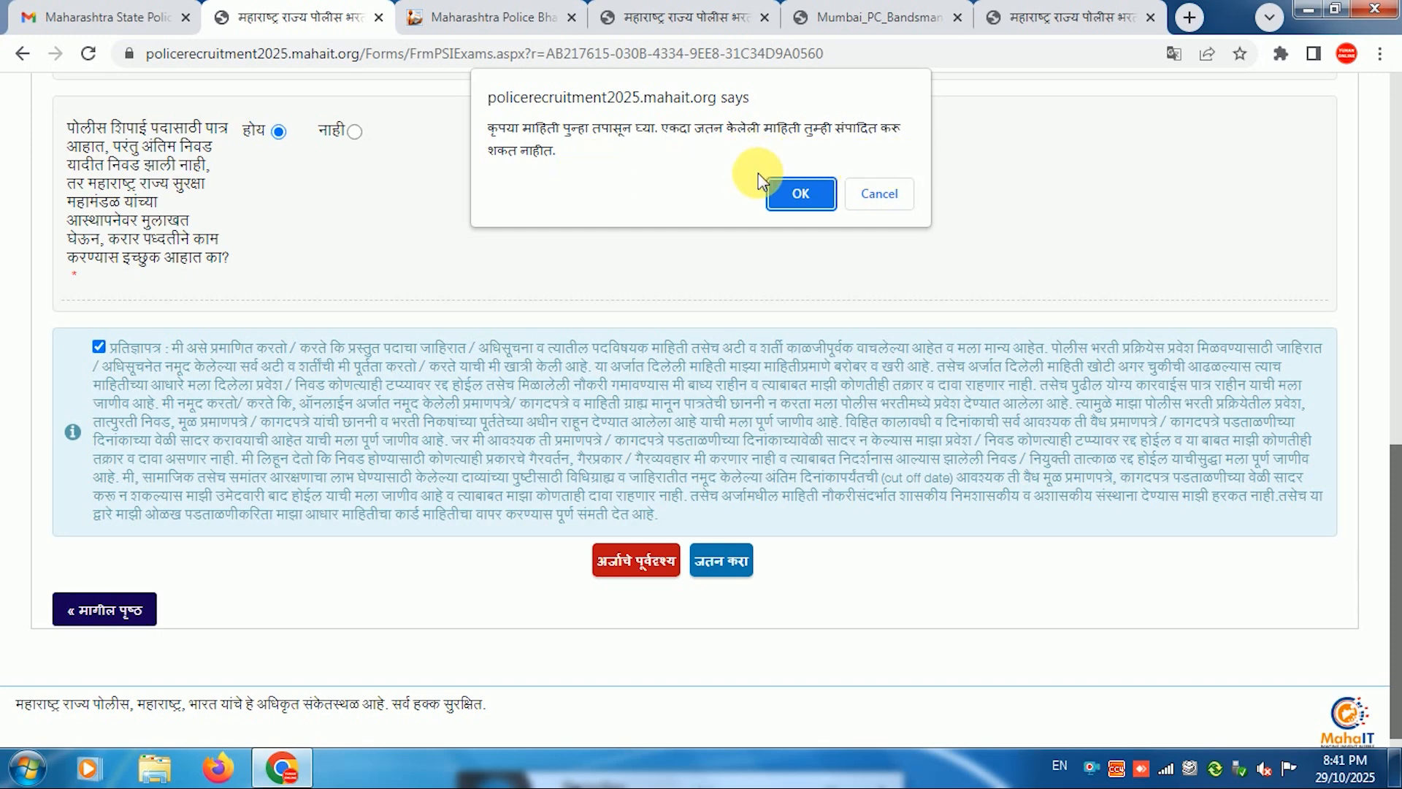
- Confirm the save and find the Police Constable, CP Mumbai application listed with fee 350
left_click(809, 203)
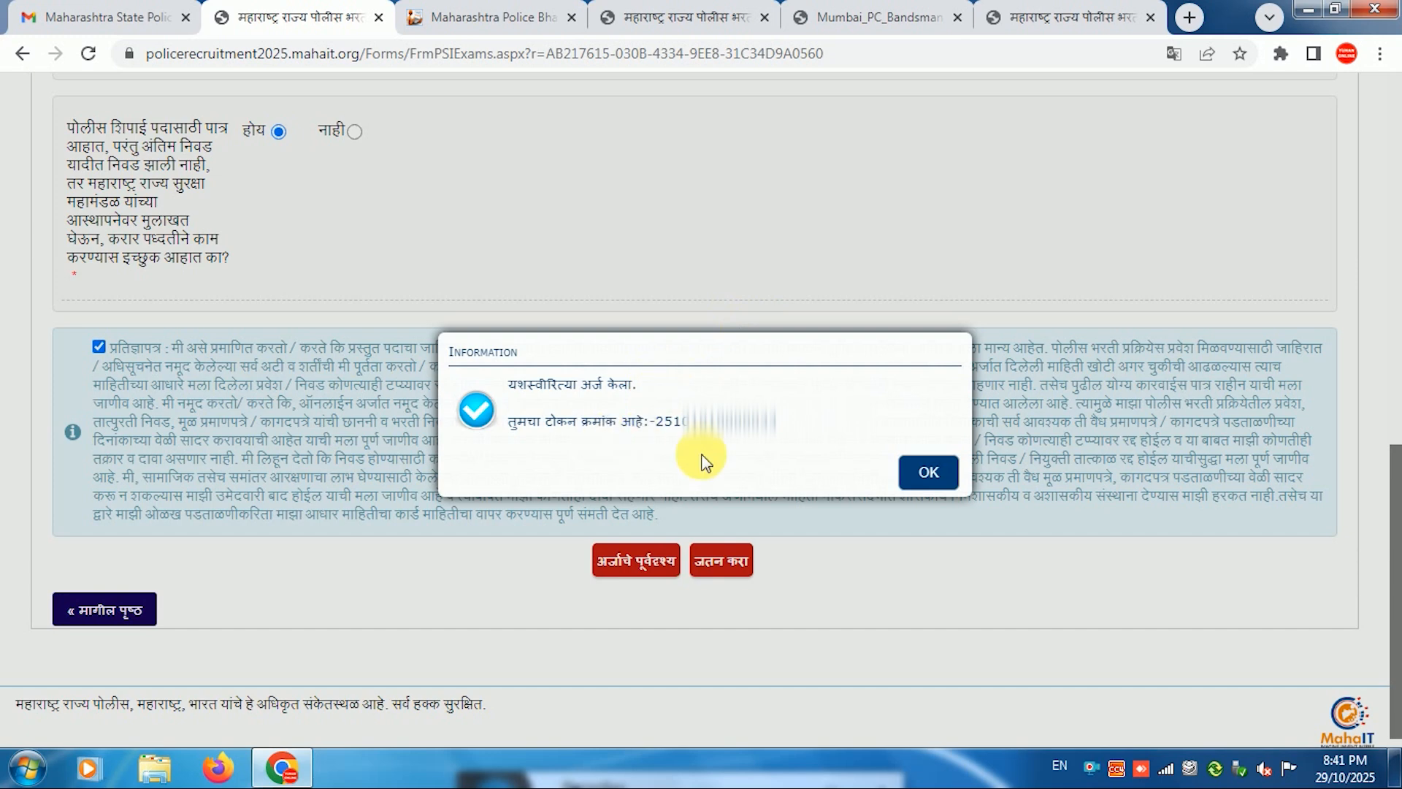
left_click(928, 473)
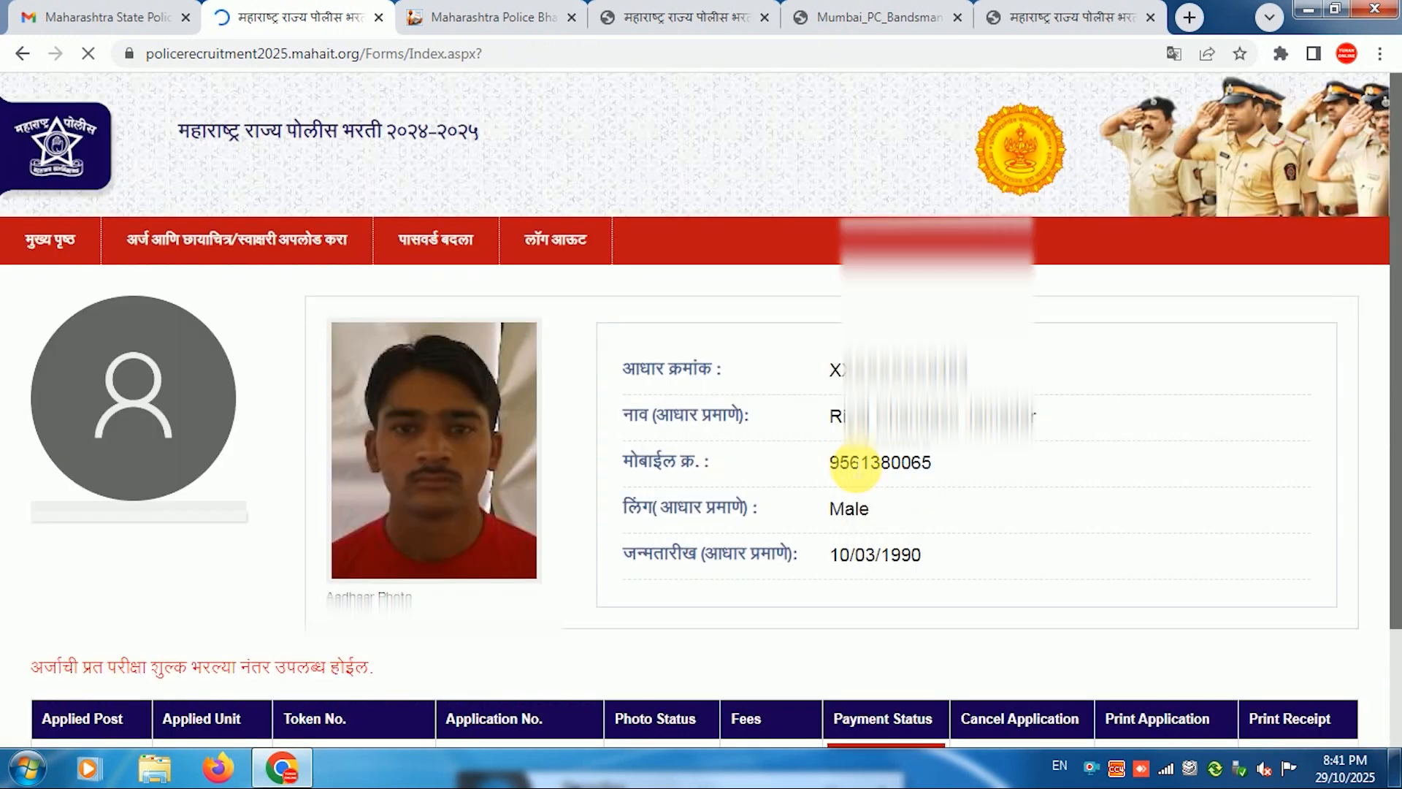
scroll(851, 467, "down", 2)
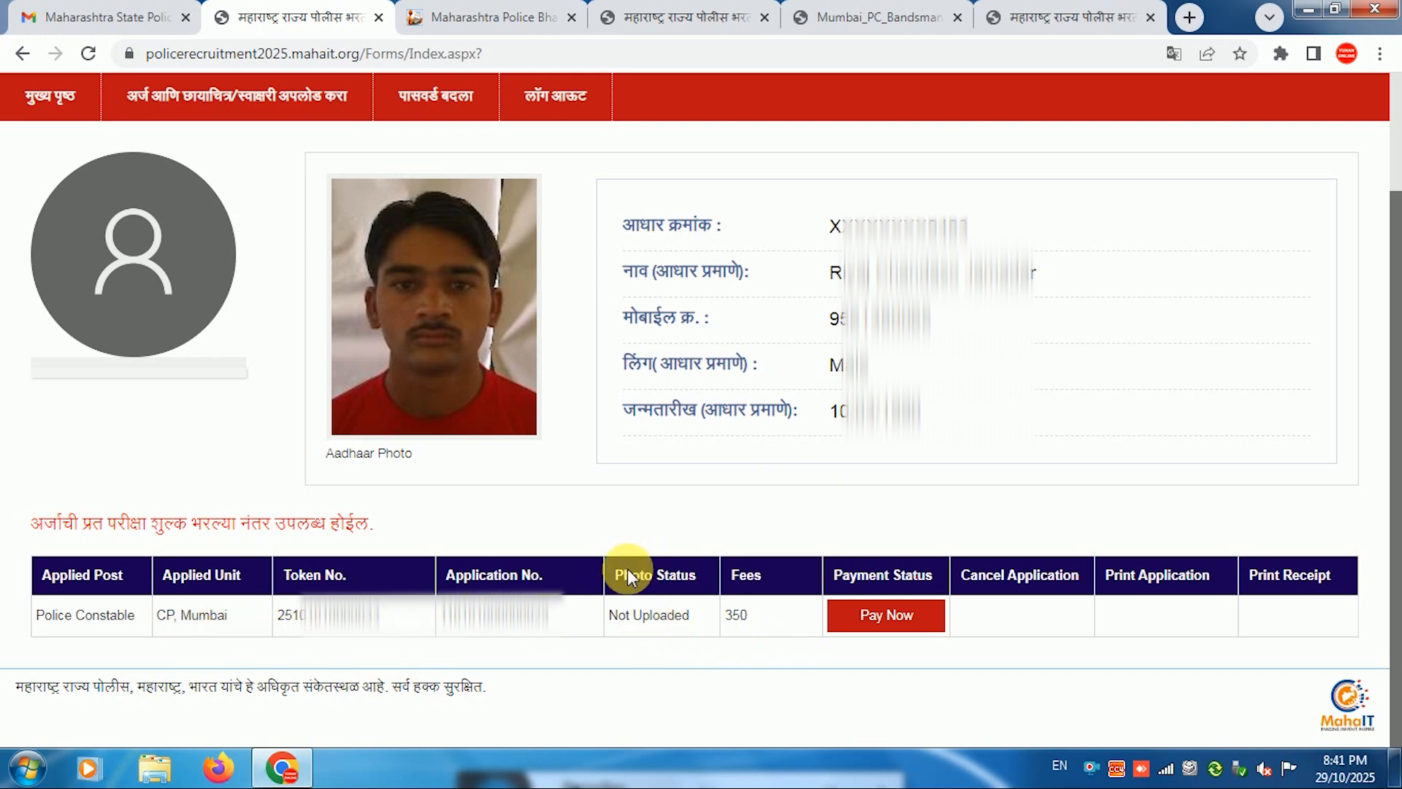
mouse_move(226, 117)
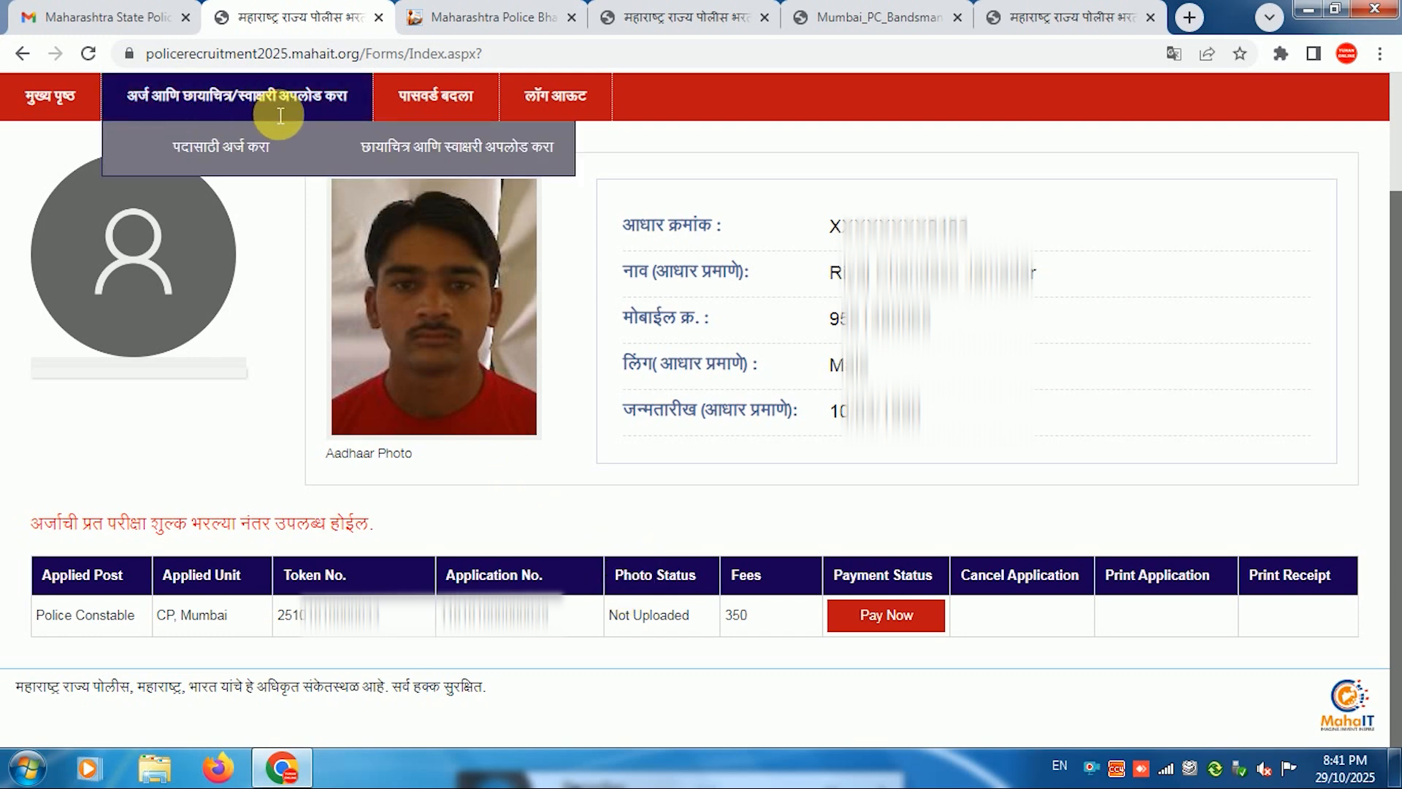
- Open the photo and signature upload page and try a photo, dismissing the 5–20 KB size warning
left_click(457, 159)
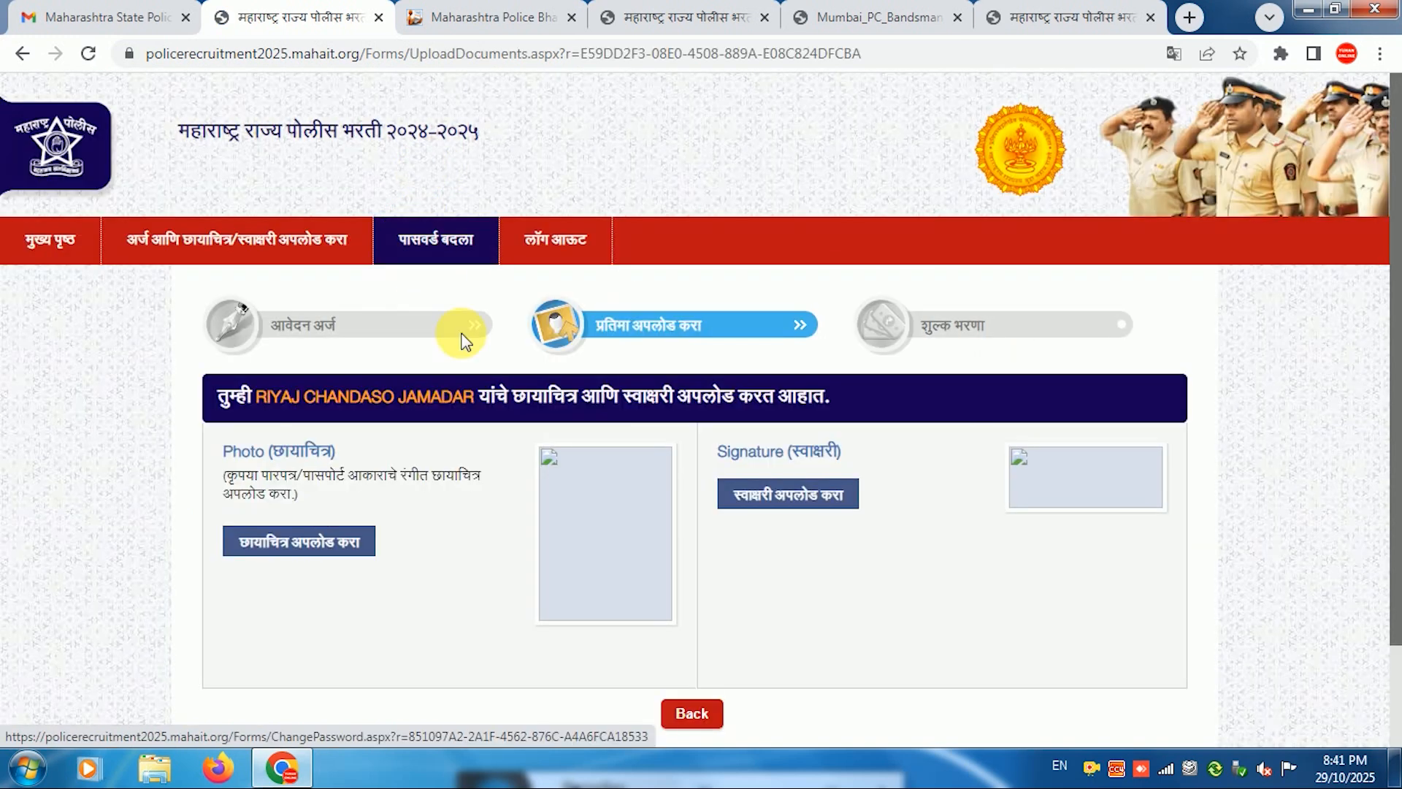
left_click(829, 499)
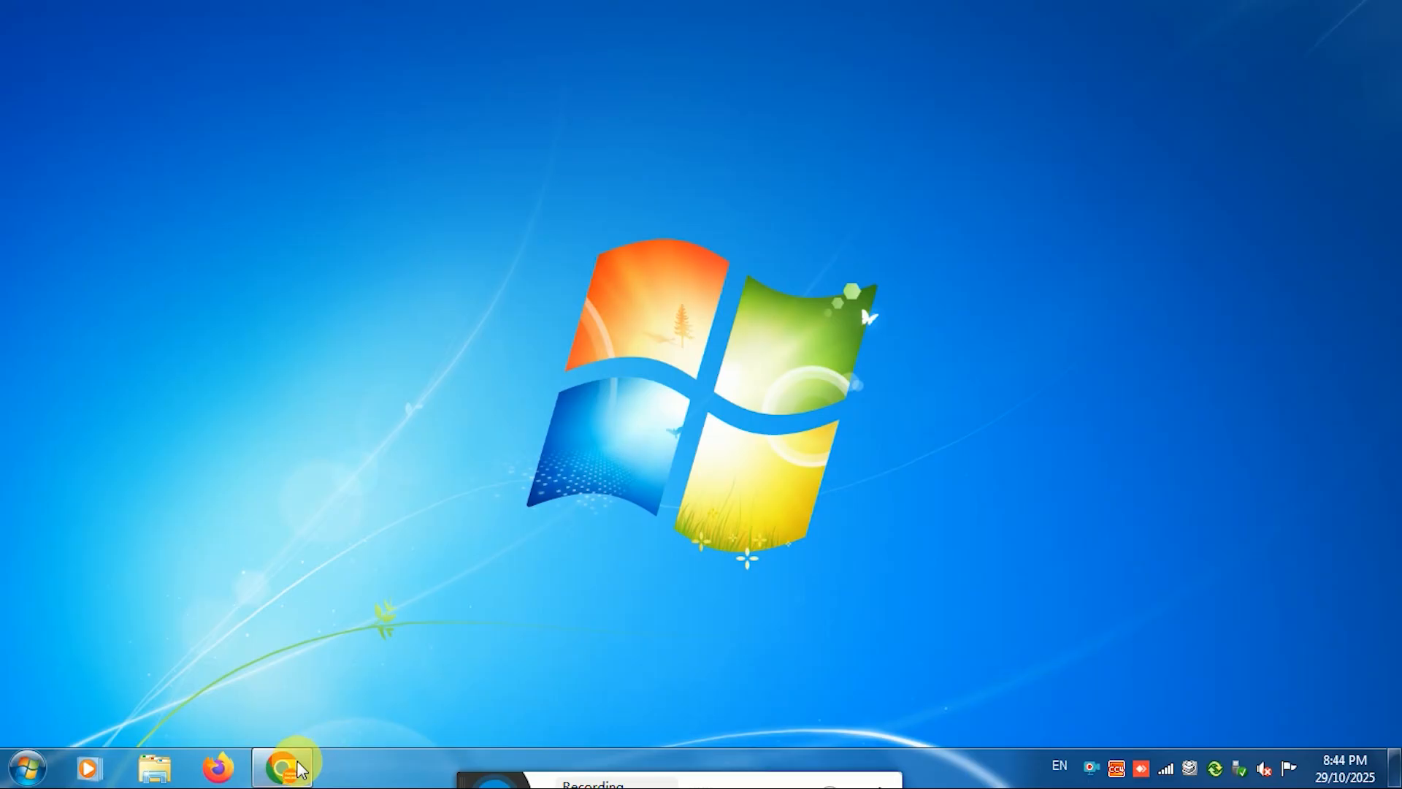
left_click(283, 767)
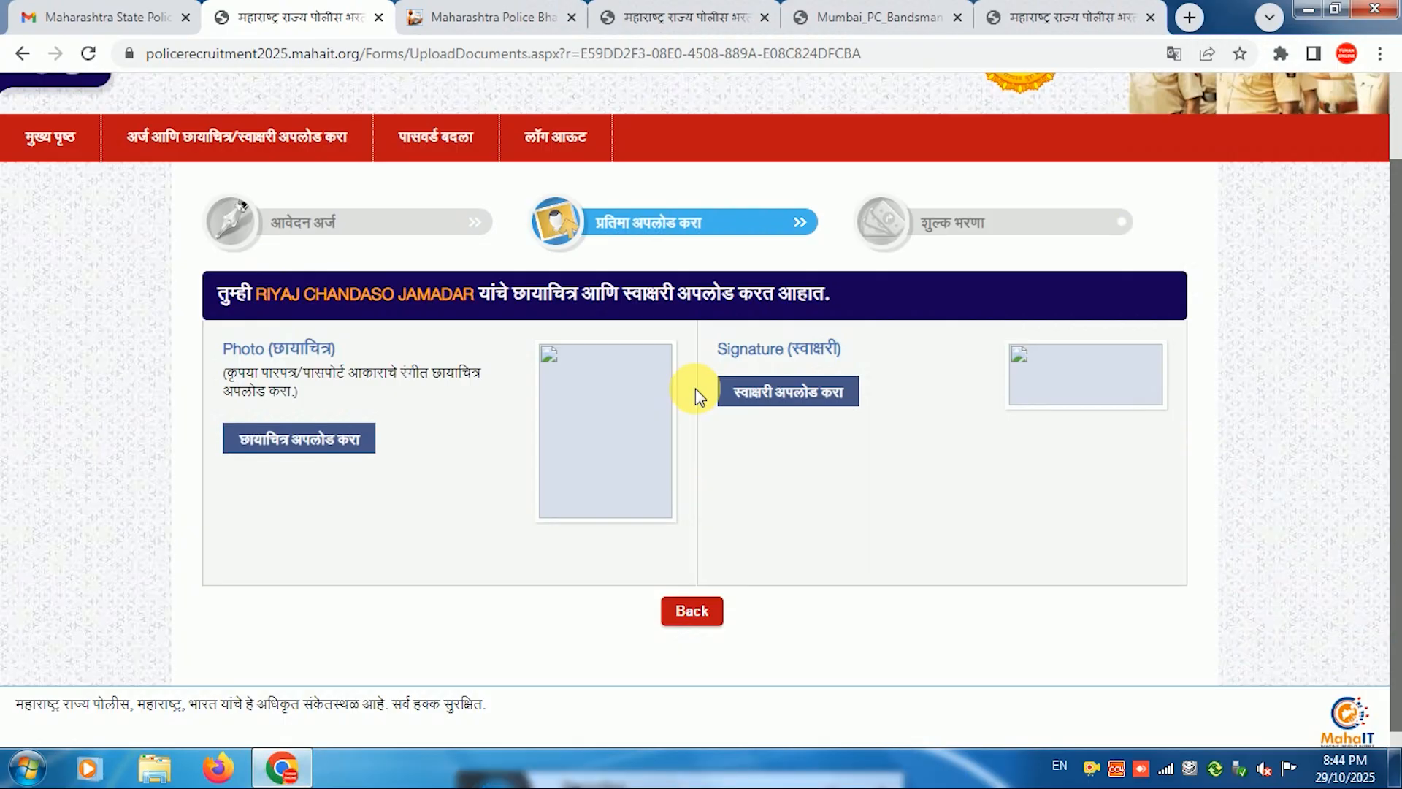
left_click(296, 442)
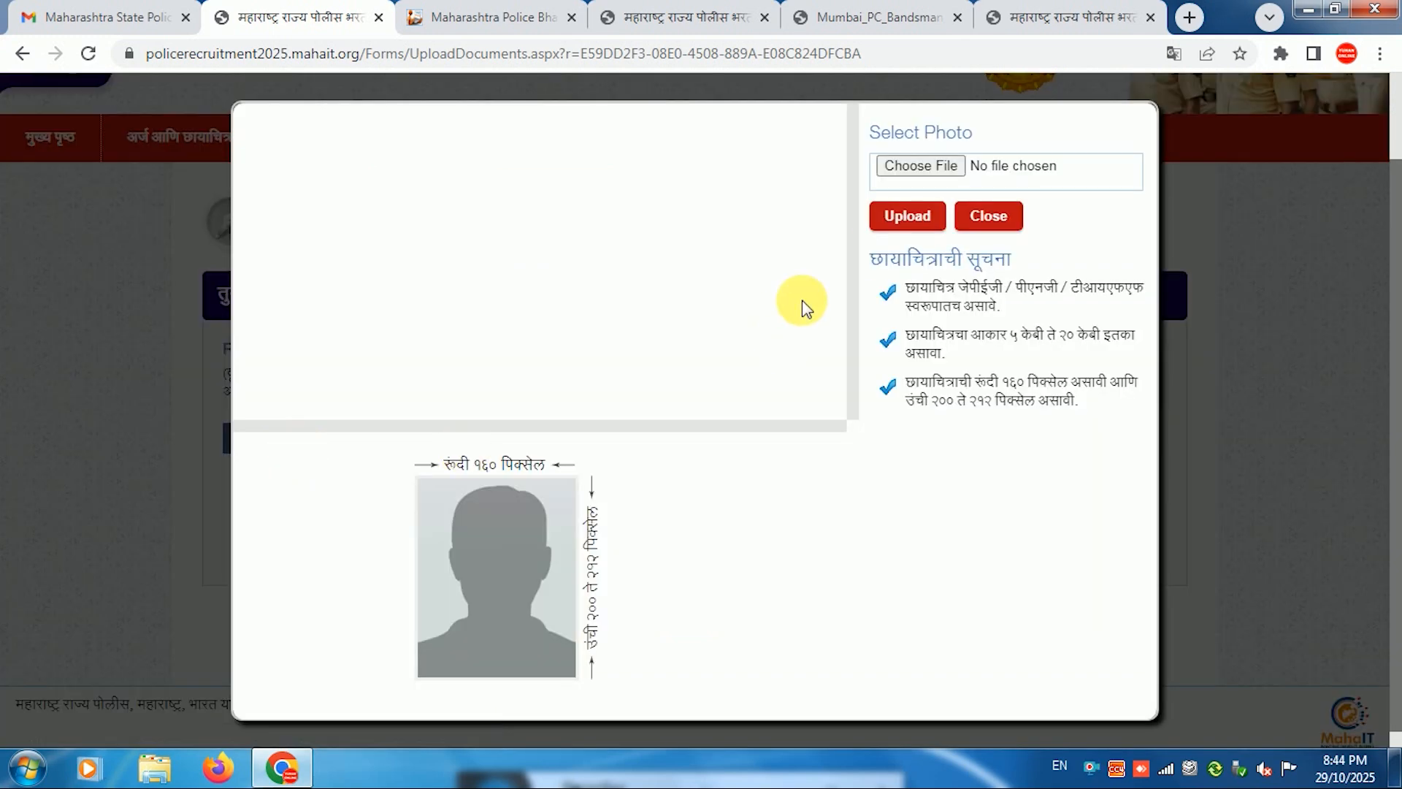
left_click(930, 181)
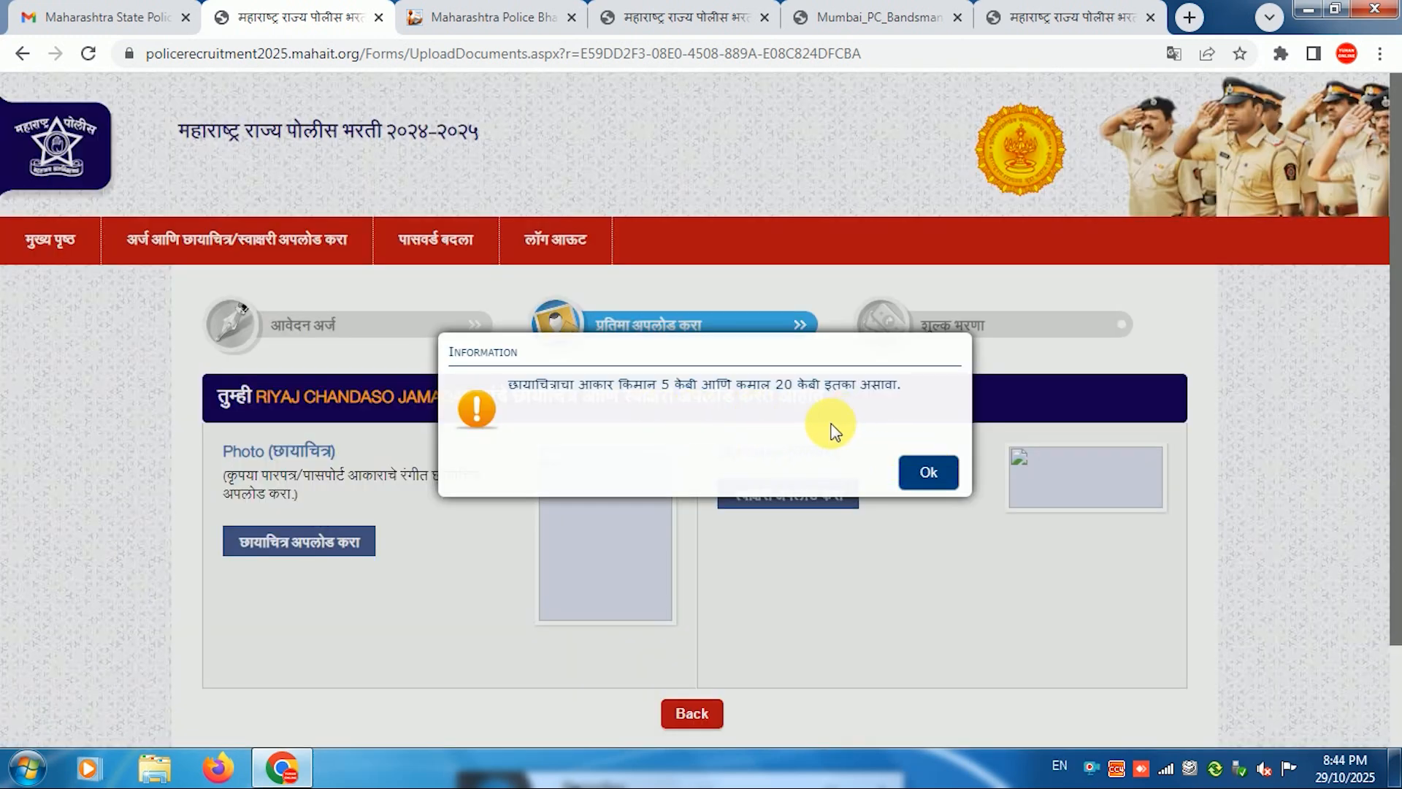
left_click(945, 478)
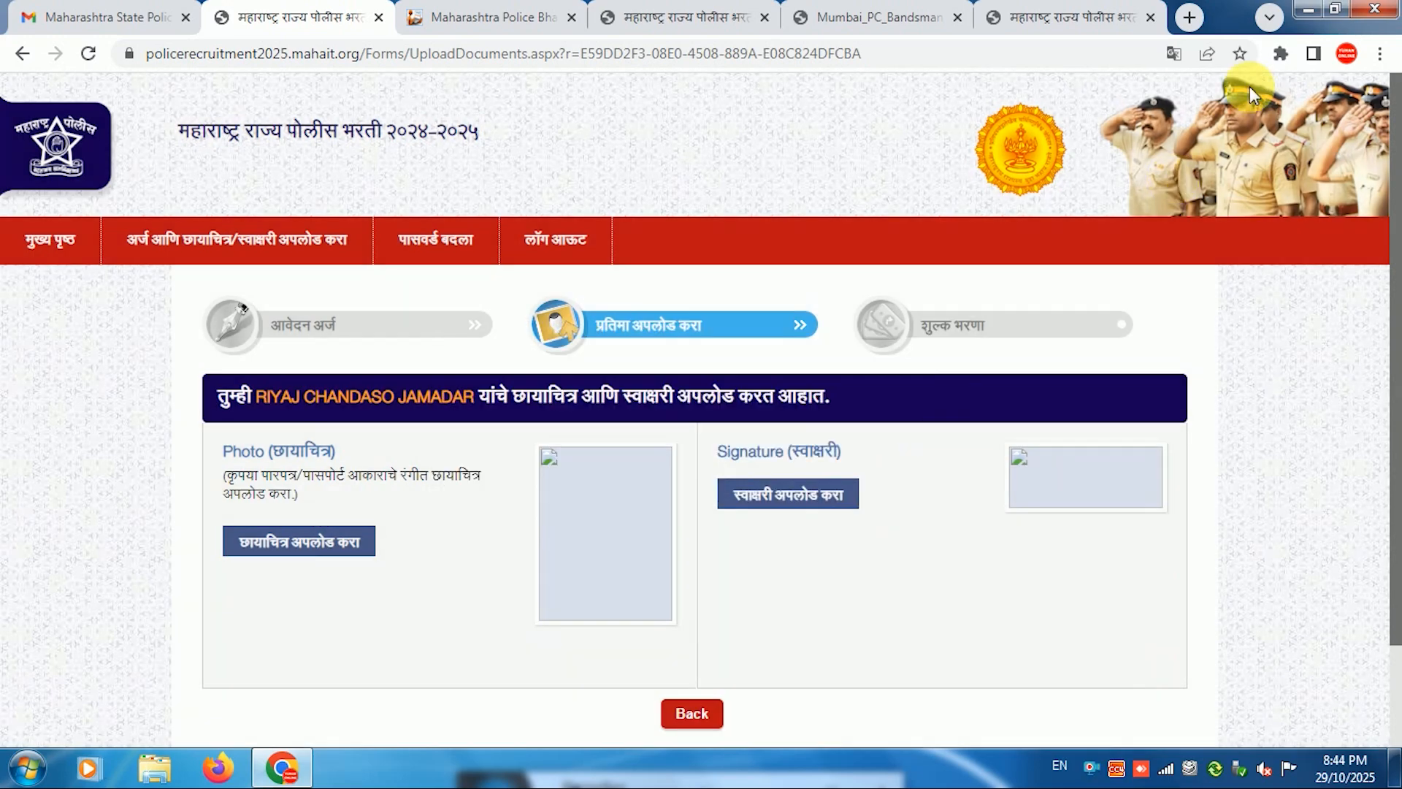
- Open the passport photo from the E: SCAN folder in Paint
left_click(1306, 11)
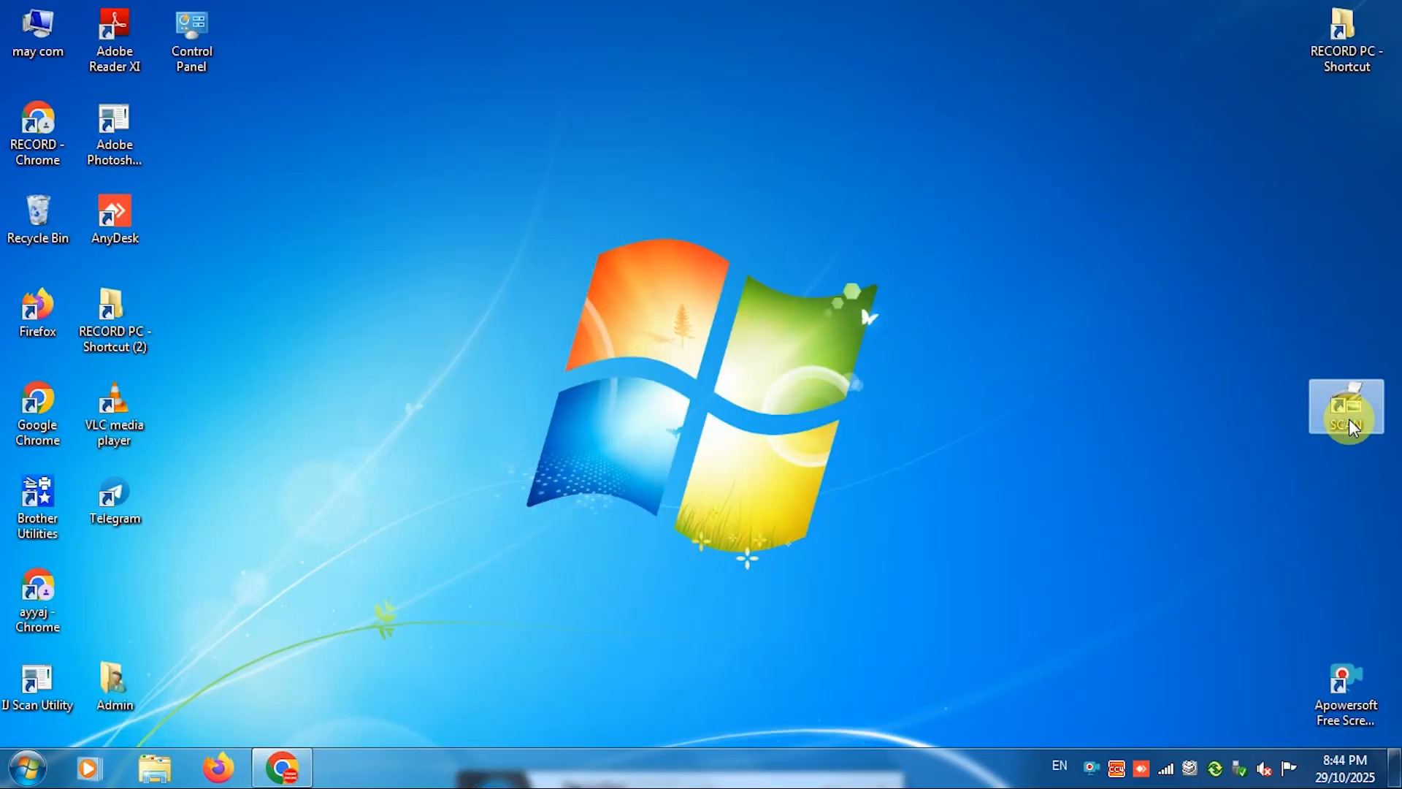
double_click(1349, 392)
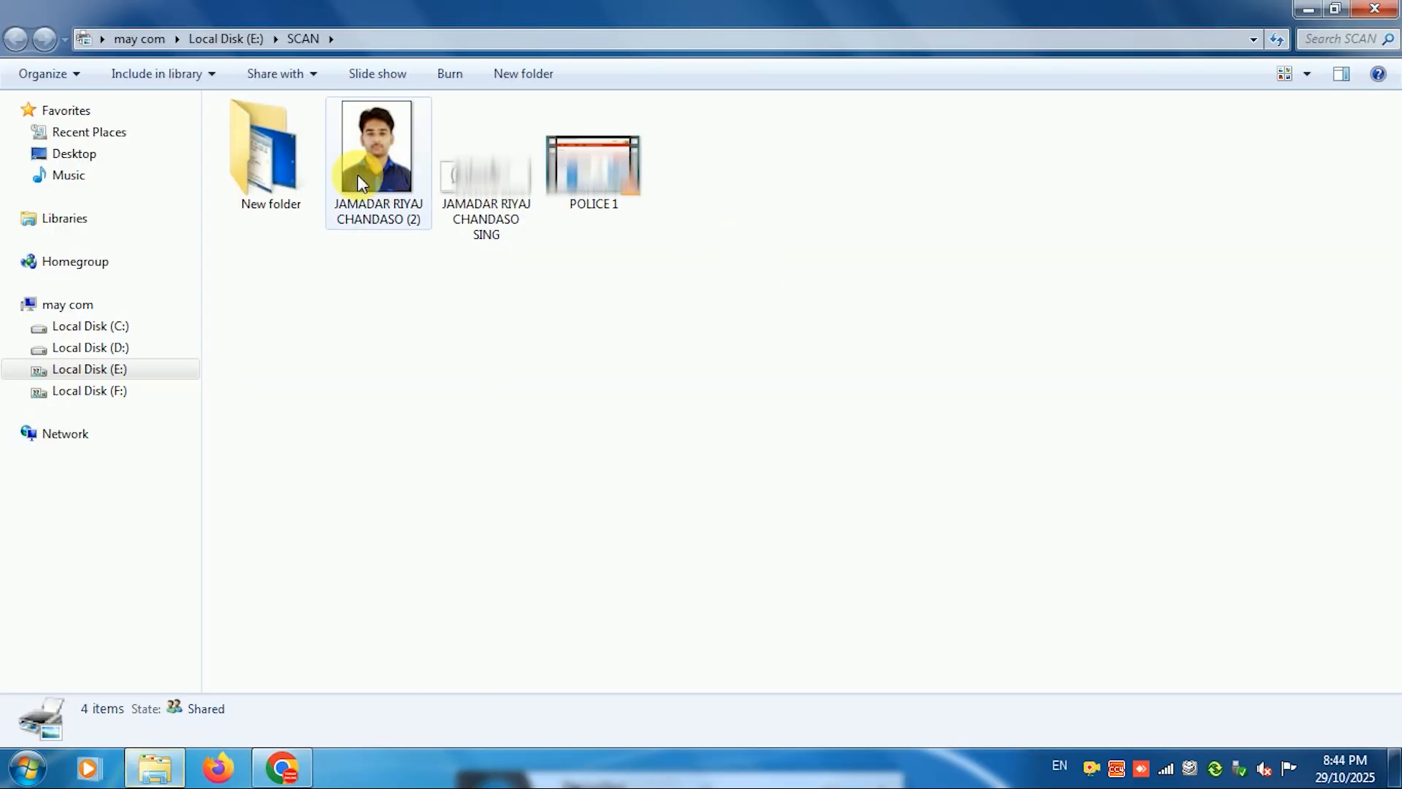
right_click(396, 159)
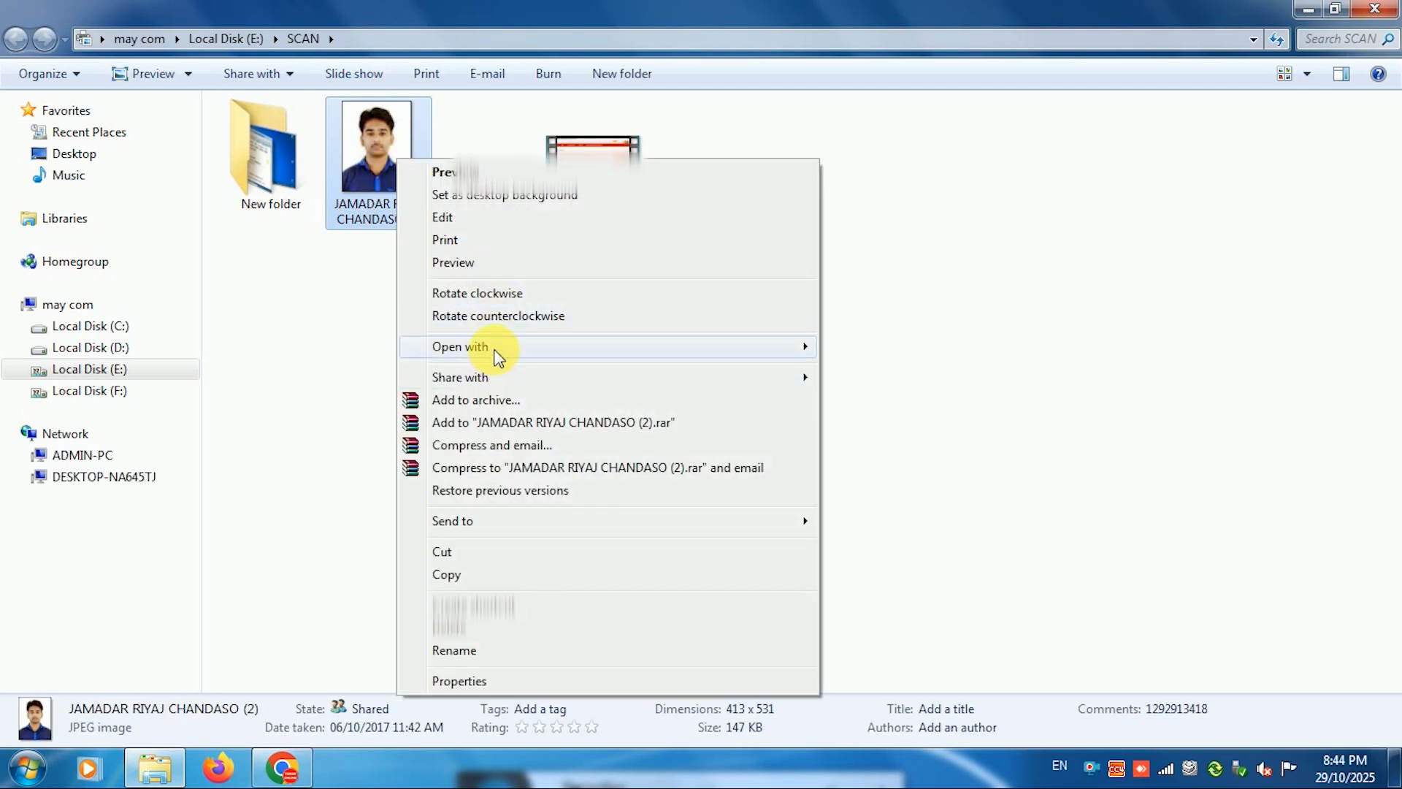
mouse_move(491, 348)
left_click(864, 437)
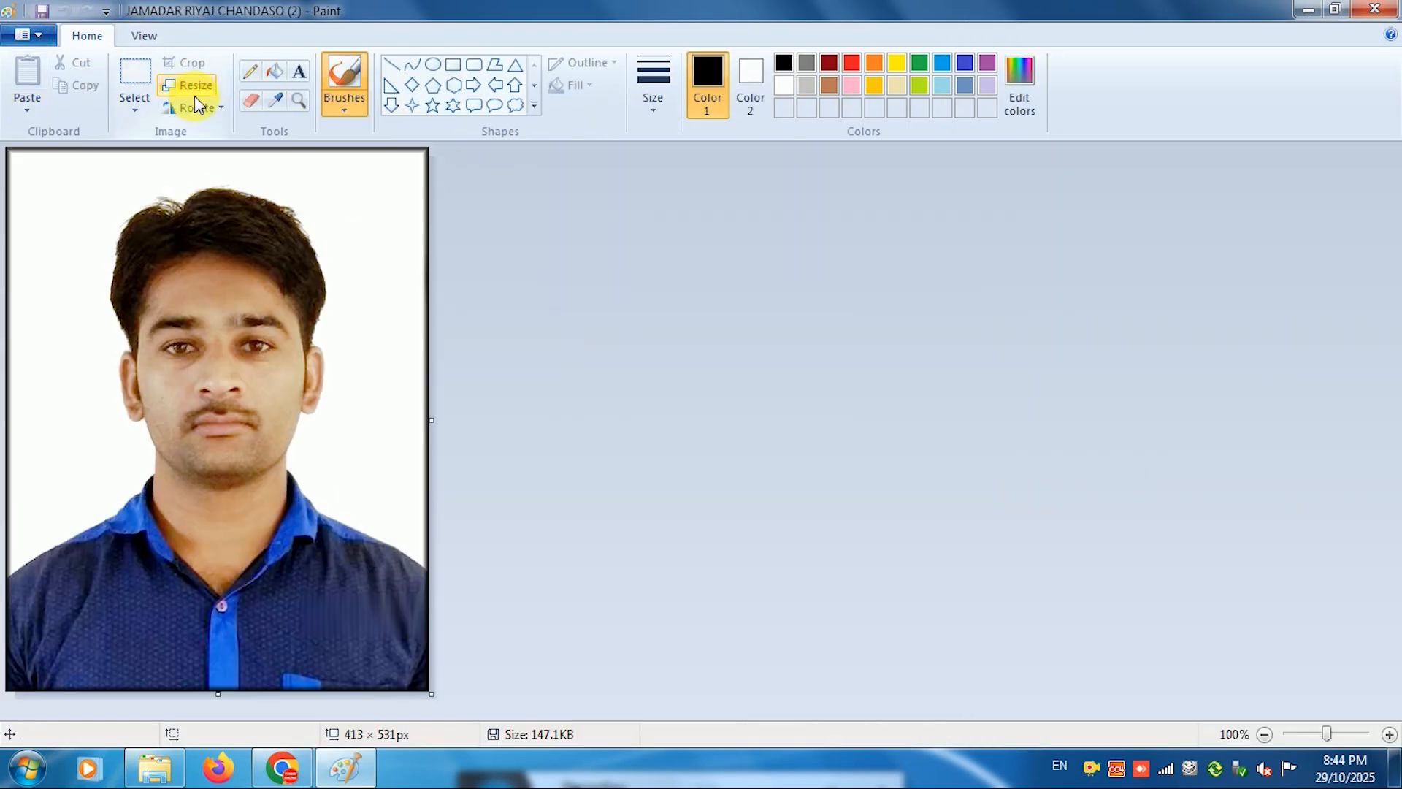
- Resize the photo to 160 × 200 pixels without keeping the aspect ratio
left_click(192, 87)
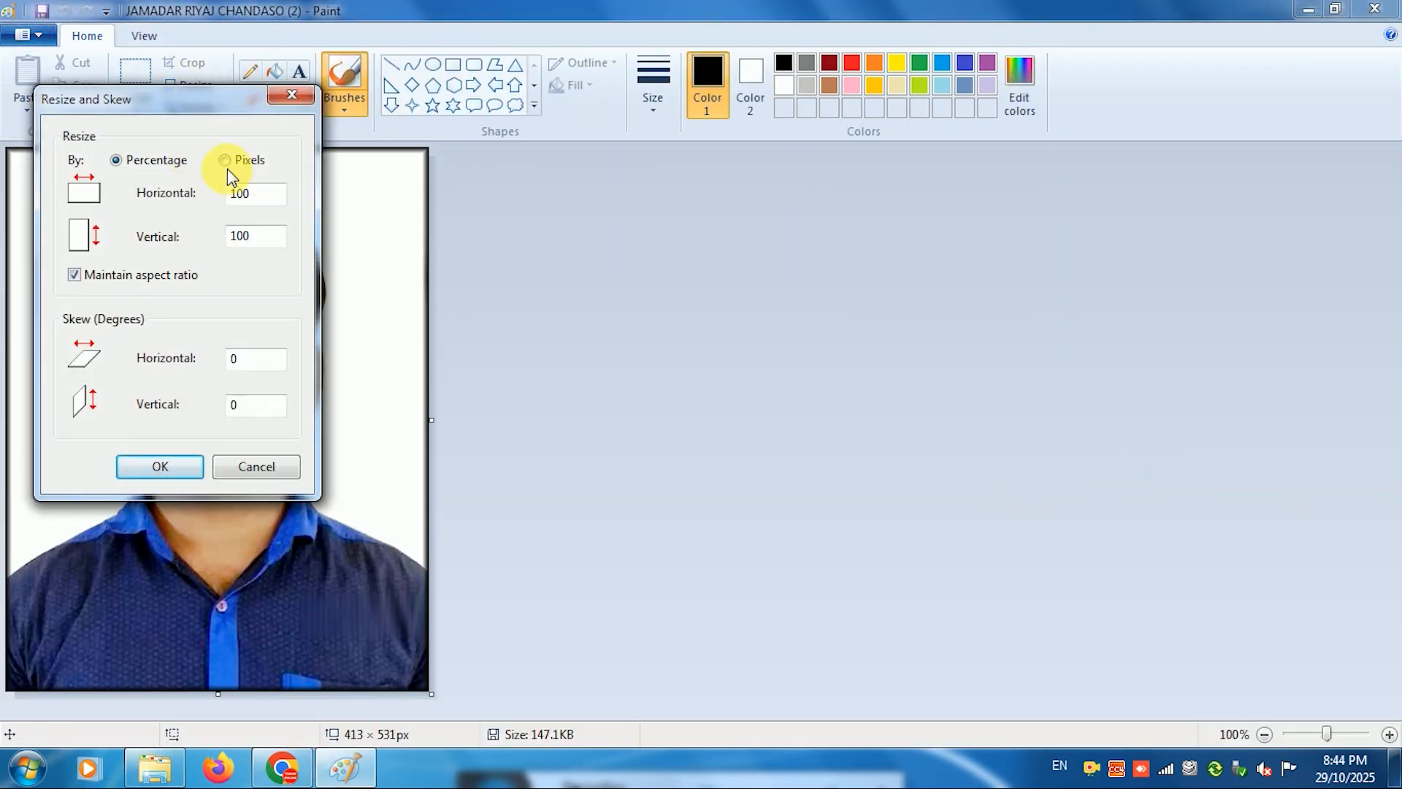
left_click(226, 162)
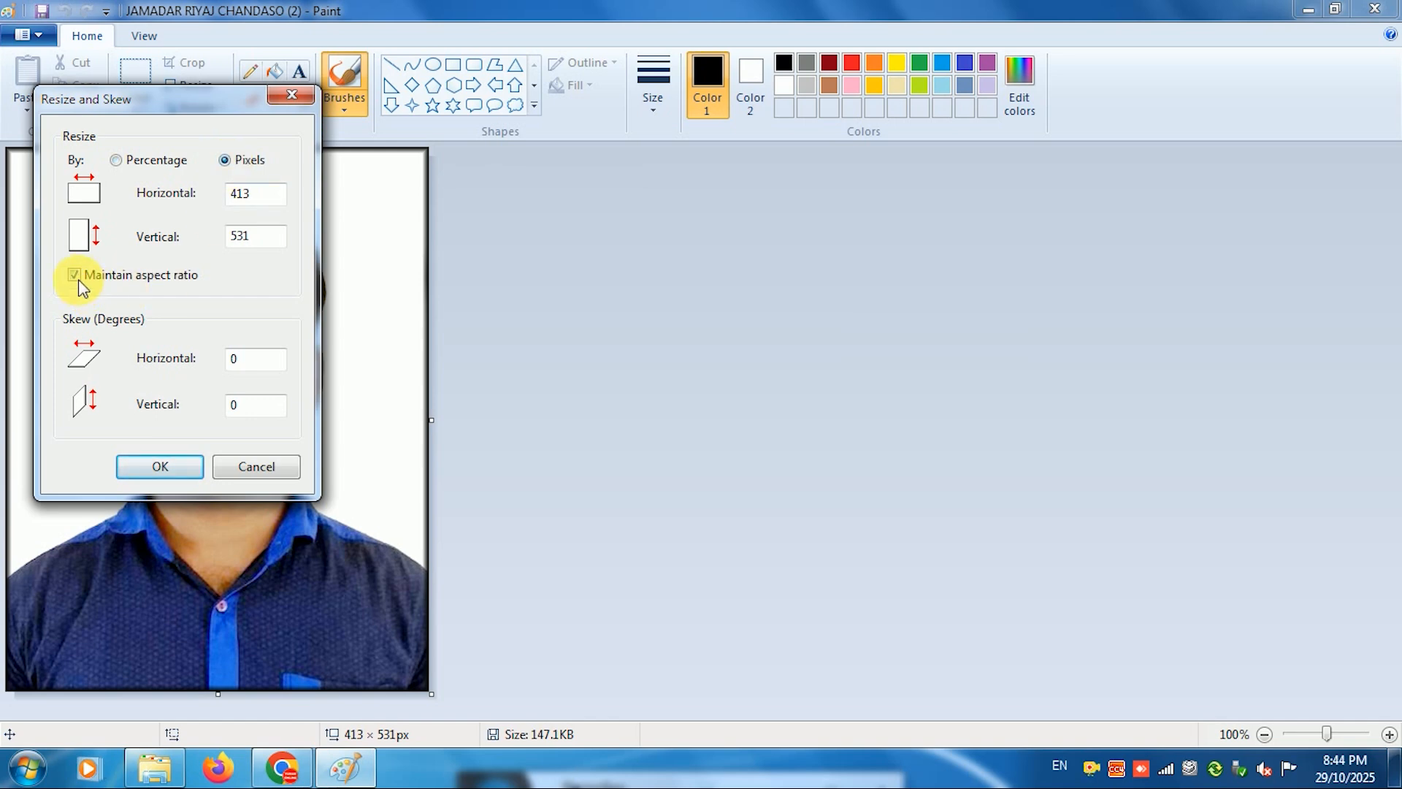
left_click_drag(278, 194, 93, 192)
type("160")
key("Tab")
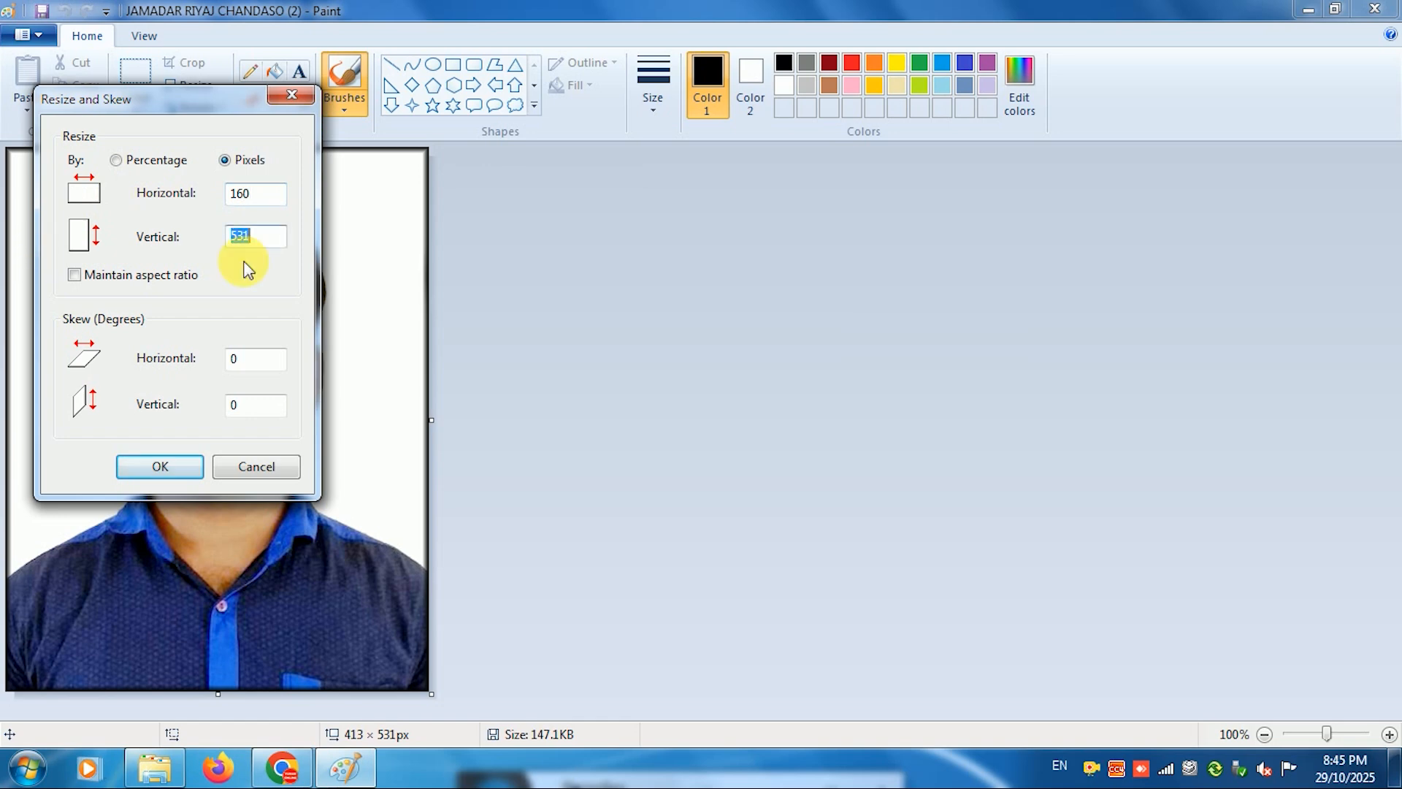
type("200")
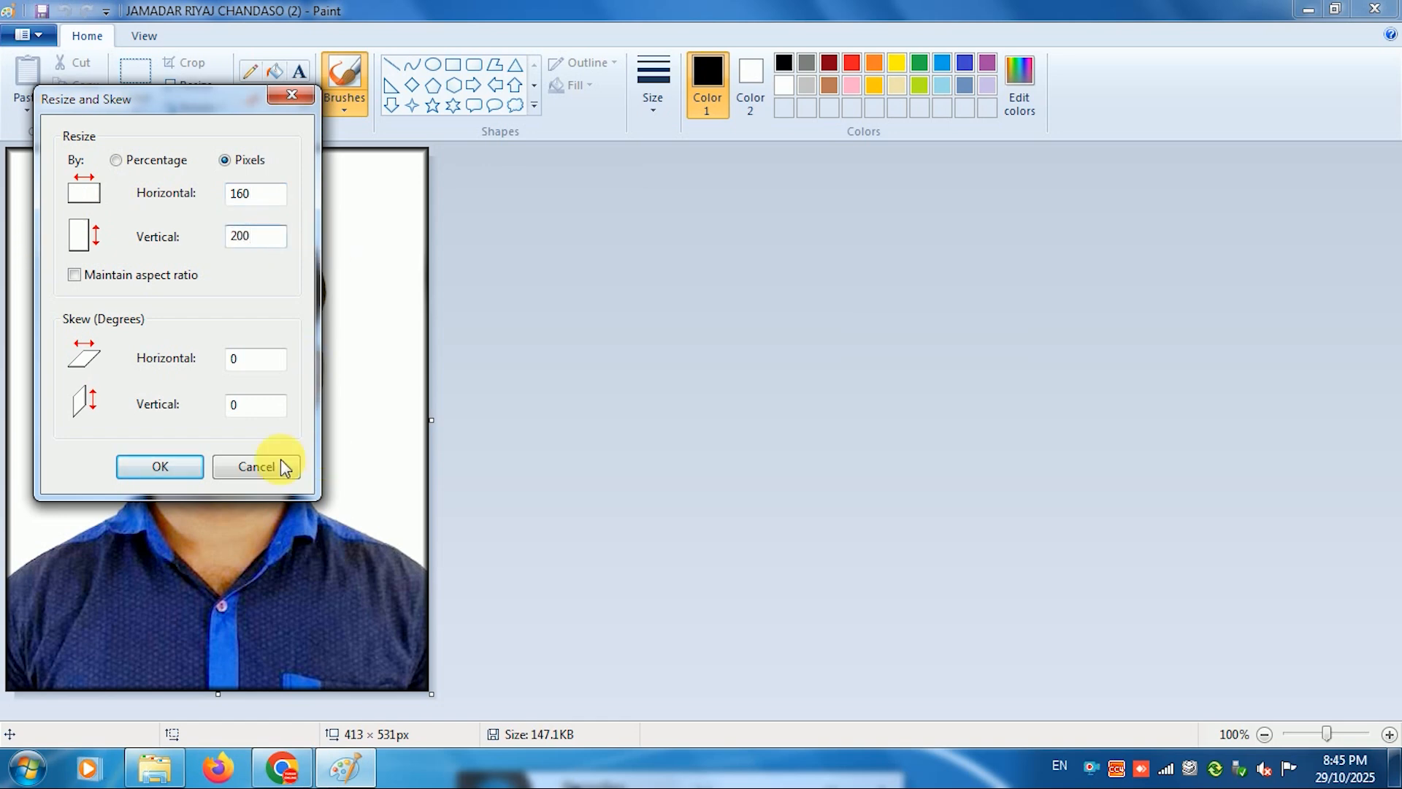
left_click(159, 466)
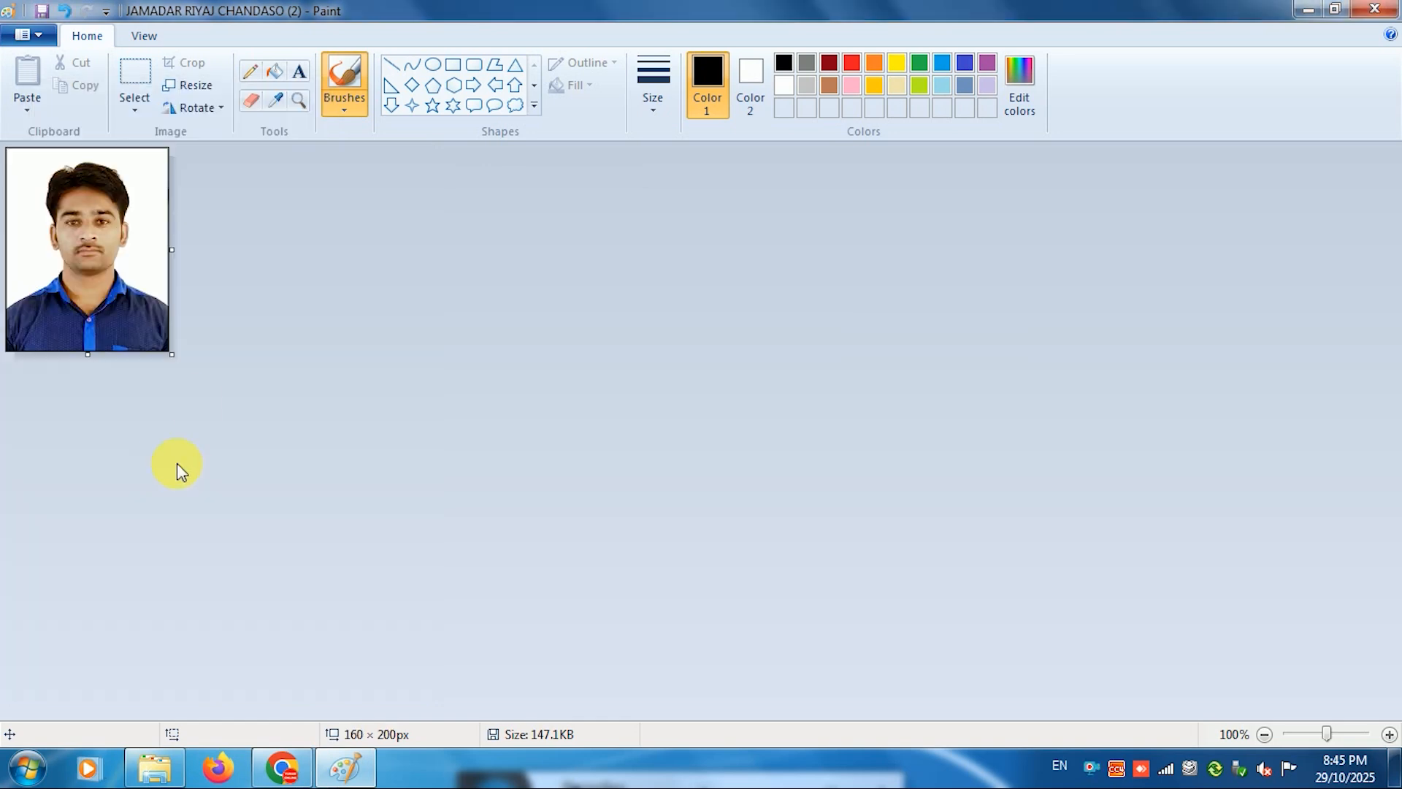
- Save the resized photo and close Paint
left_click(45, 42)
left_click(73, 160)
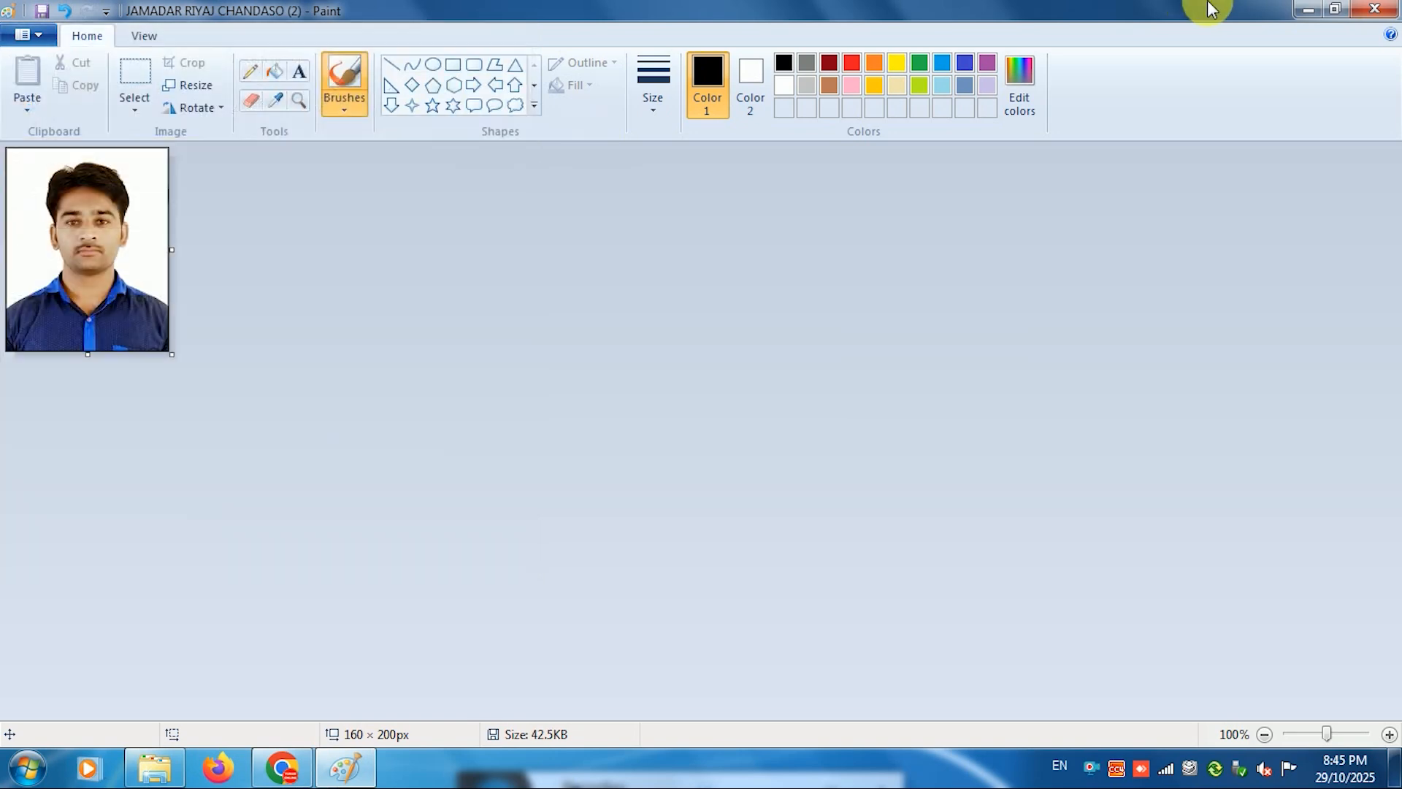
left_click(1374, 8)
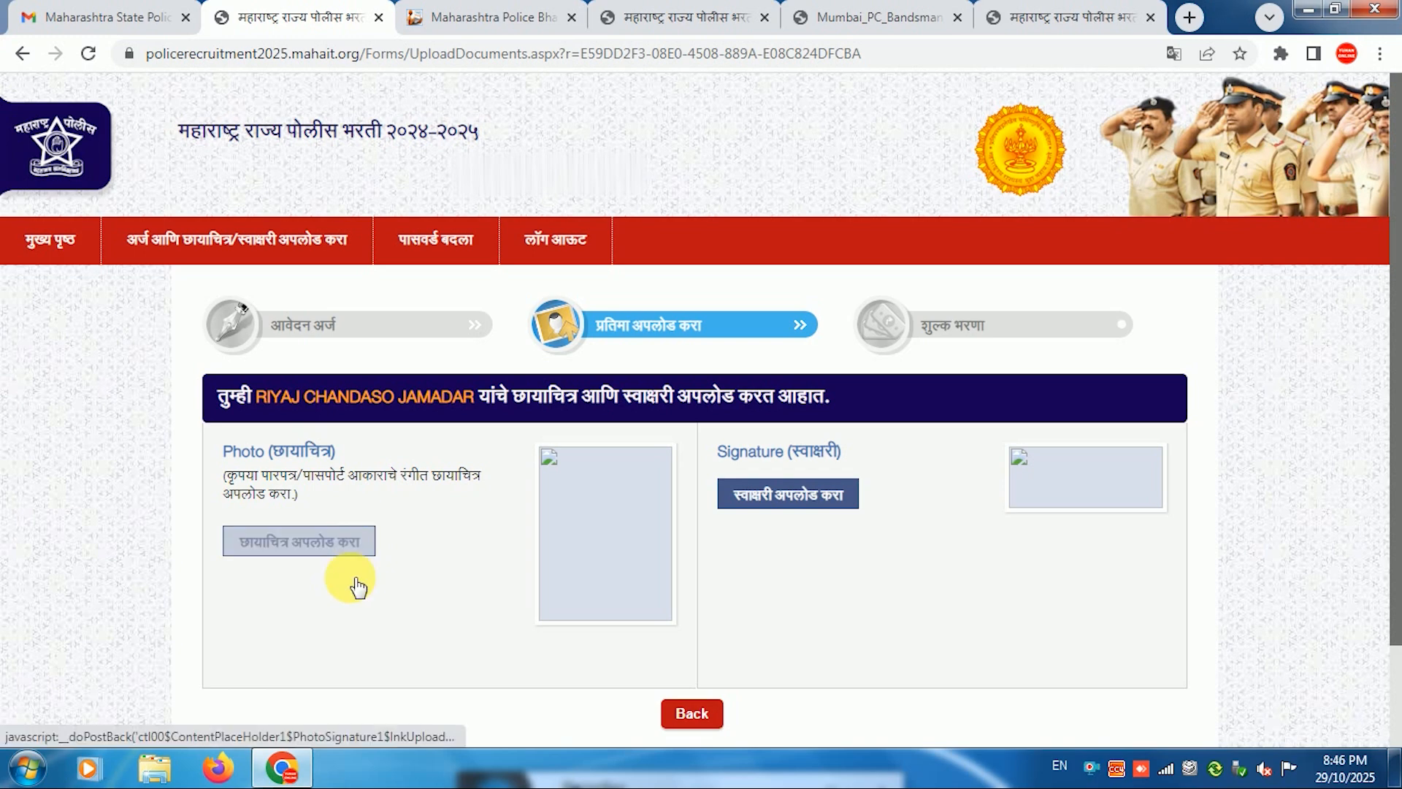
- Upload the resized PHOTO.jpg and save it as the application's photo
left_click(354, 563)
left_click(942, 168)
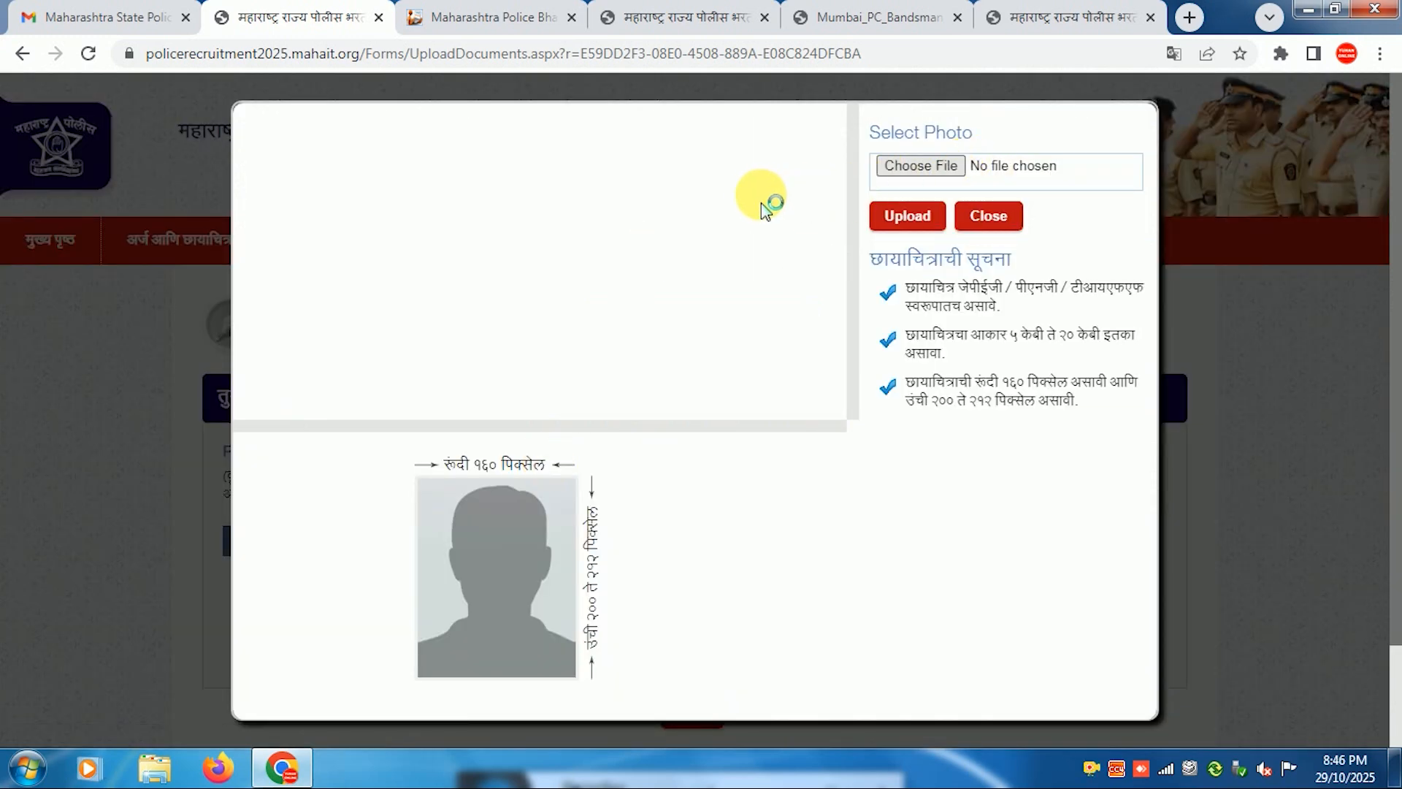
double_click(514, 232)
left_click(908, 238)
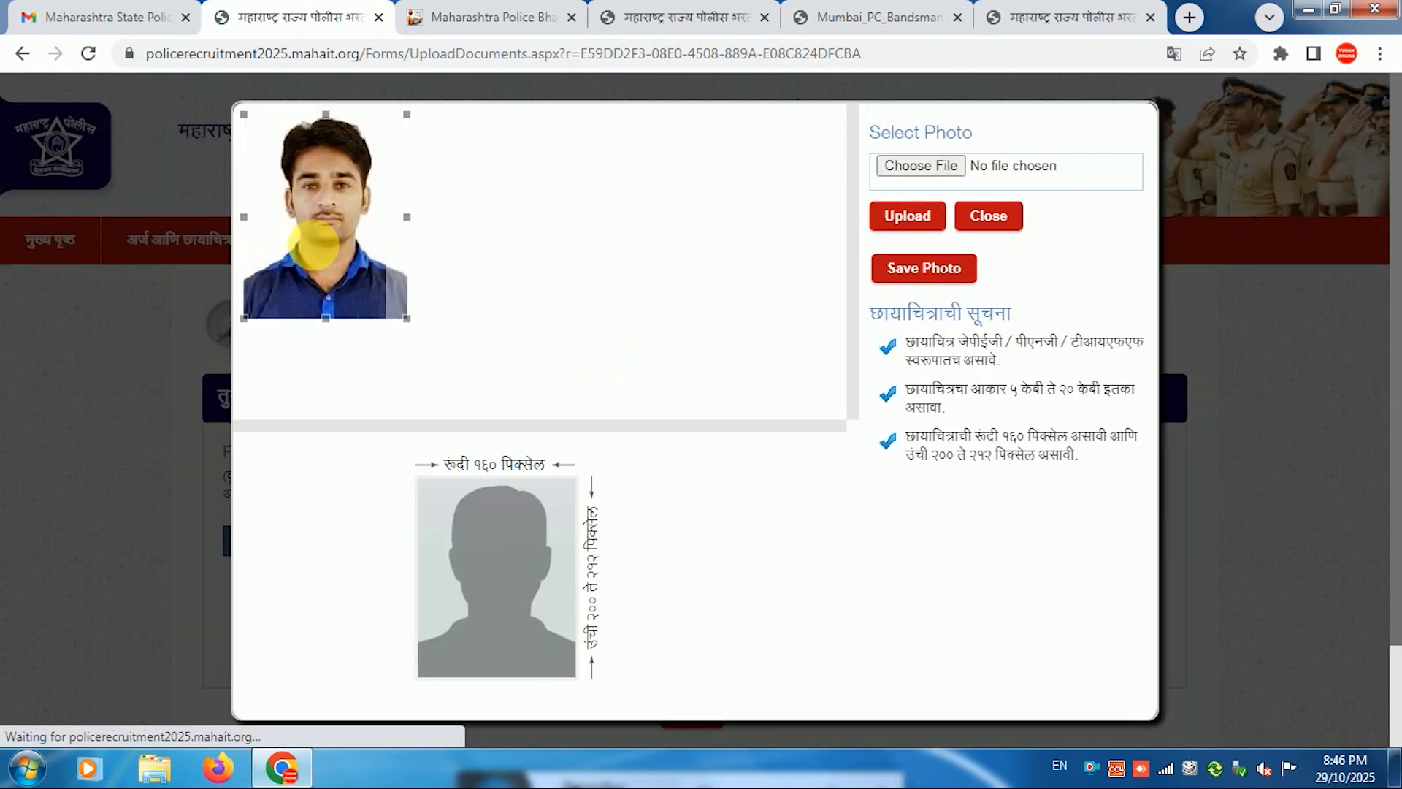
left_click(941, 271)
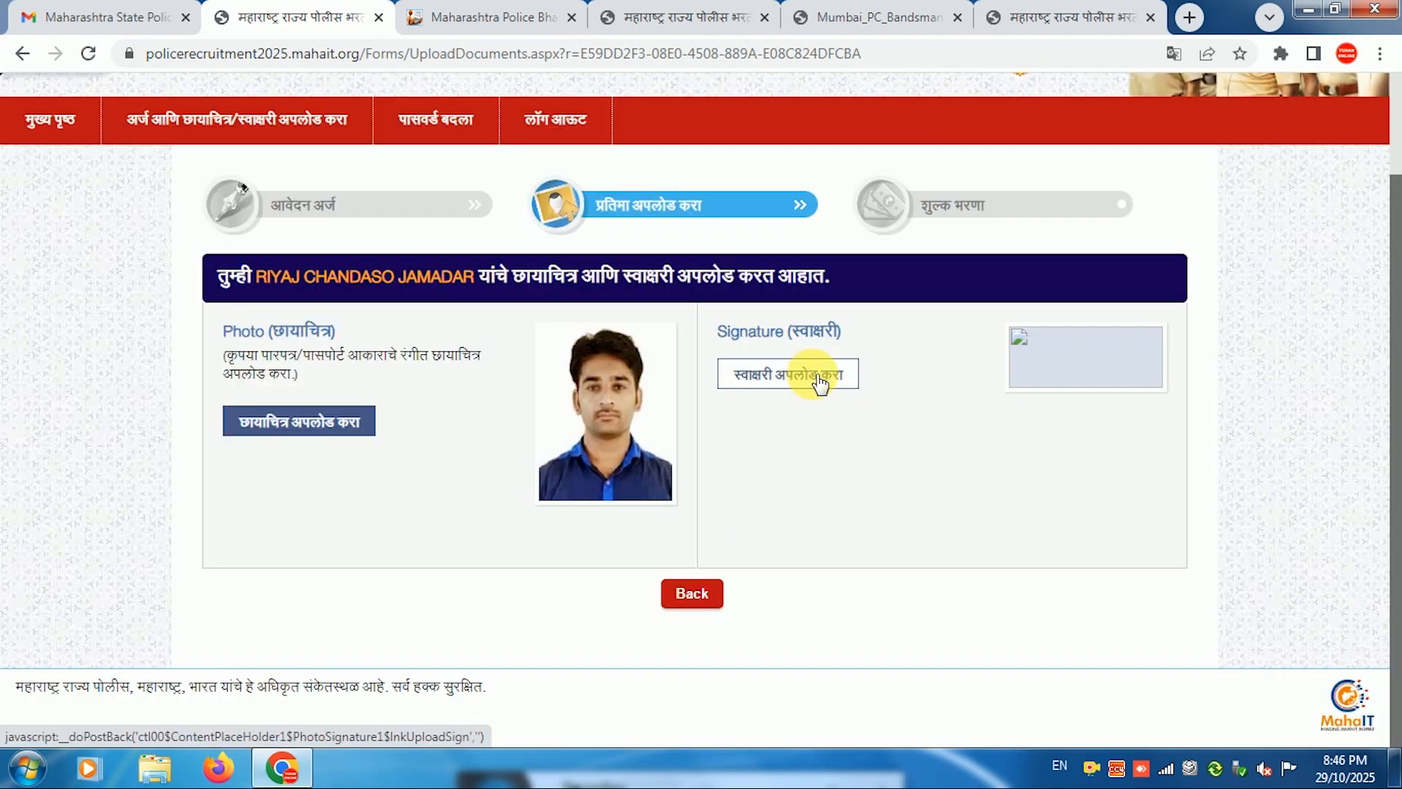
- From the signature upload's file browser, open the SIGN image in Paint
left_click(819, 382)
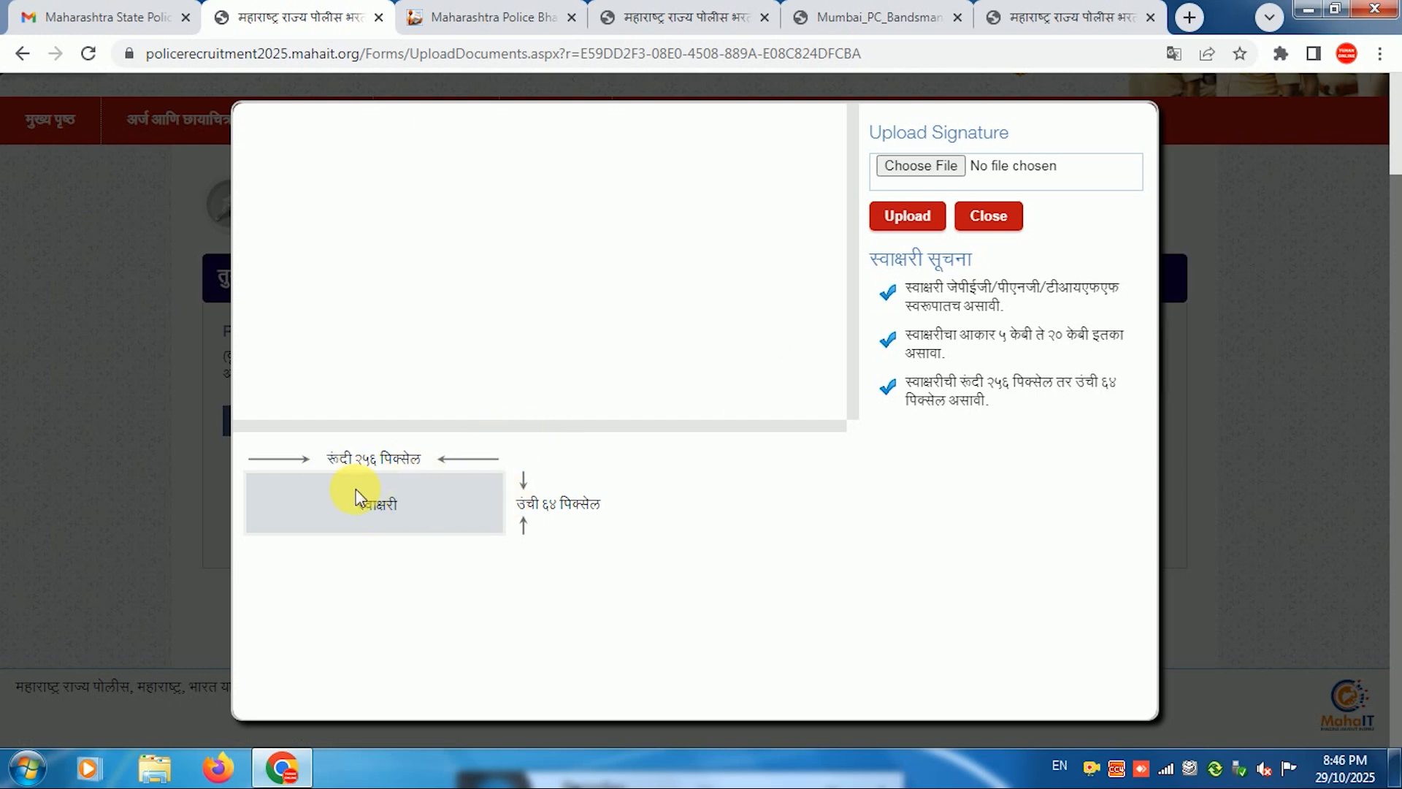
left_click(937, 166)
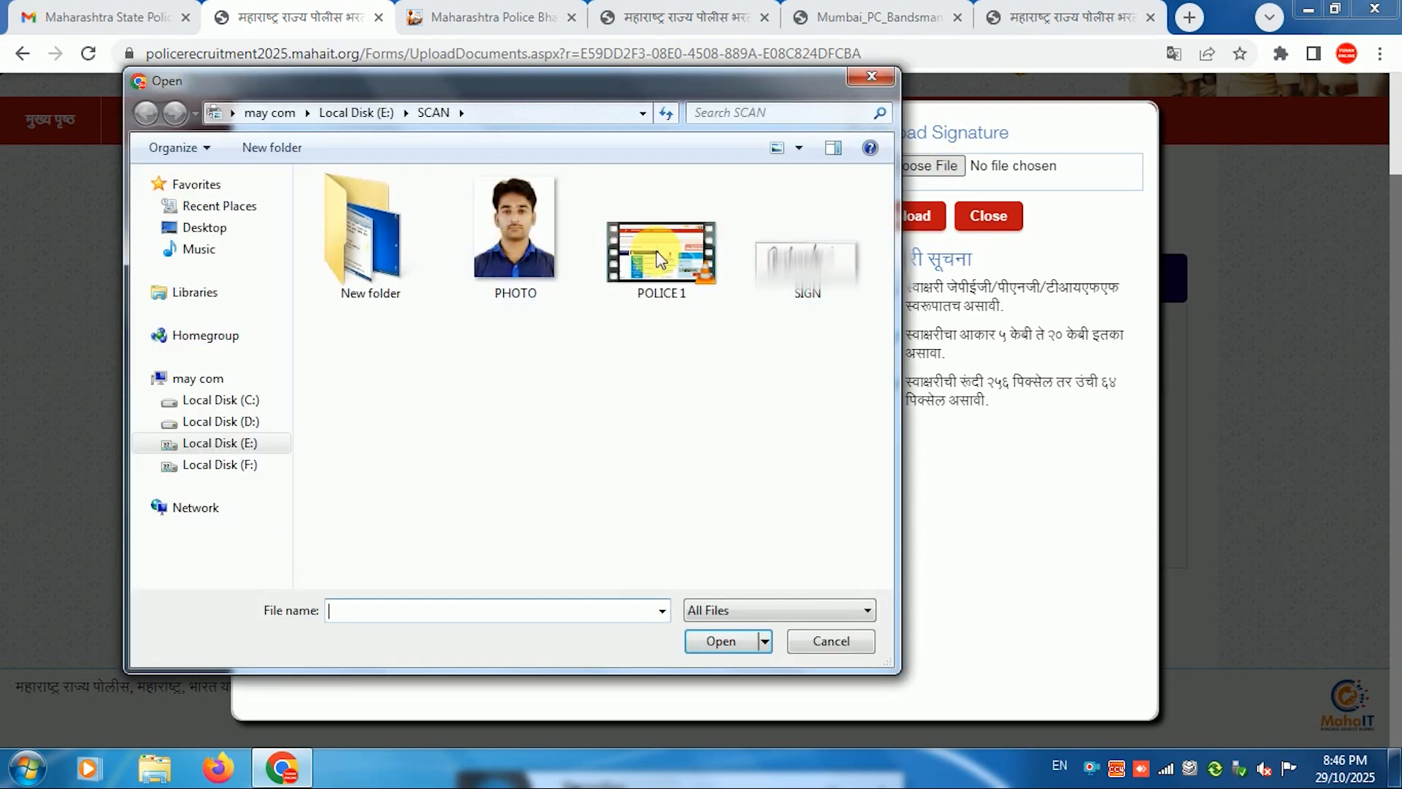
right_click(800, 256)
mouse_move(918, 397)
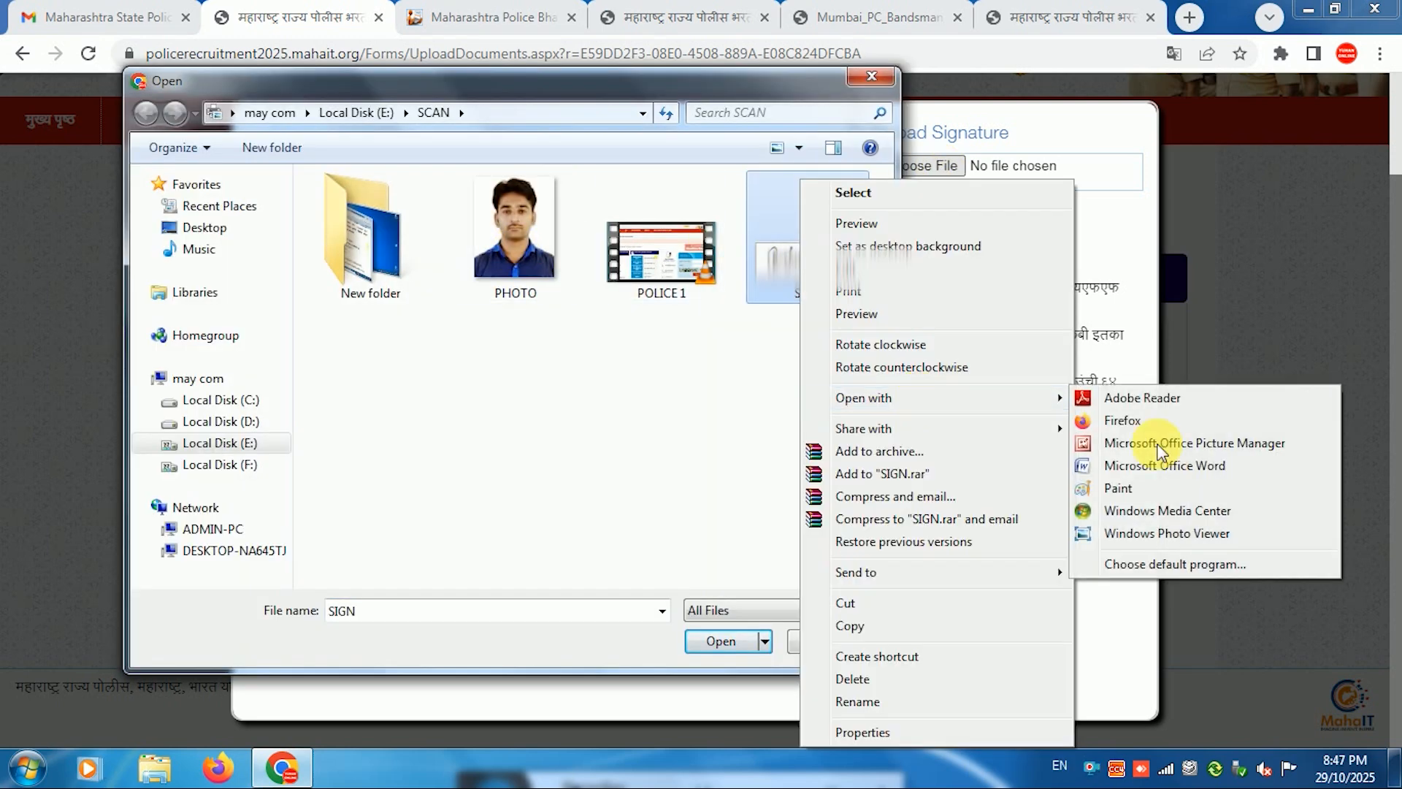
left_click(1117, 485)
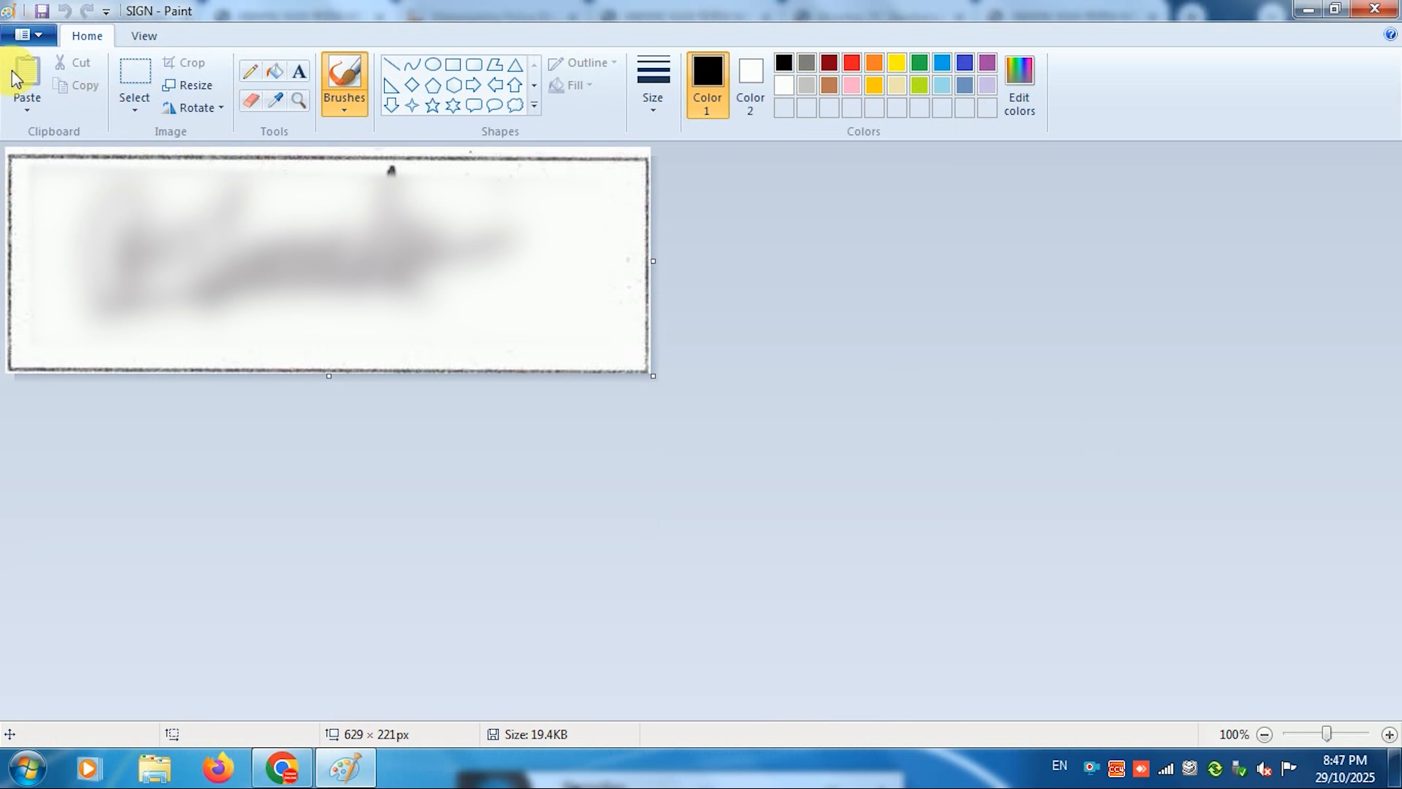
- Resize the SIGN image by pixels to 256 × 64 with aspect ratio unlocked
left_click(189, 85)
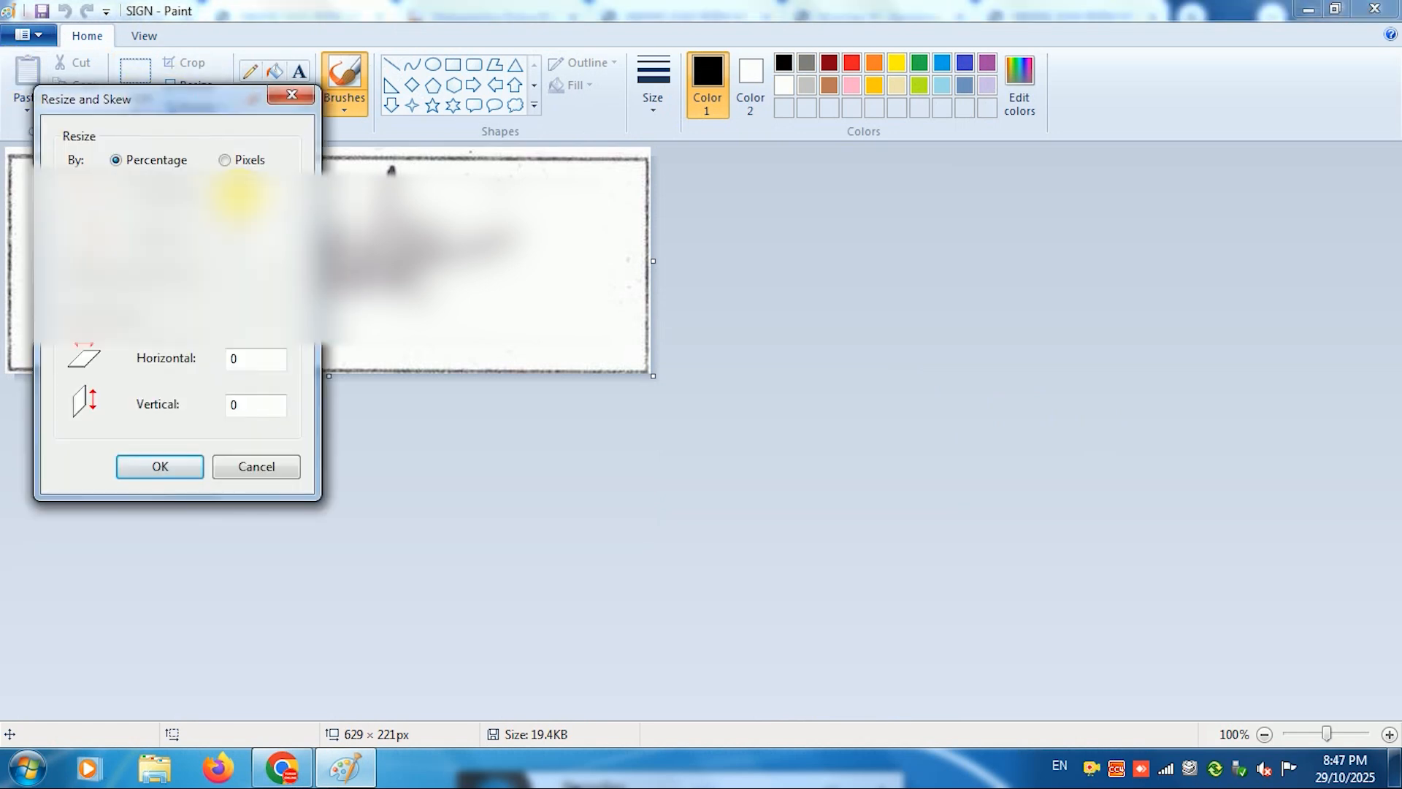
left_click(233, 162)
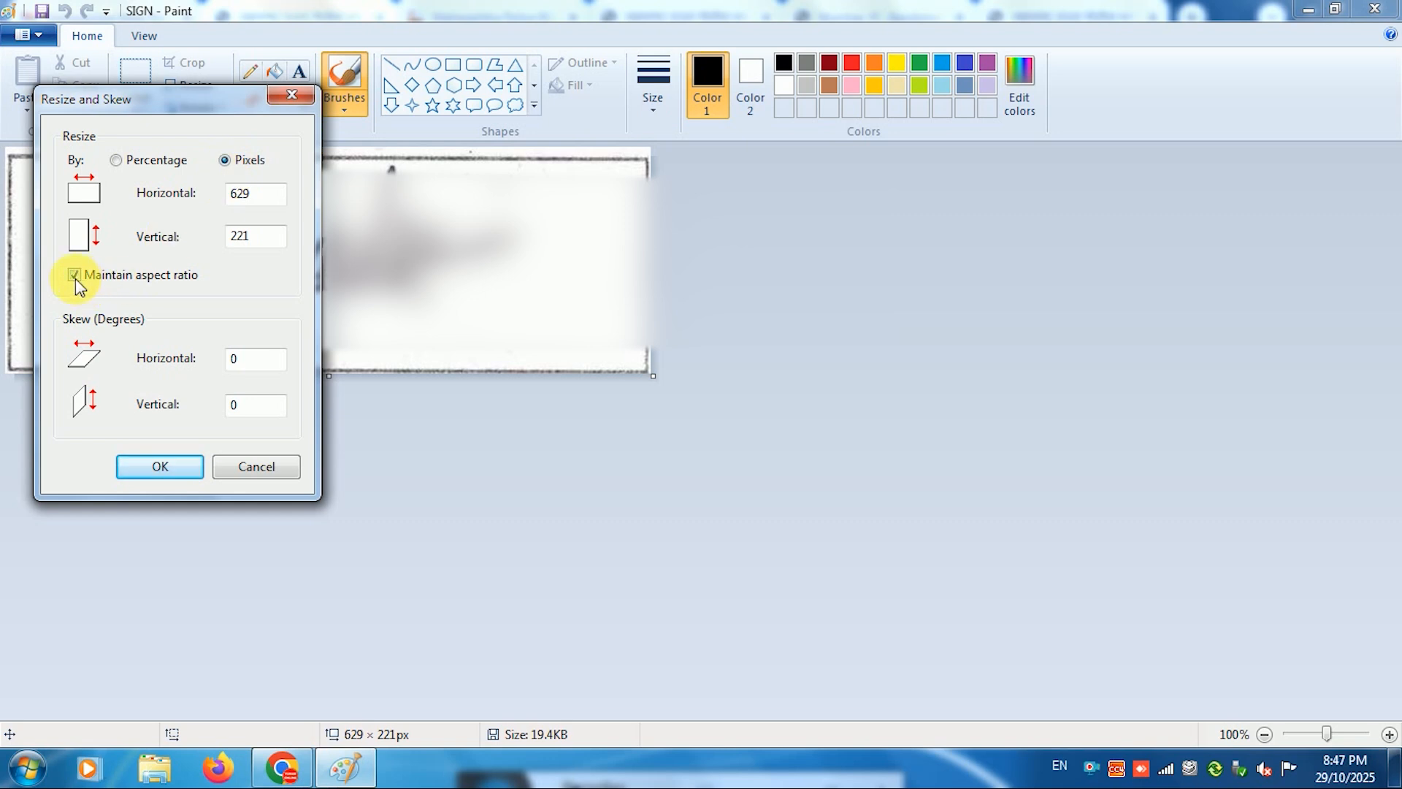
left_click(75, 275)
double_click(249, 192)
type("256")
key("Tab")
type("64")
left_click(146, 467)
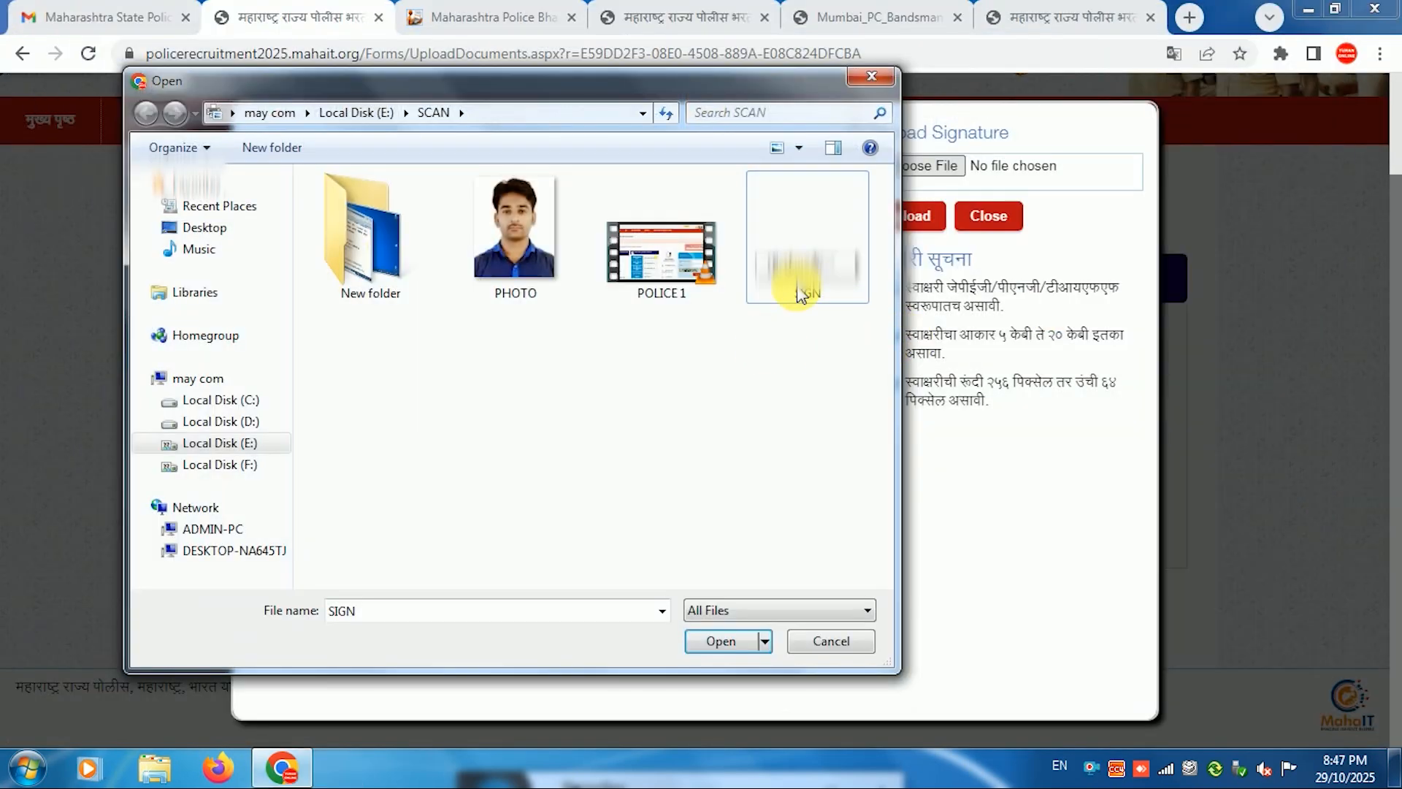
- Upload and save the resized SIGN signature, then go back to the candidate dashboard
mouse_move(805, 293)
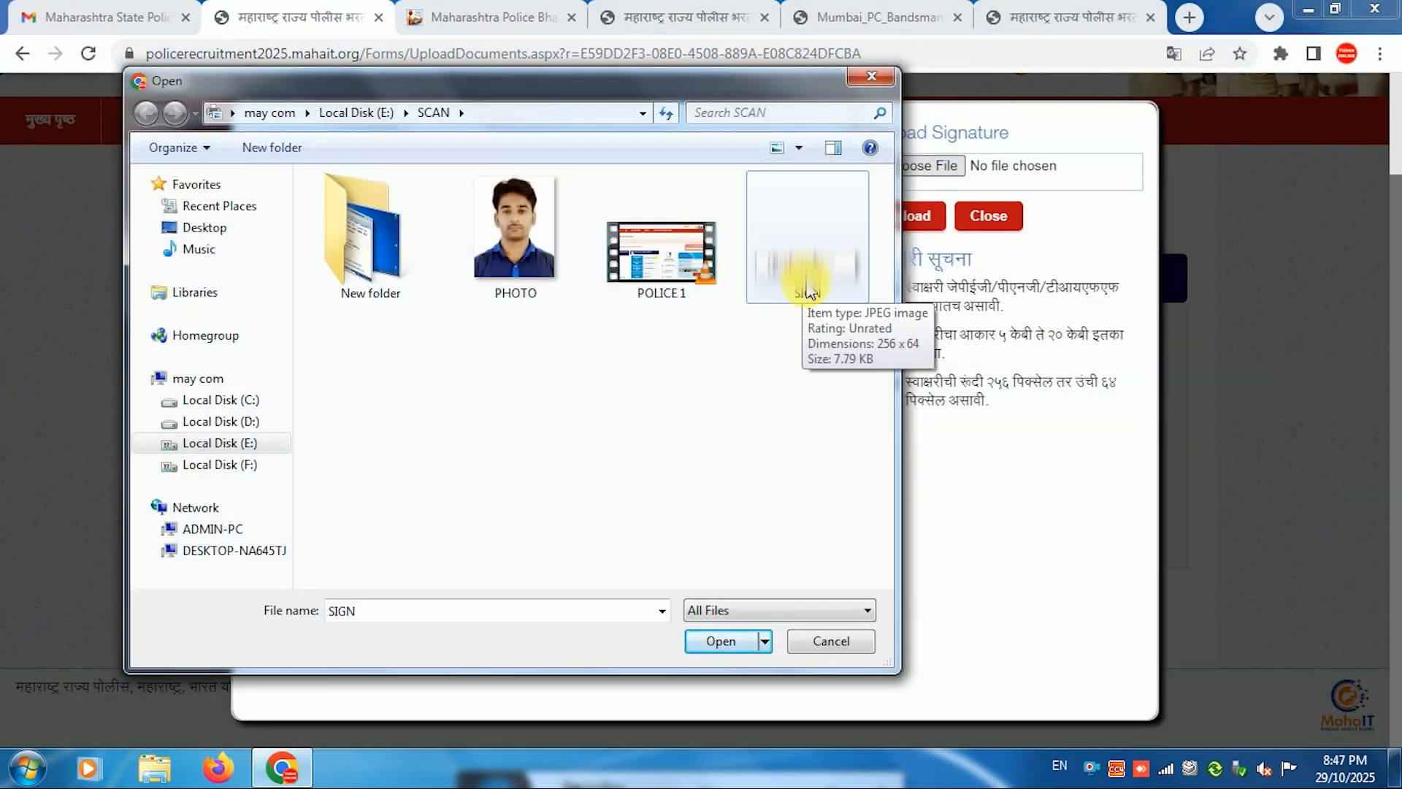
double_click(806, 292)
left_click(904, 228)
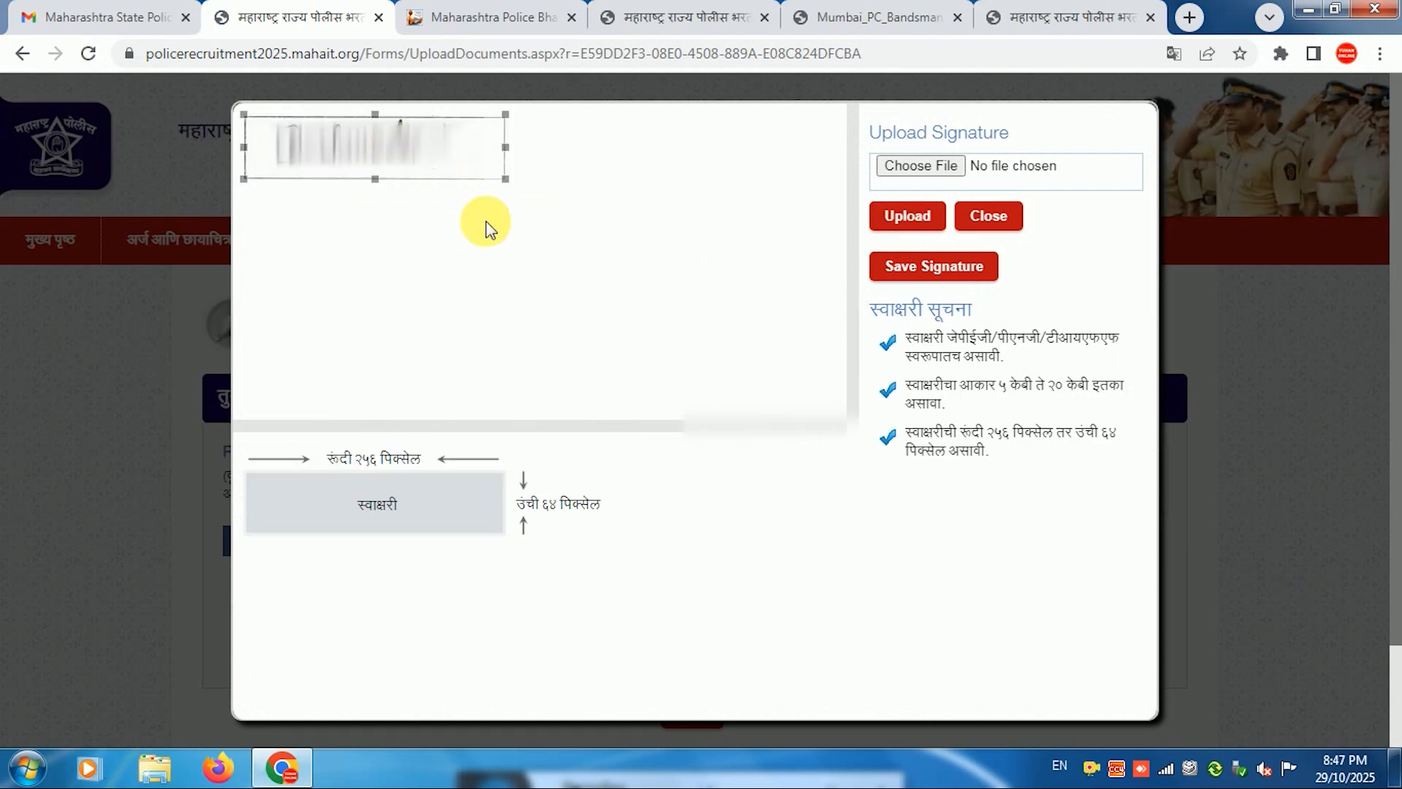
left_click(947, 264)
scroll(950, 273, "down", 2)
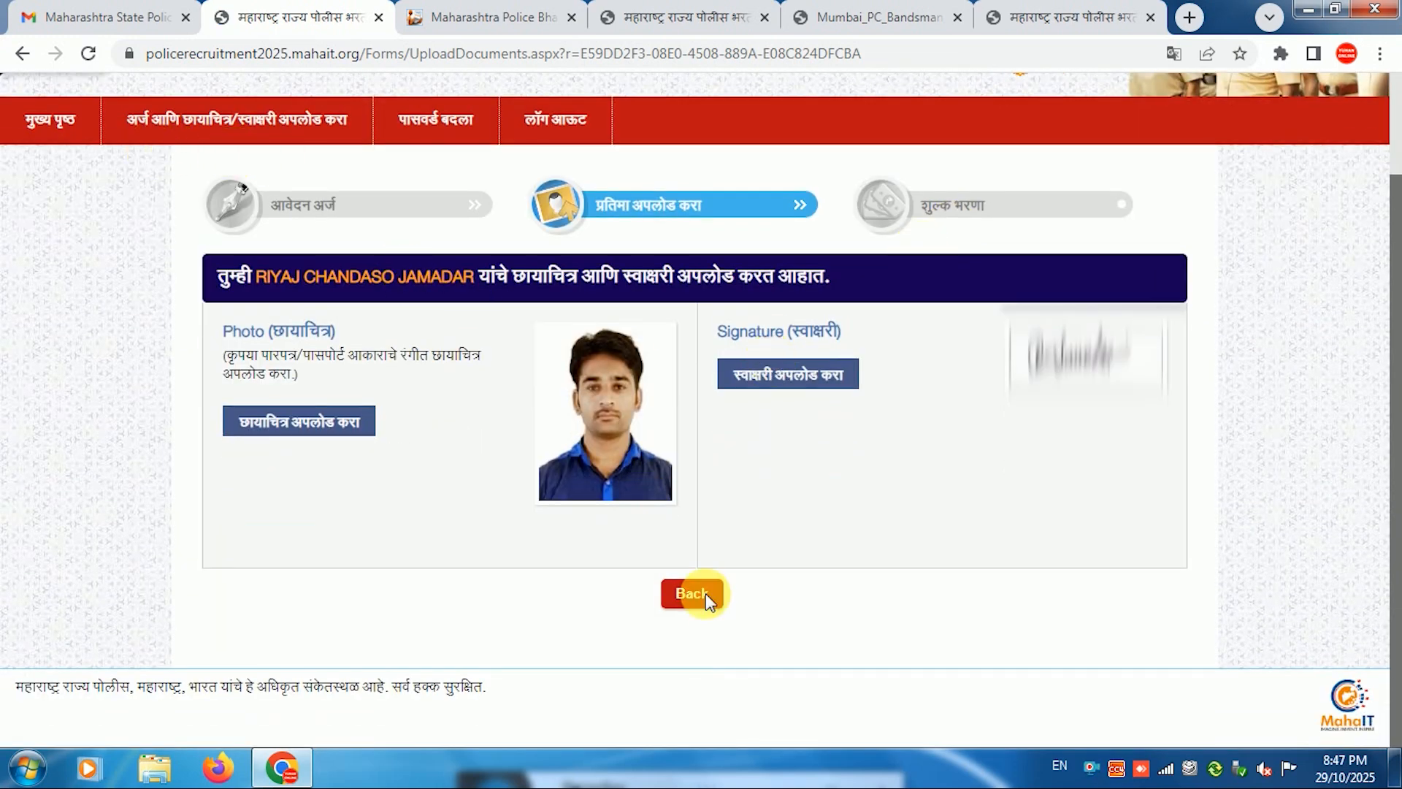
left_click(700, 605)
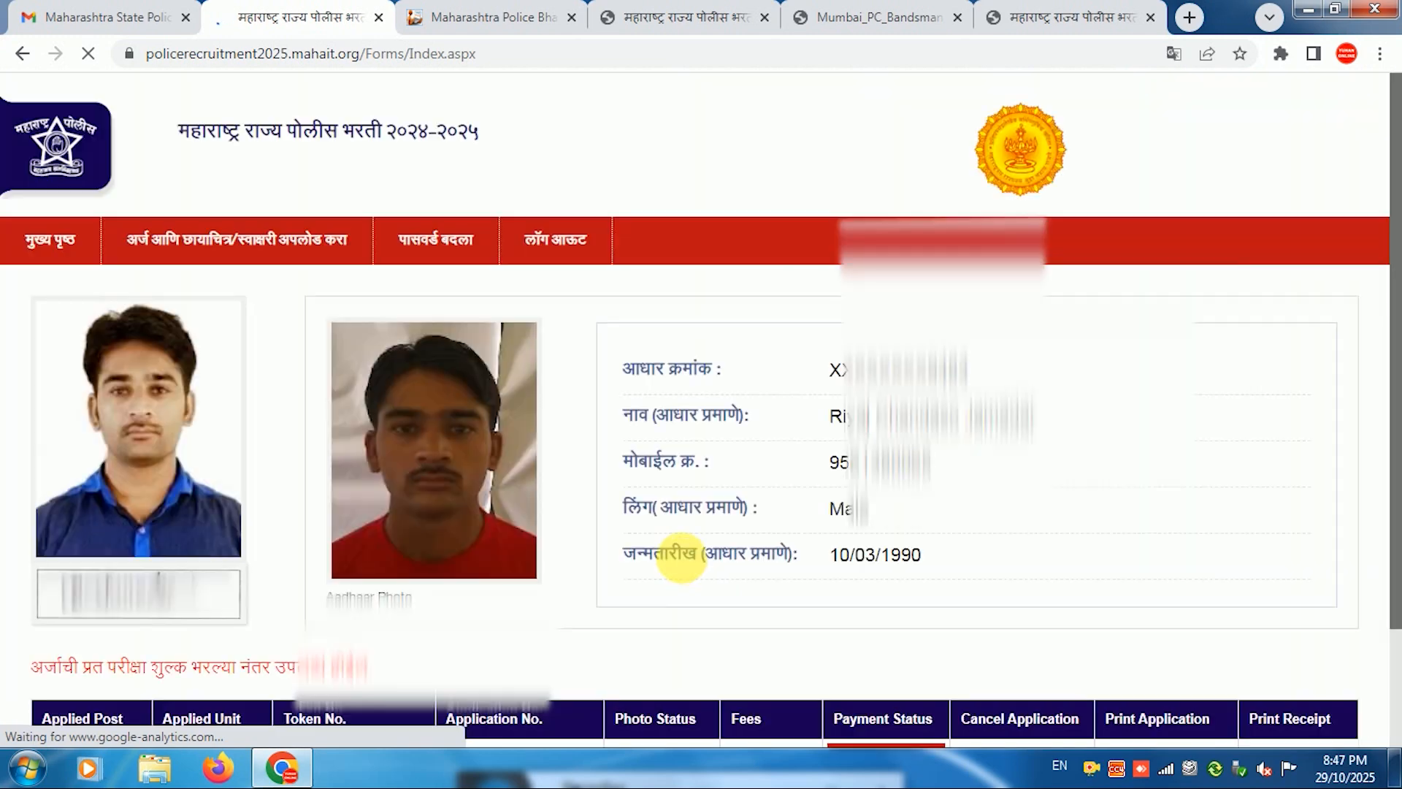
scroll(664, 448, "down", 2)
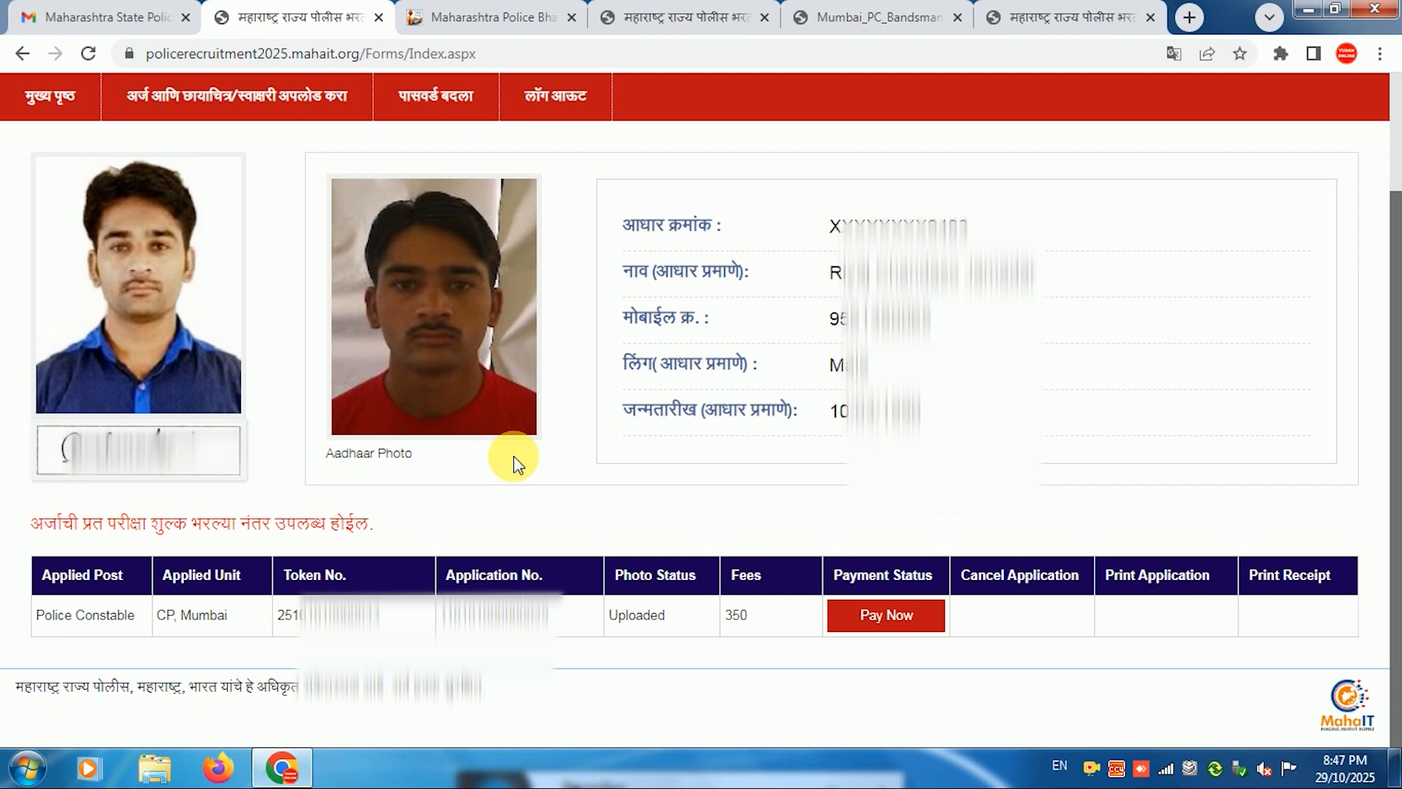
scroll(514, 455, "up", 2)
mouse_move(343, 248)
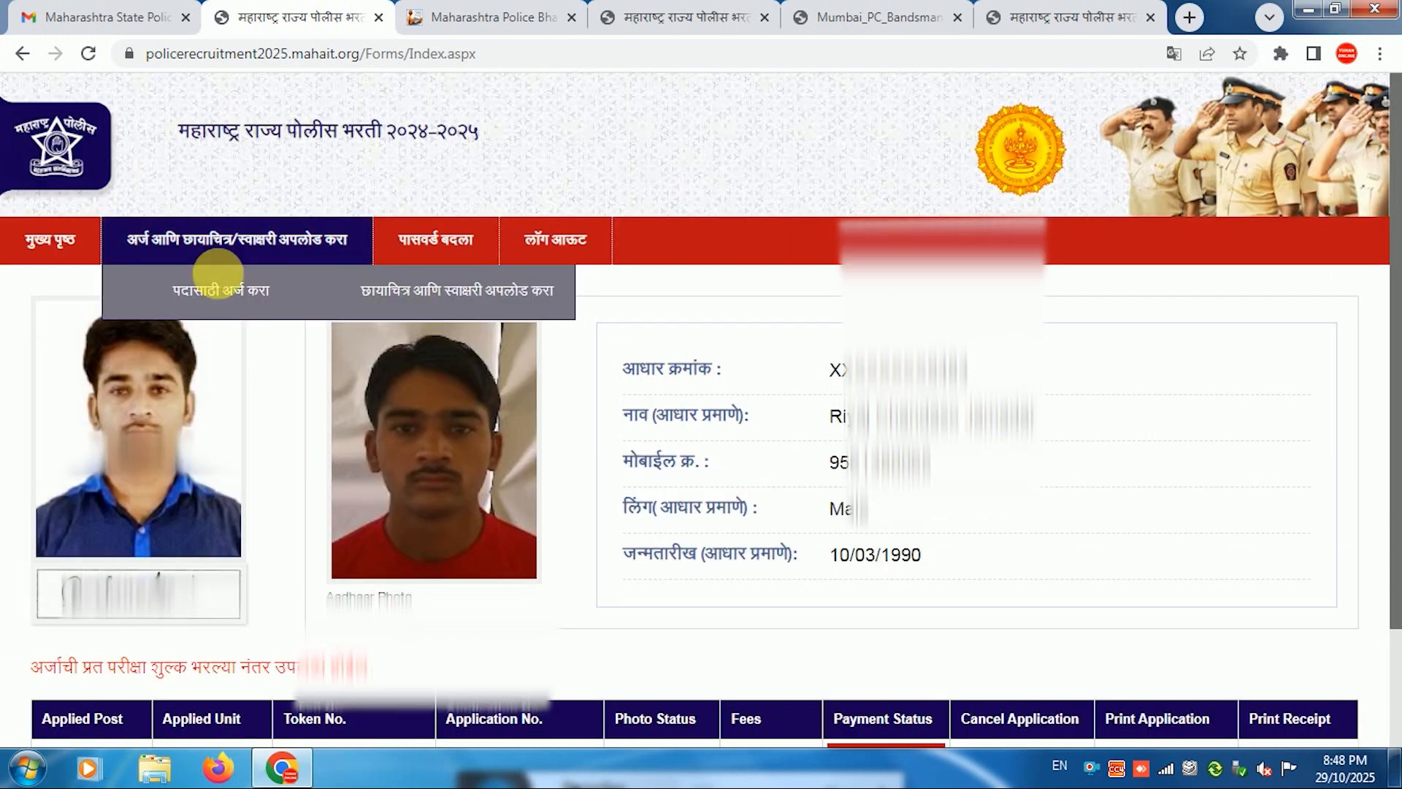
left_click(198, 299)
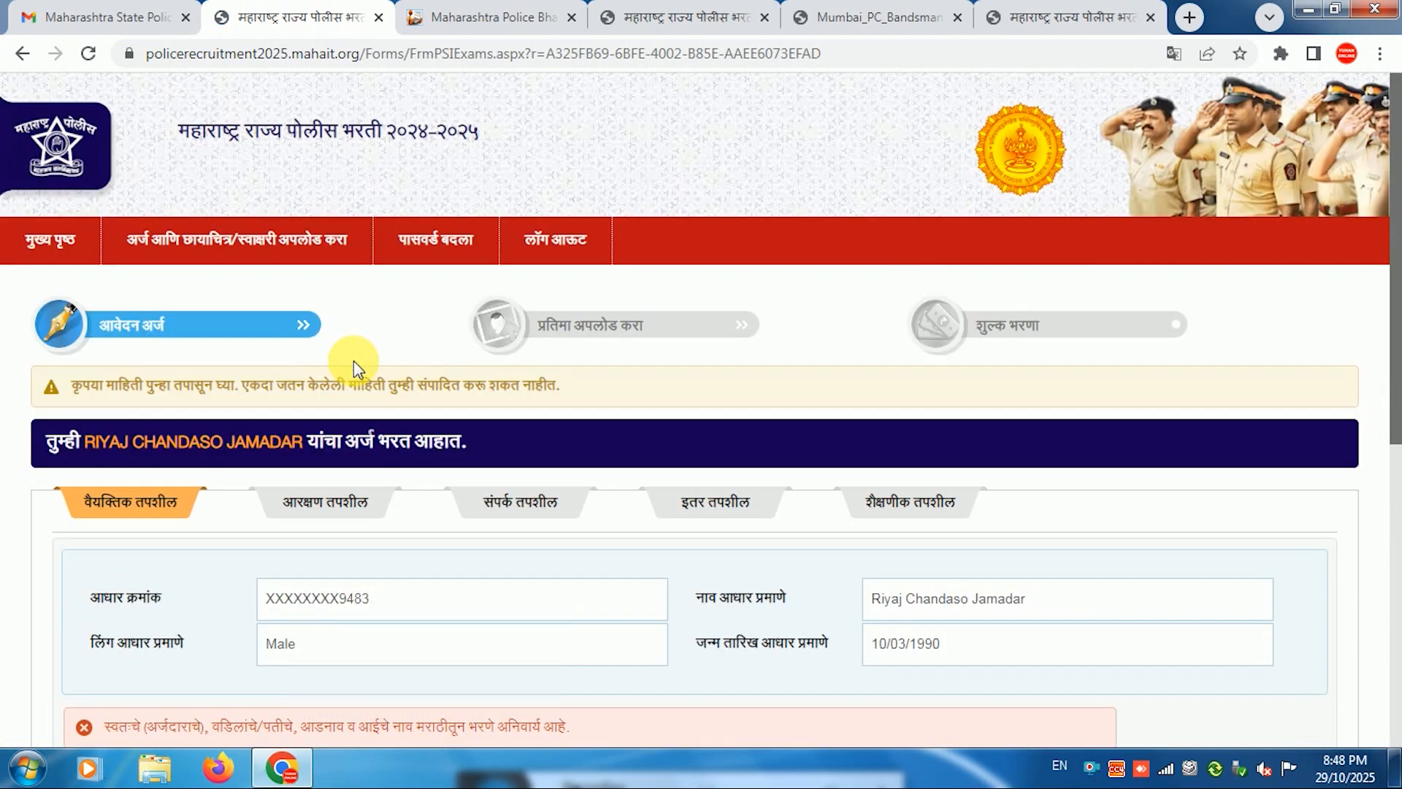
scroll(354, 361, "down", 5)
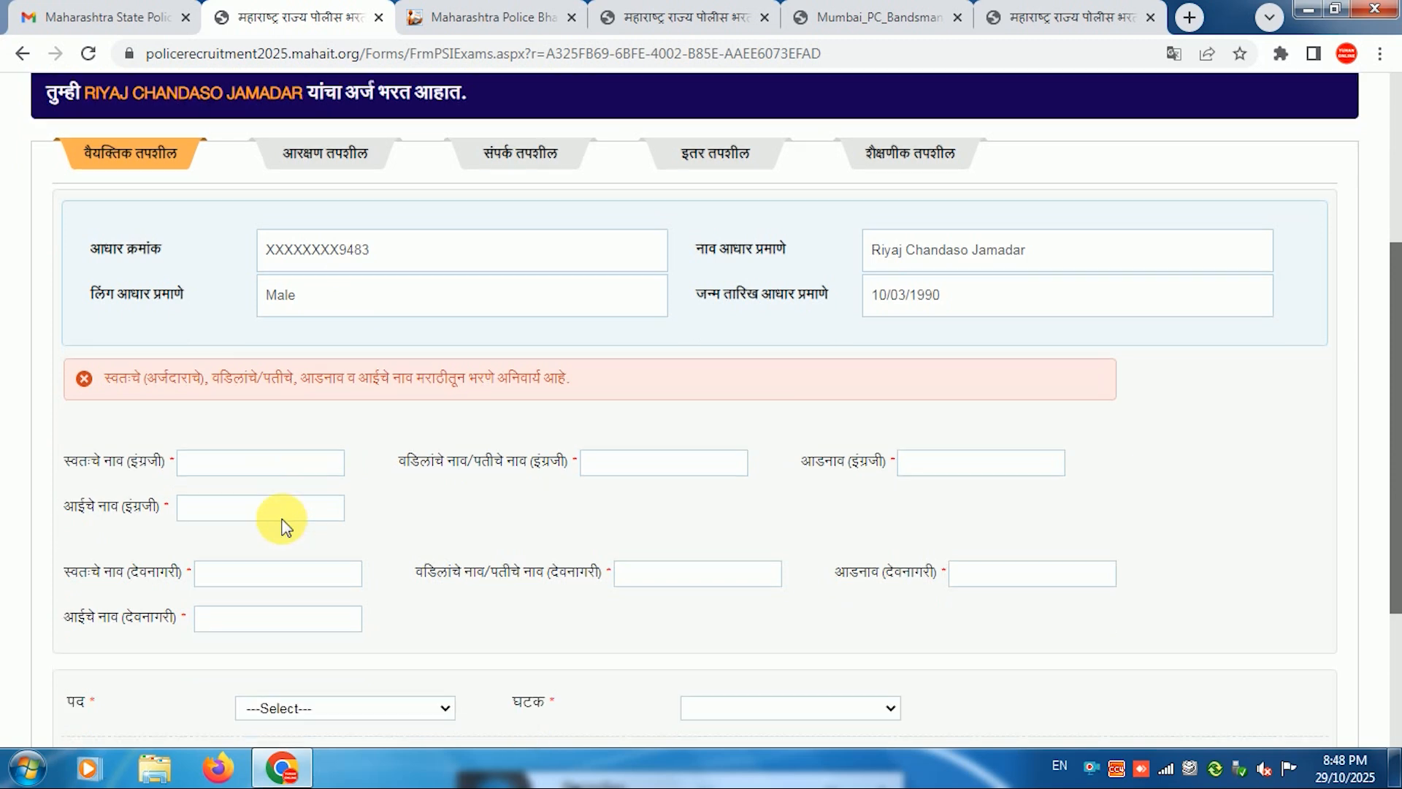
scroll(282, 520, "down", 3)
left_click(314, 509)
left_click(849, 619)
scroll(760, 558, "up", 6)
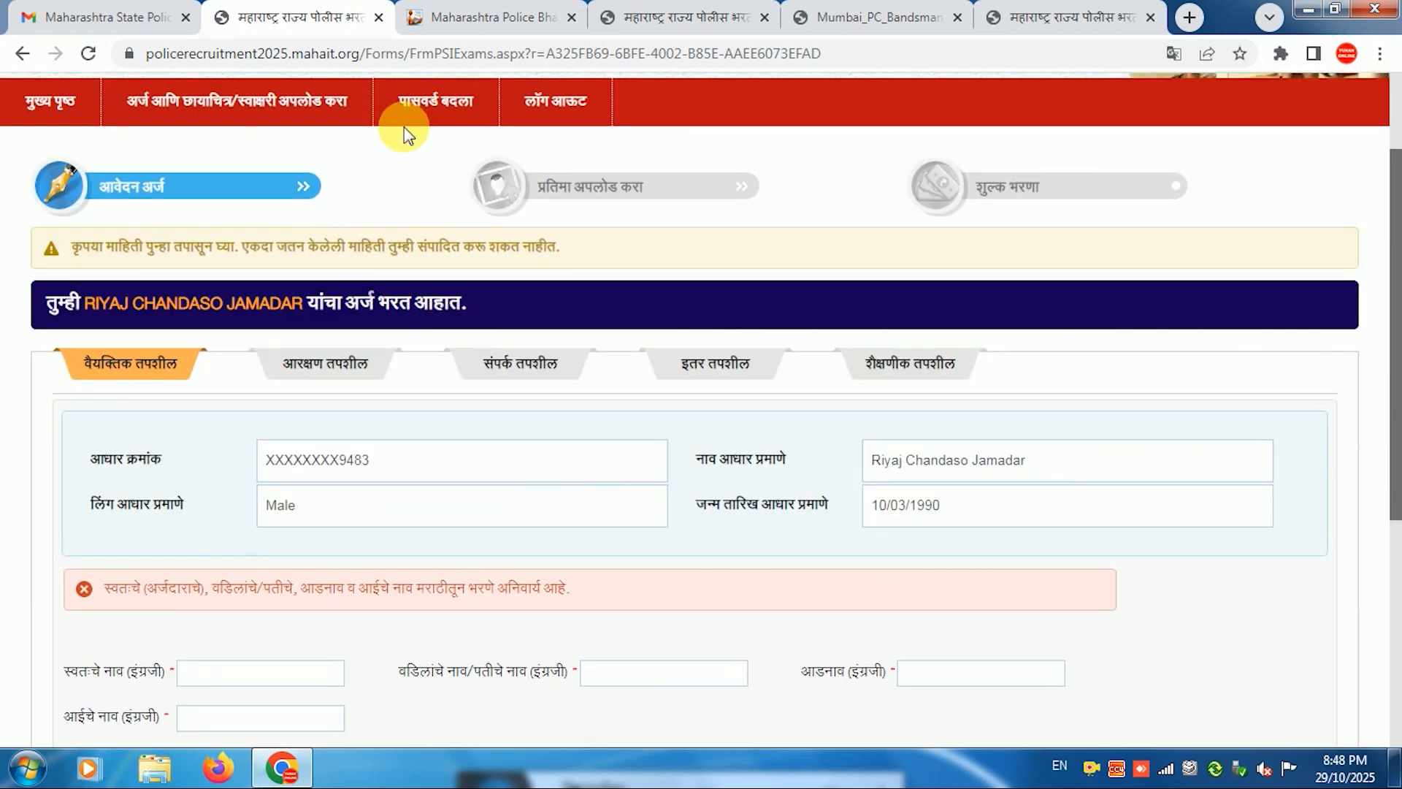
mouse_move(278, 105)
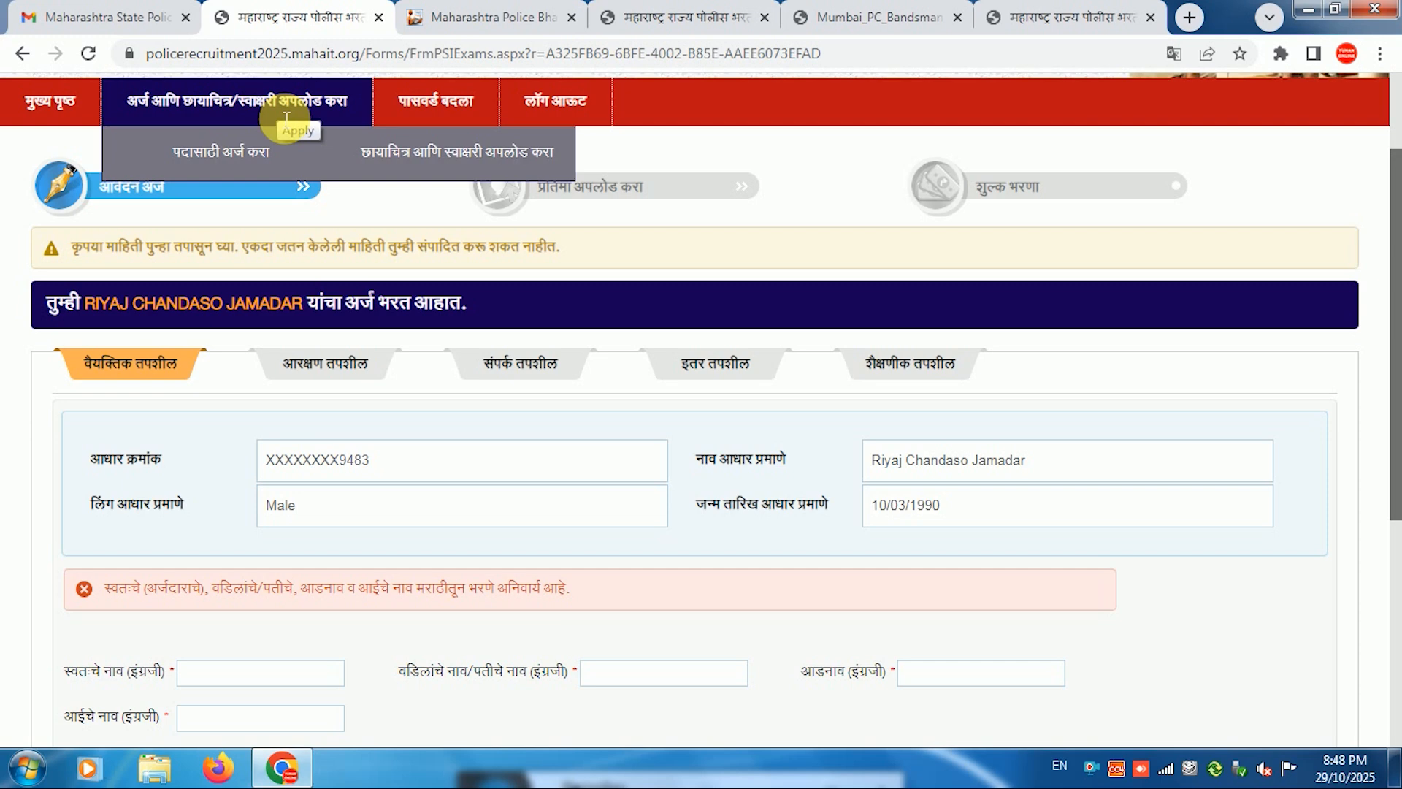
left_click(91, 106)
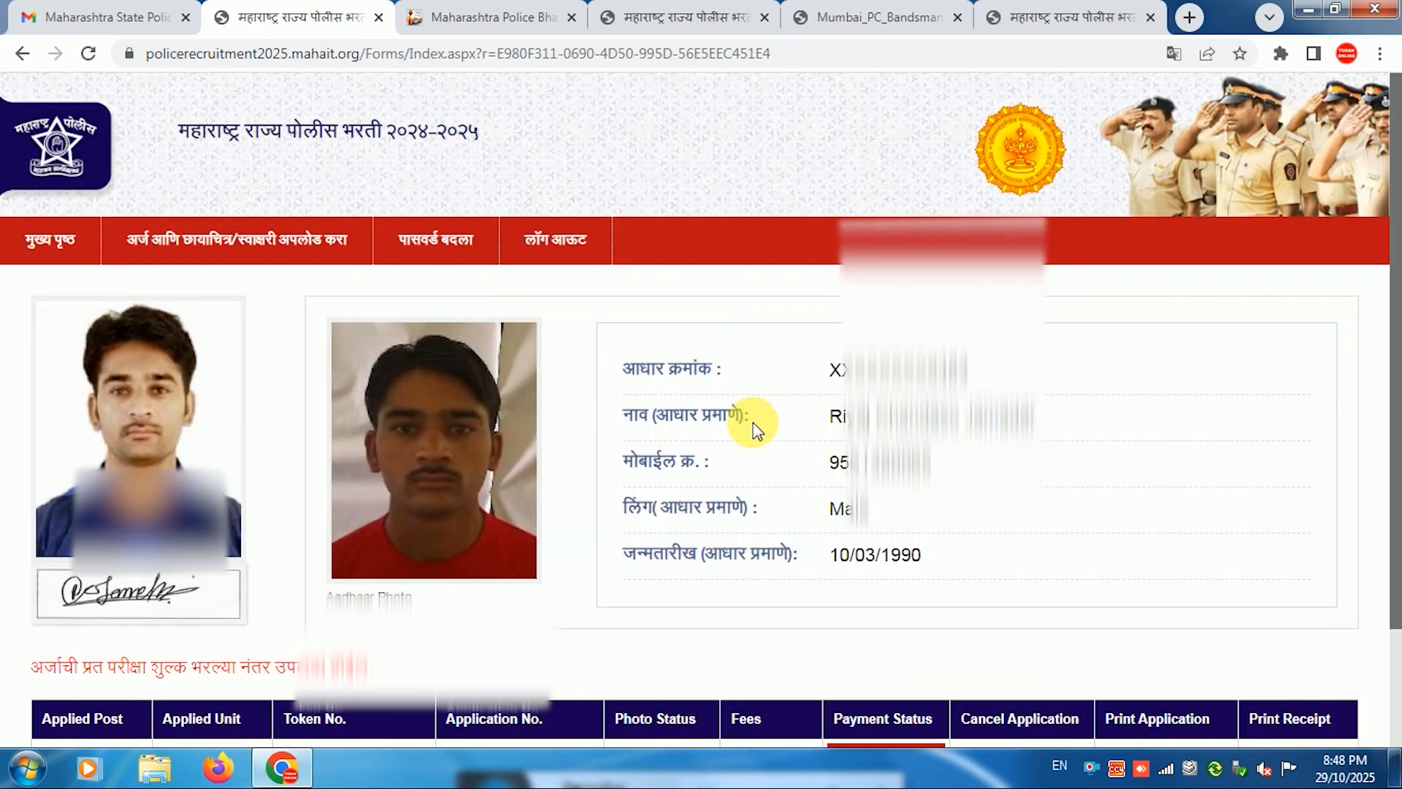
scroll(756, 438, "down", 2)
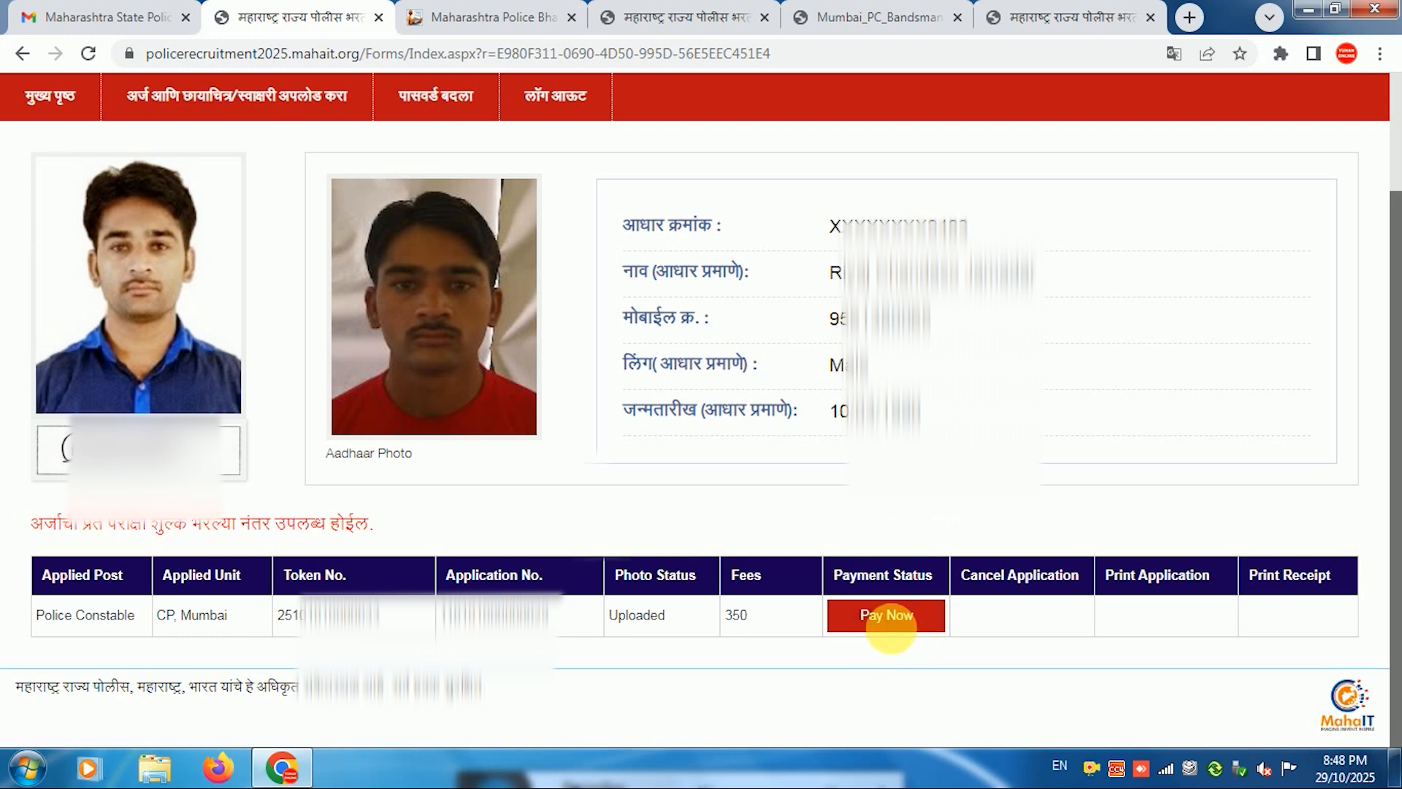
left_click(892, 618)
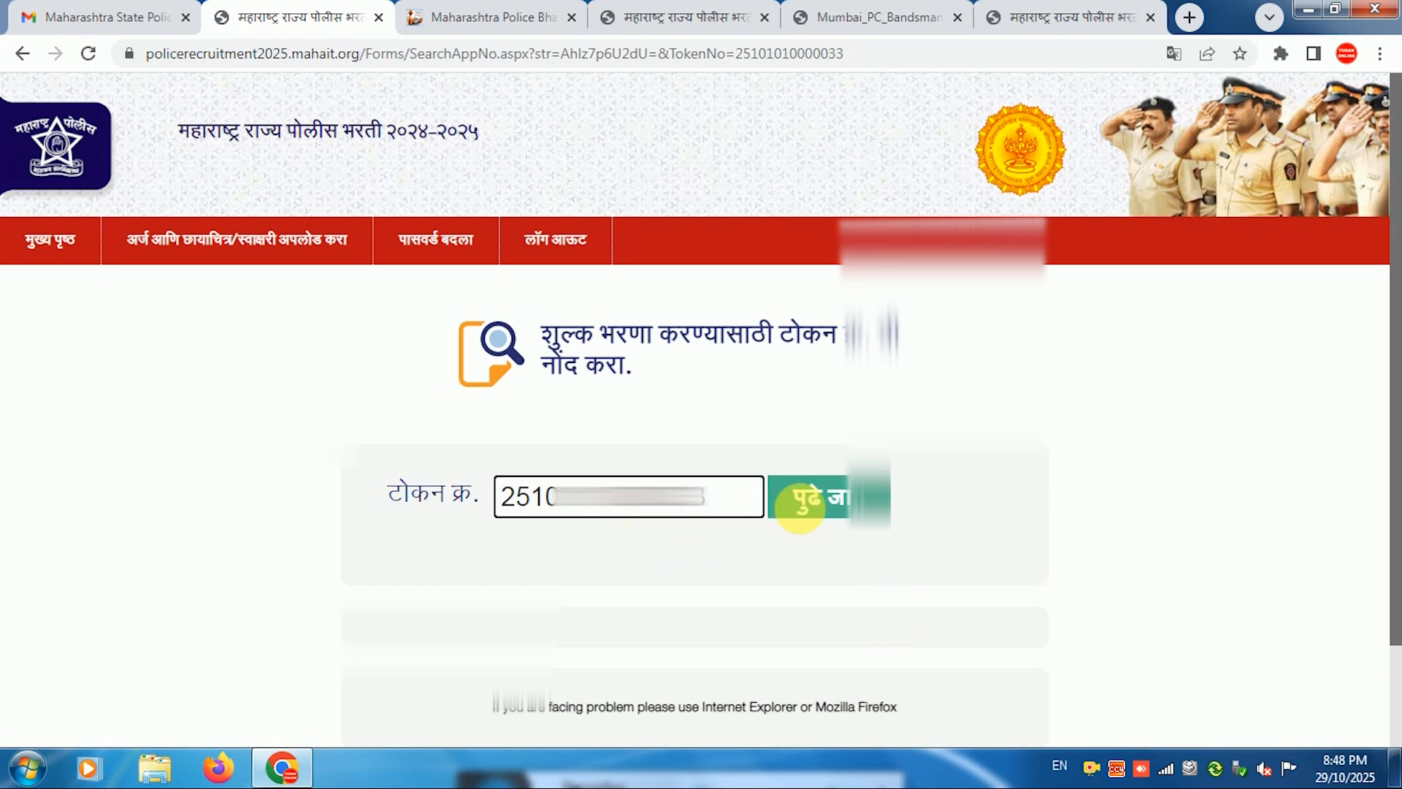
- Continue to payment, choose ऑनलाईन भरणा, enter the captcha and submit the fee form
left_click(799, 504)
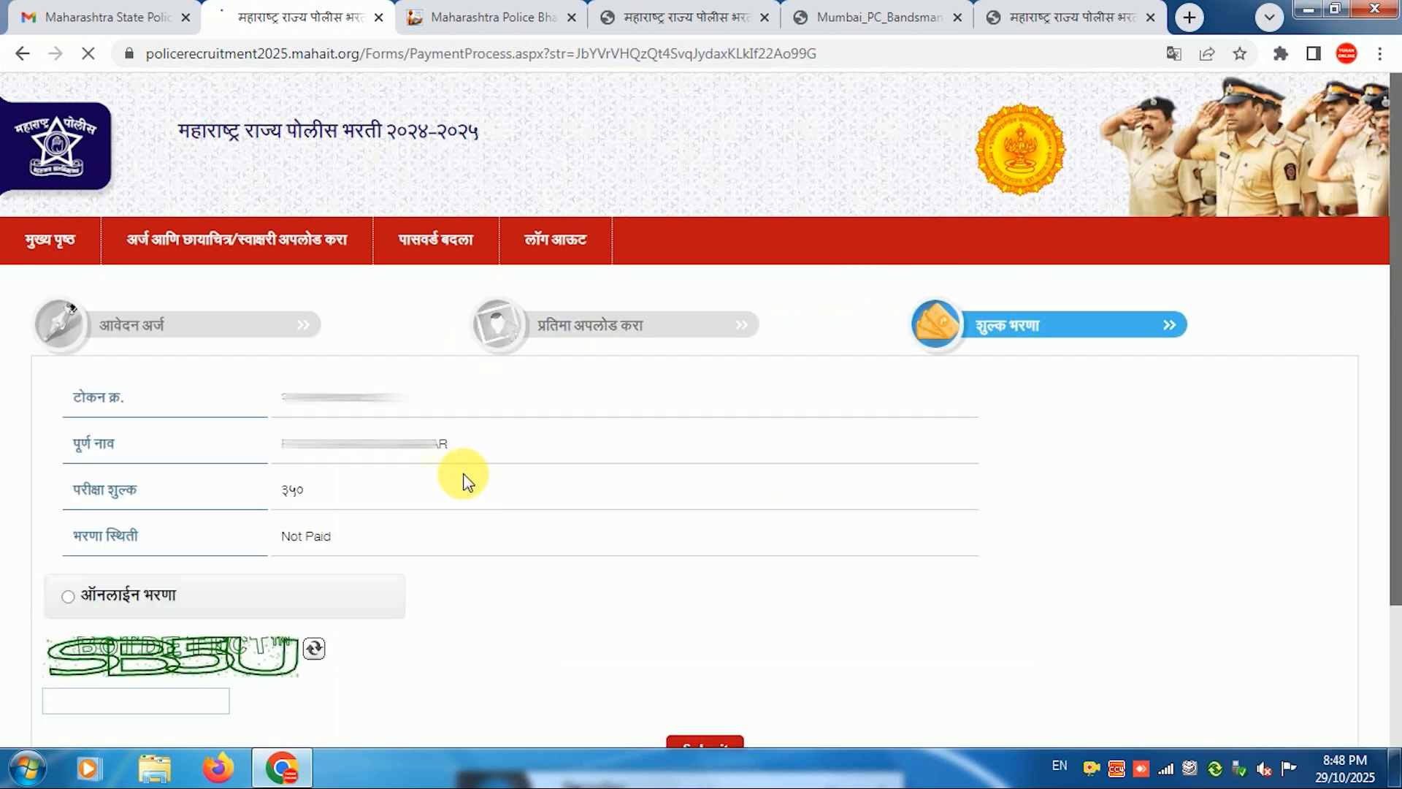
scroll(466, 478, "down", 3)
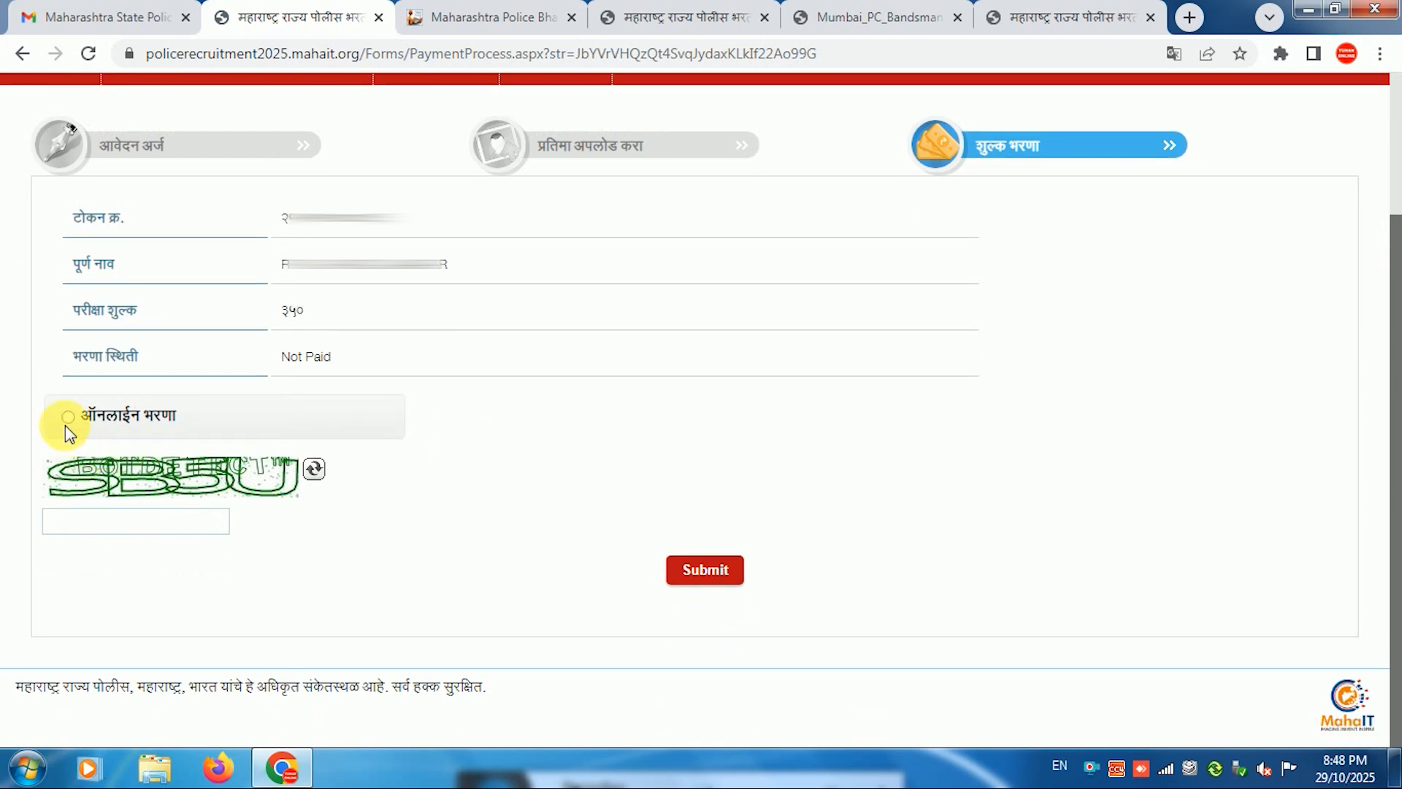
left_click(68, 418)
left_click(126, 526)
type("SB")
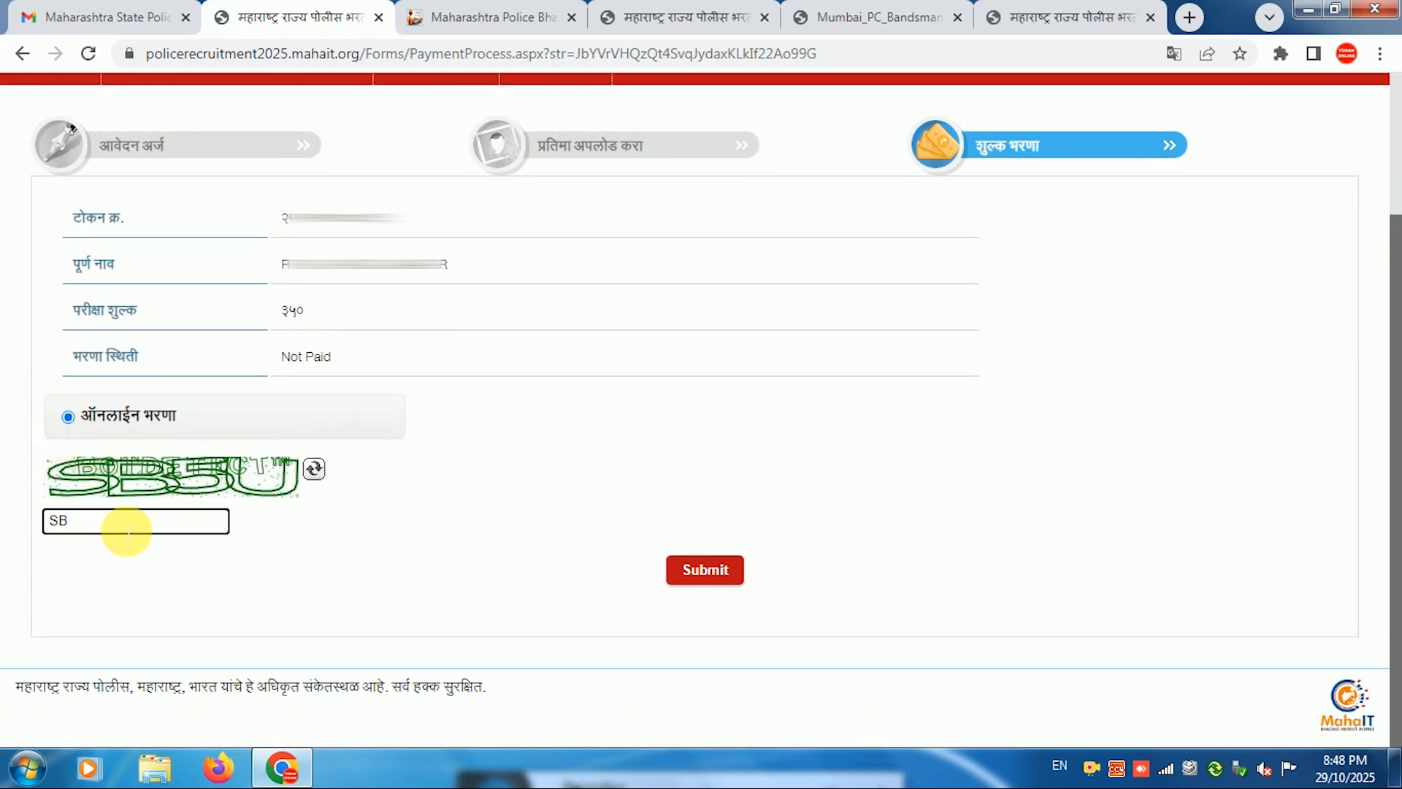
type("5U")
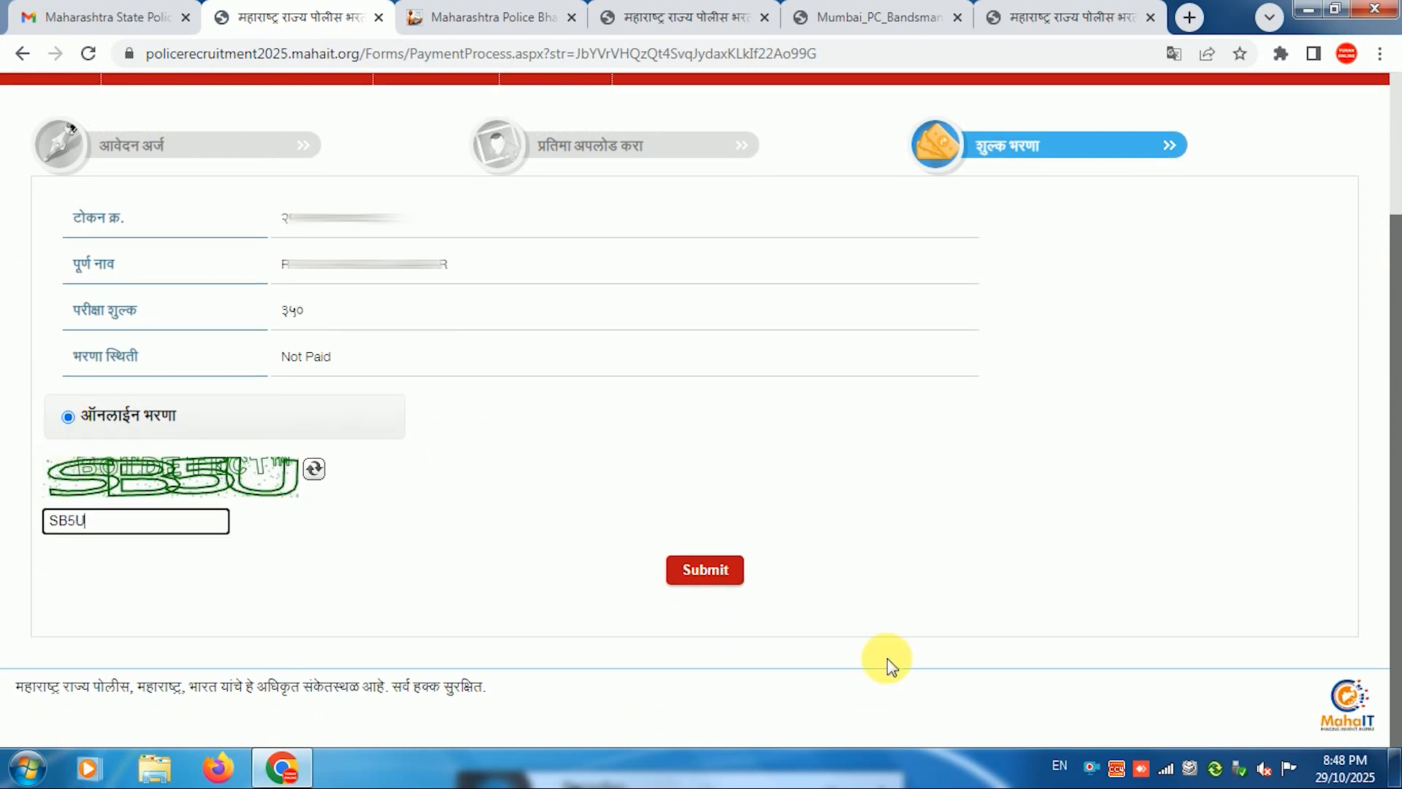
left_click(704, 578)
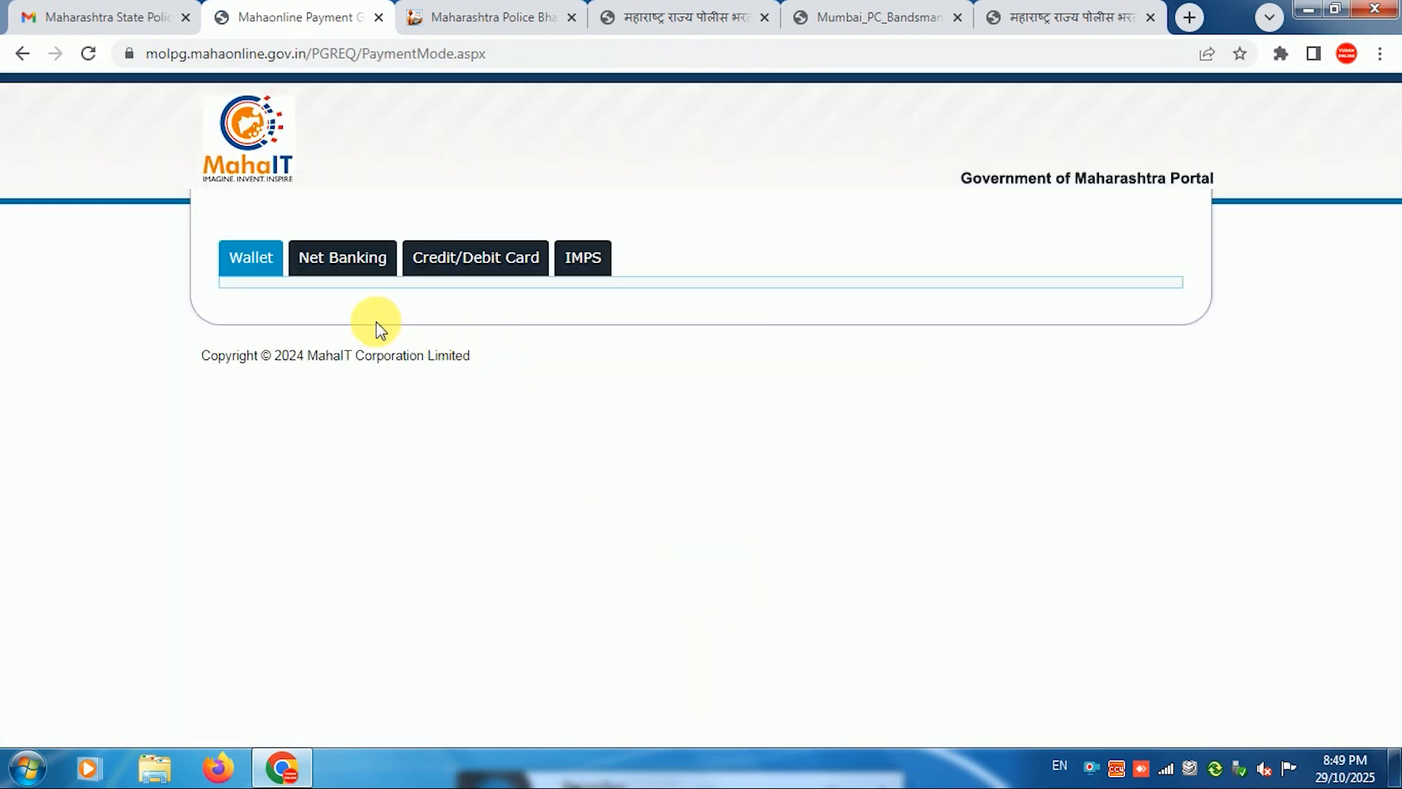
- Choose Credit/Debit Card payment via PayGov and proceed to BillDesk checkout for ₹350.00
left_click(478, 275)
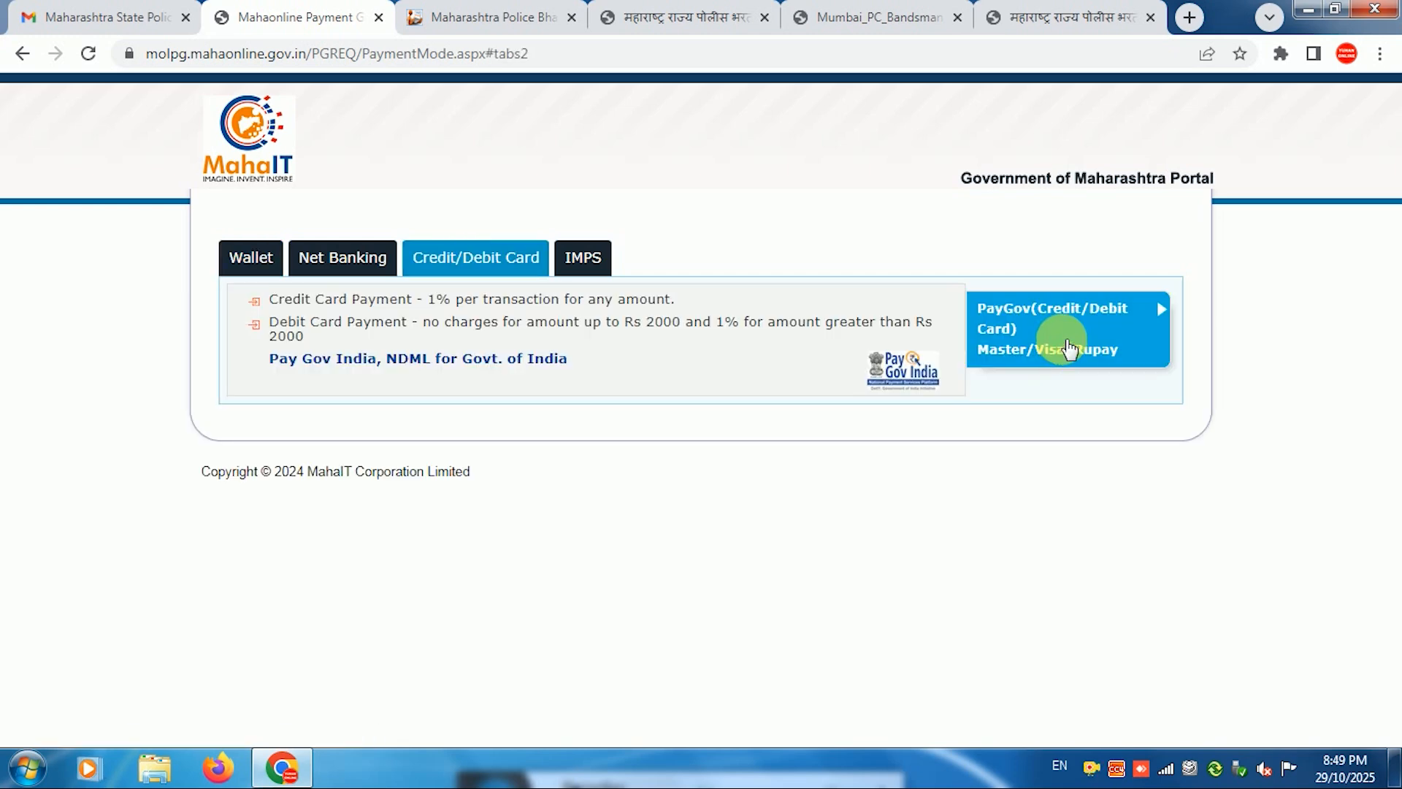
left_click(1068, 349)
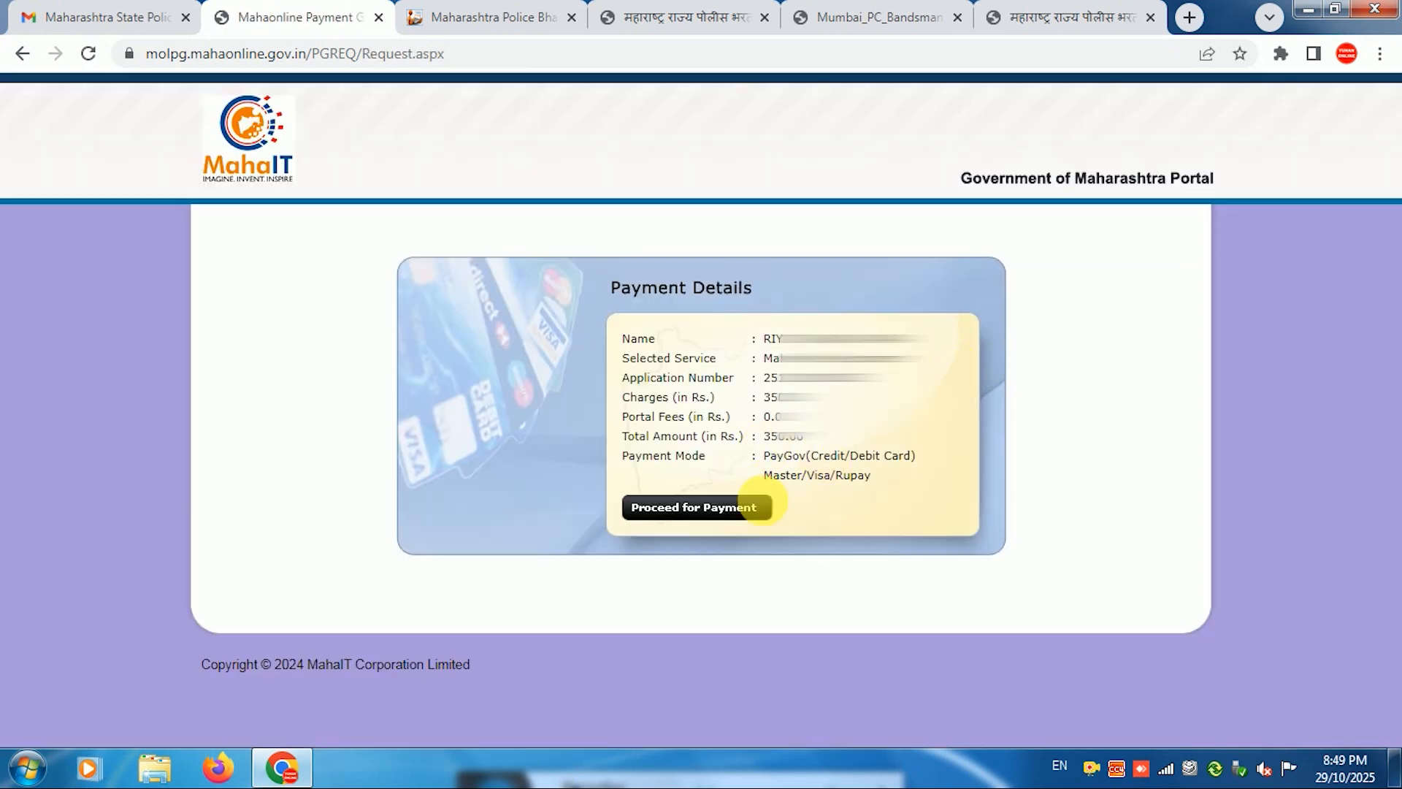
left_click(713, 511)
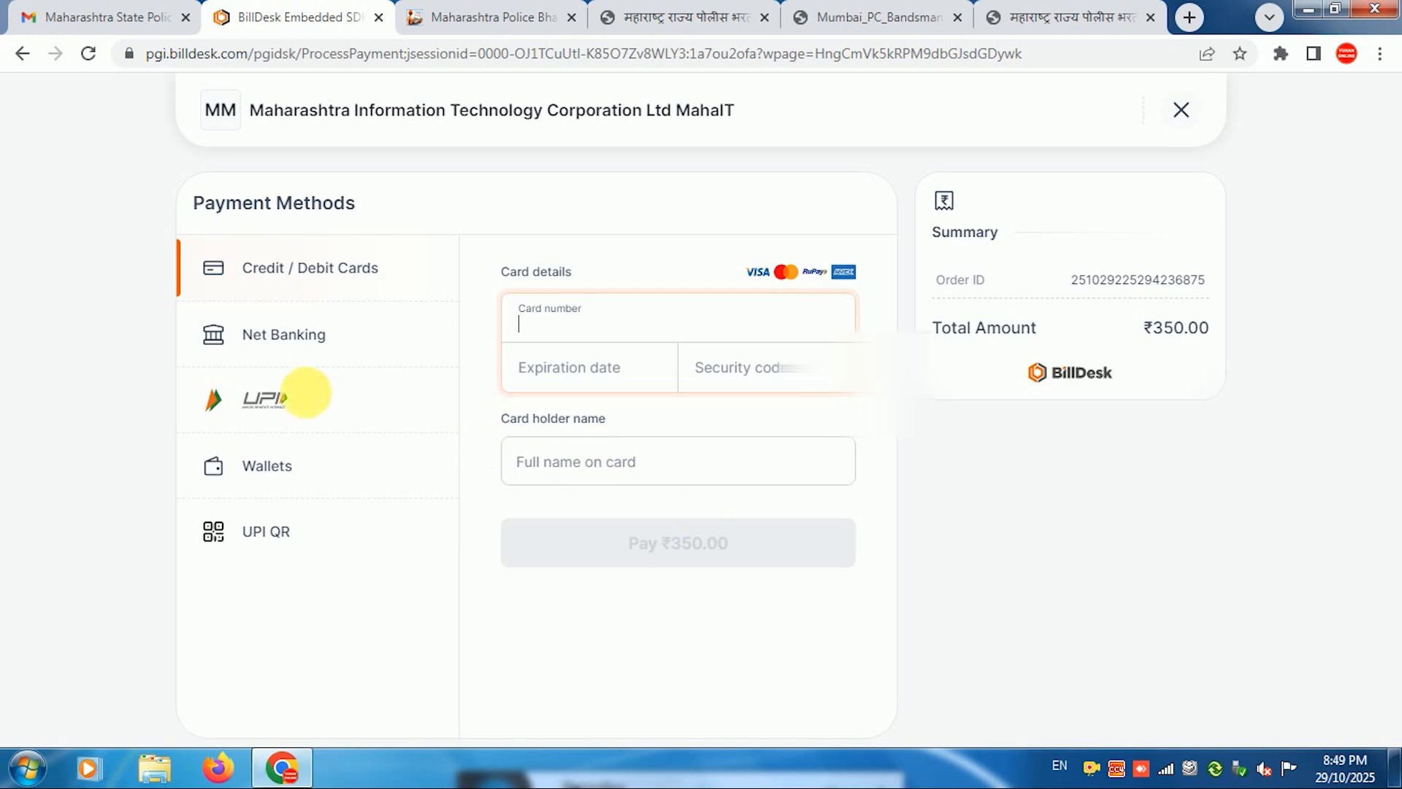
- Switch the BillDesk payment method to UPI QR for the ₹350.00 fee
left_click(337, 276)
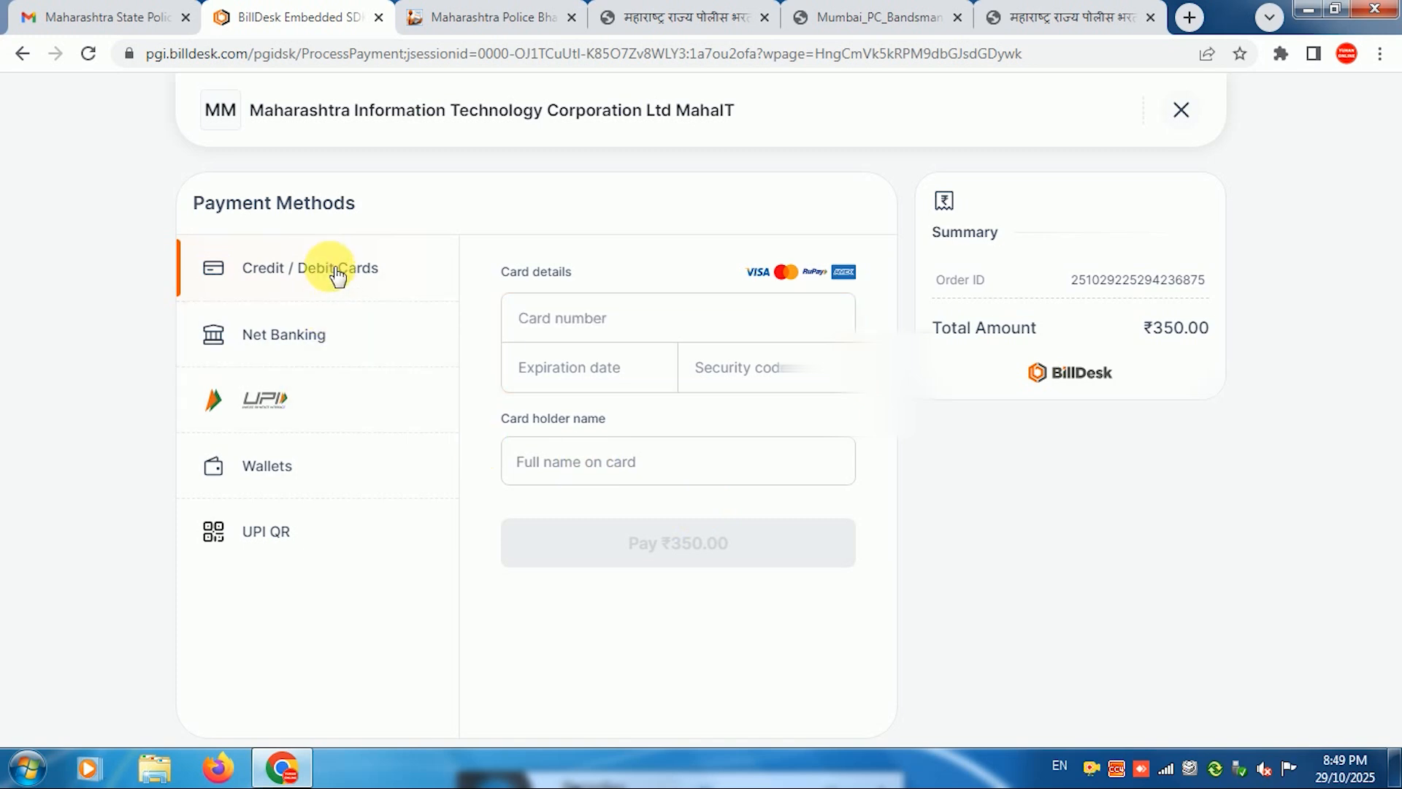
left_click(281, 548)
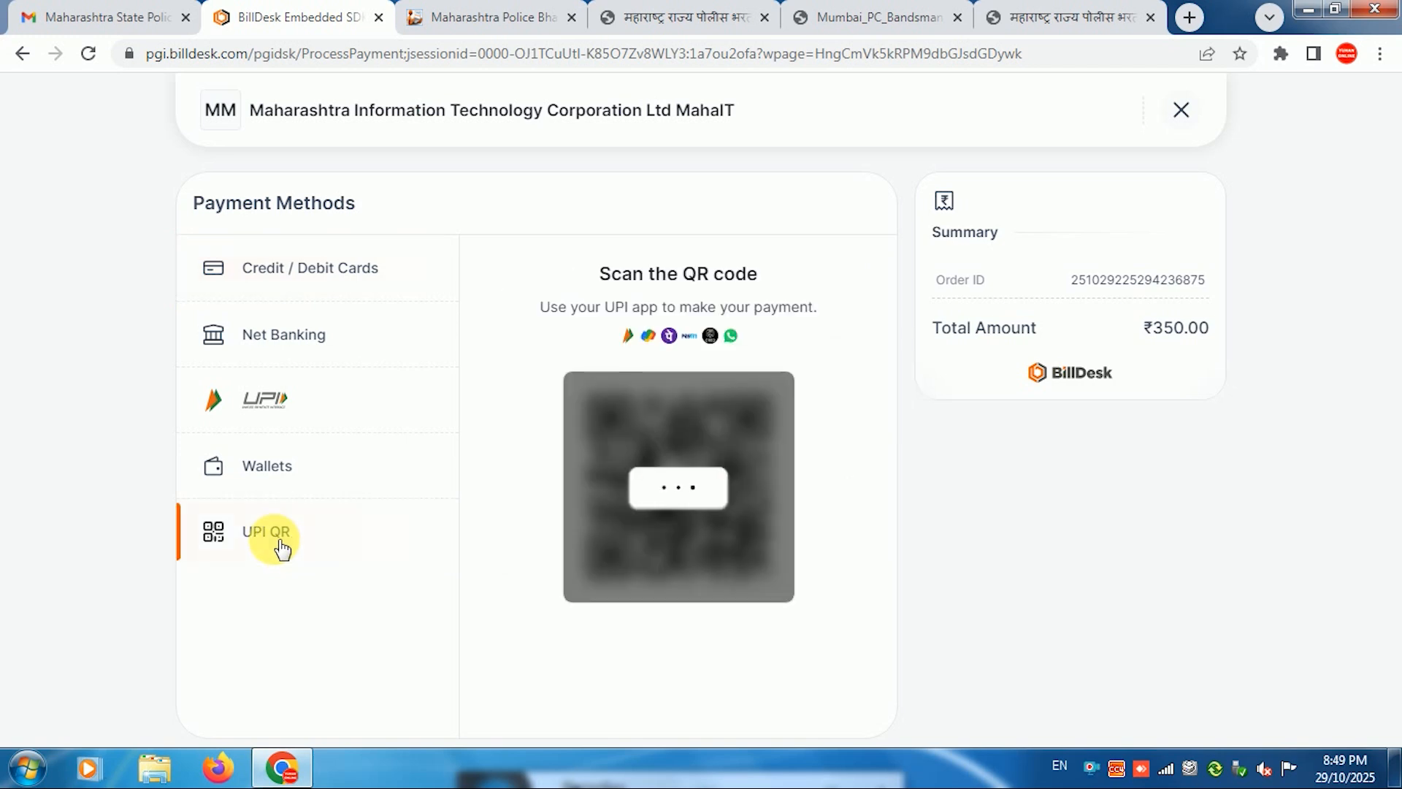